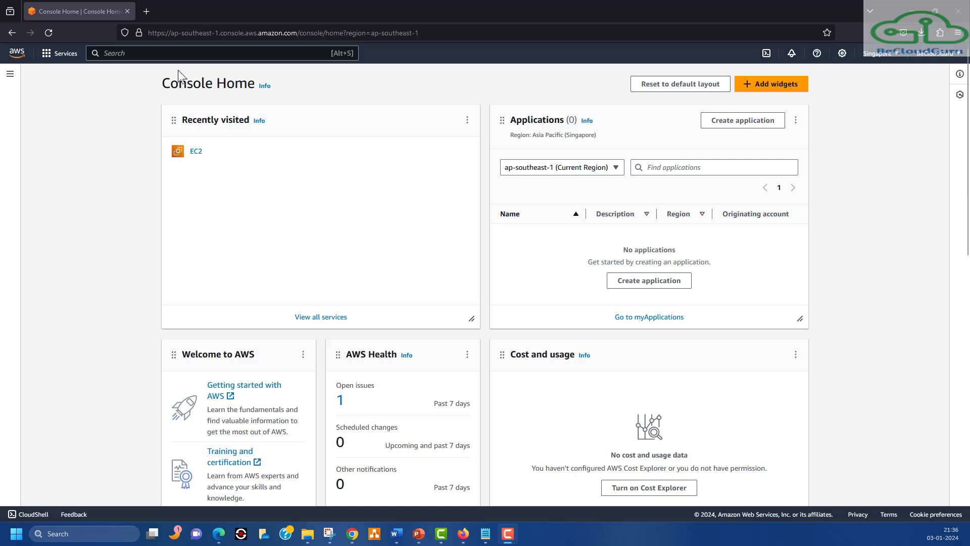
Find the VPC service in the AWS console and open the list of existing VPCs
{"action": "left_click", "coordinate": [176, 53]}
{"action": "type", "text": "vpc"}
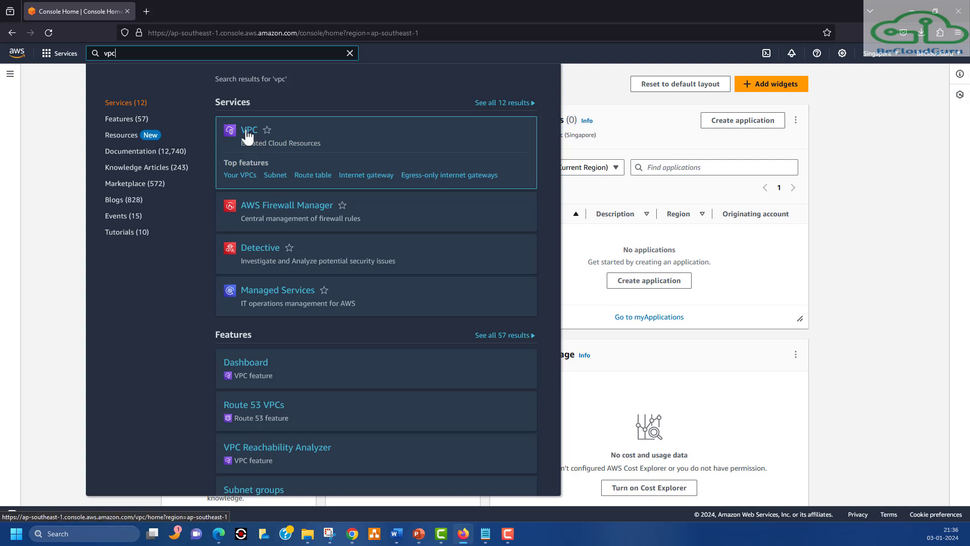
{"action": "left_click", "coordinate": [247, 133]}
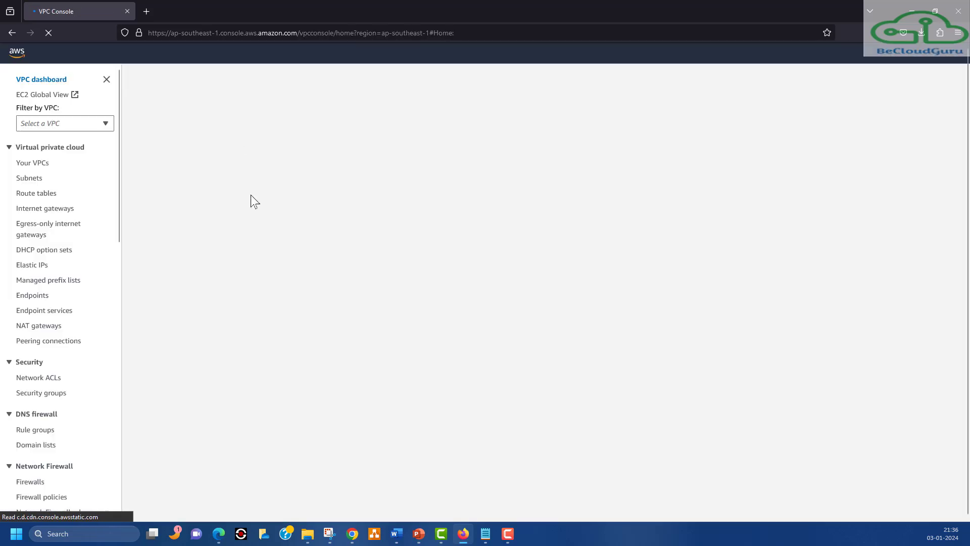
{"action": "left_click", "coordinate": [38, 164]}
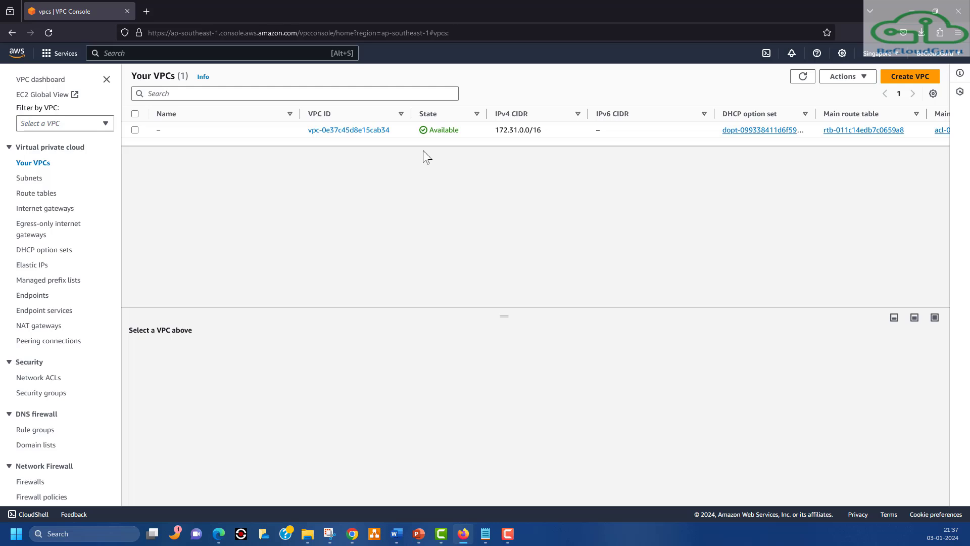
Start a new VPC with the VPC only option and name it Firewall-Lab-VPC
{"action": "left_click", "coordinate": [895, 76]}
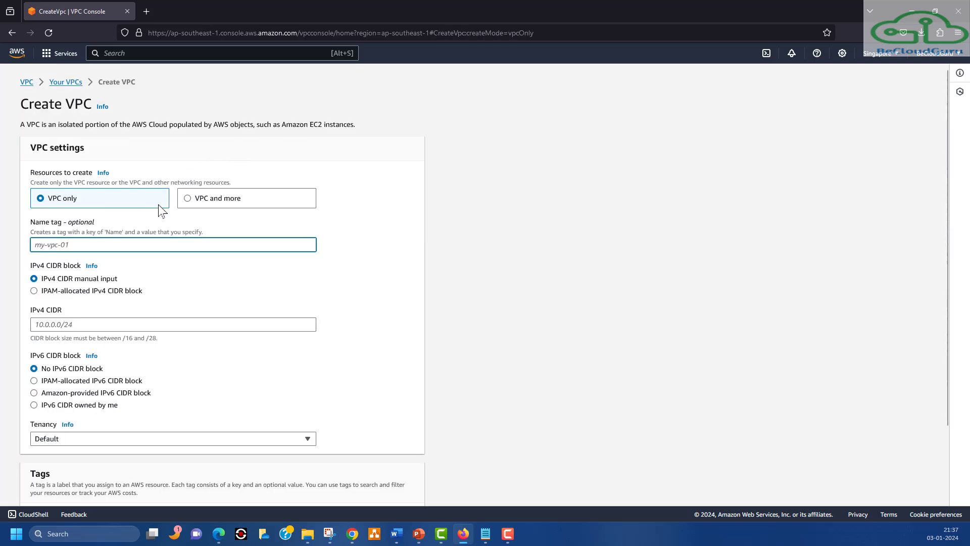
{"action": "left_click", "coordinate": [192, 203]}
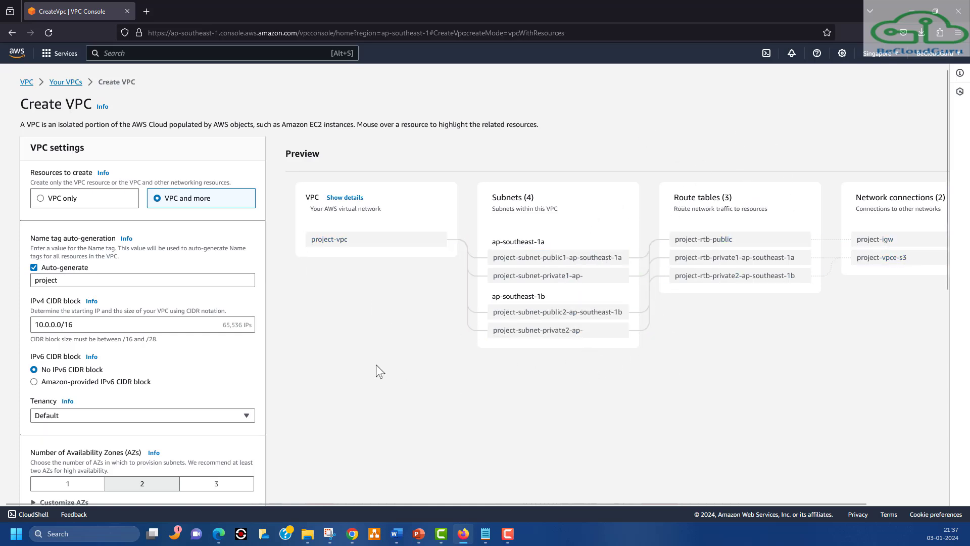
{"action": "left_click", "coordinate": [75, 201]}
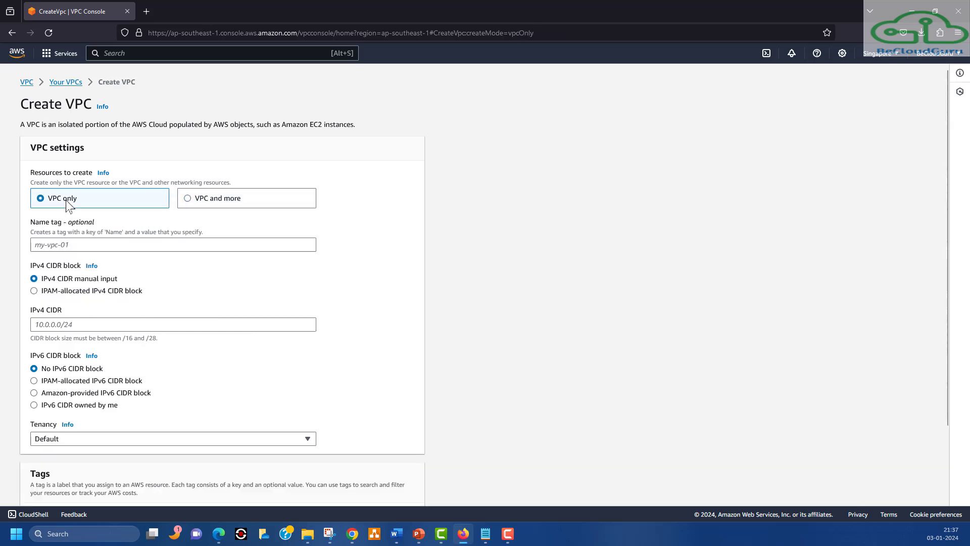
{"action": "left_click", "coordinate": [87, 247]}
{"action": "type", "text": "F"}
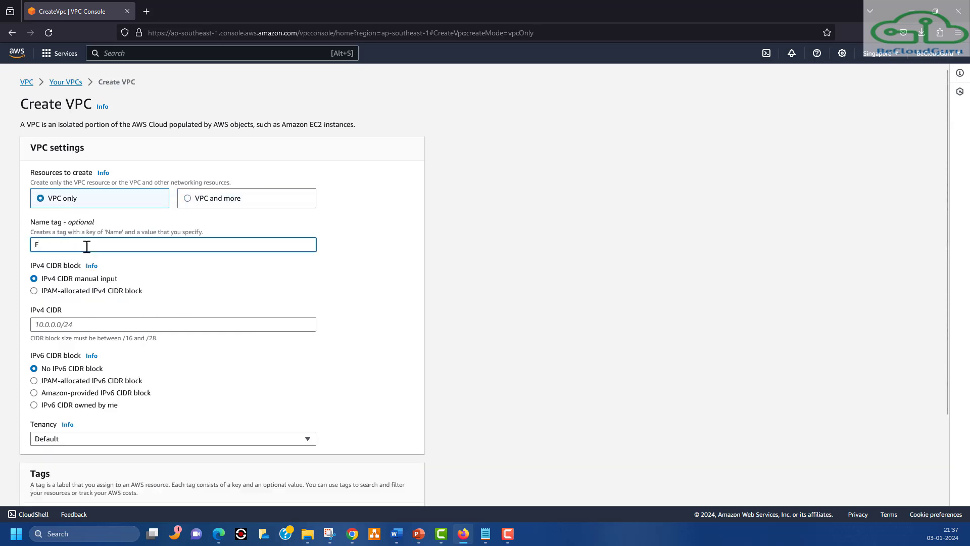
{"action": "type", "text": "irewall-Lab-"}
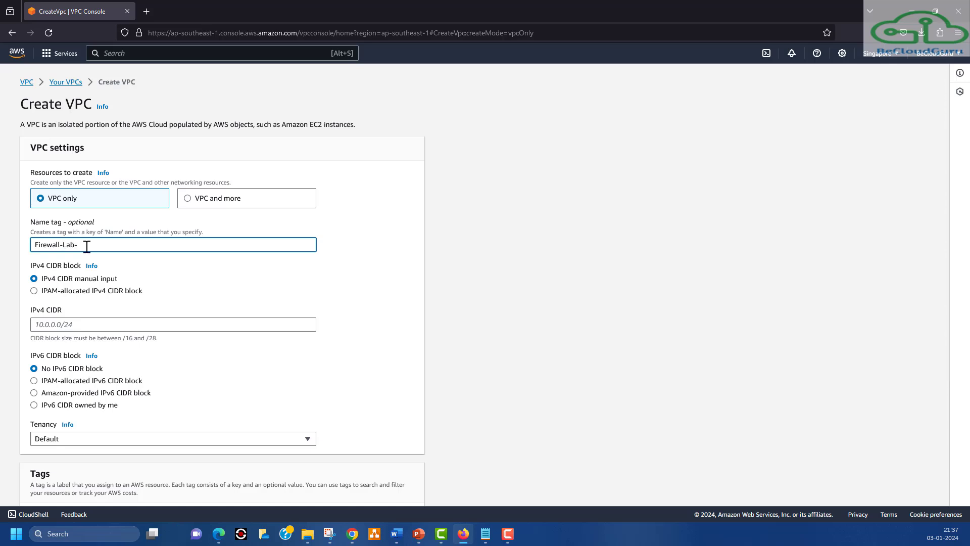
{"action": "type", "text": "VPC"}
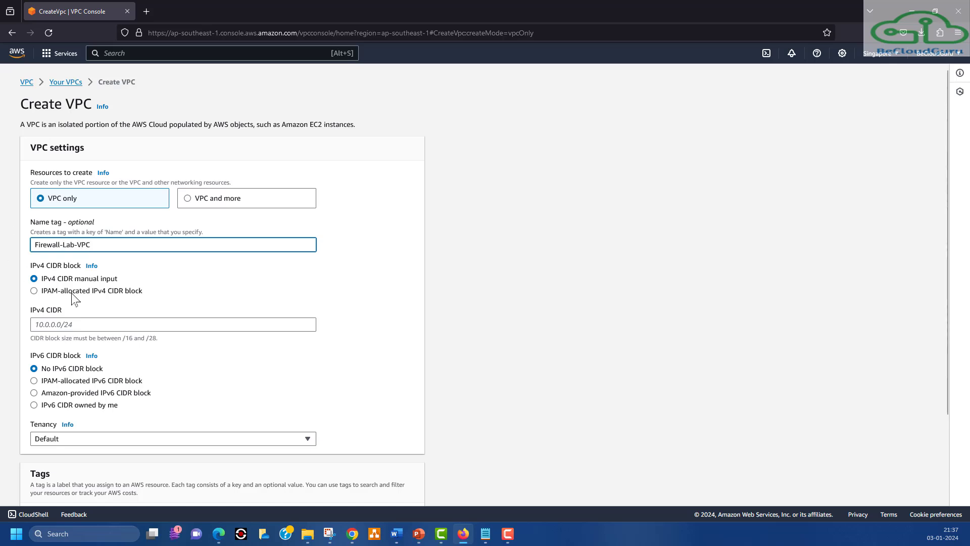
Set the VPC's IPv4 CIDR to 10.0.0.0/16 and create it
{"action": "left_click", "coordinate": [84, 323]}
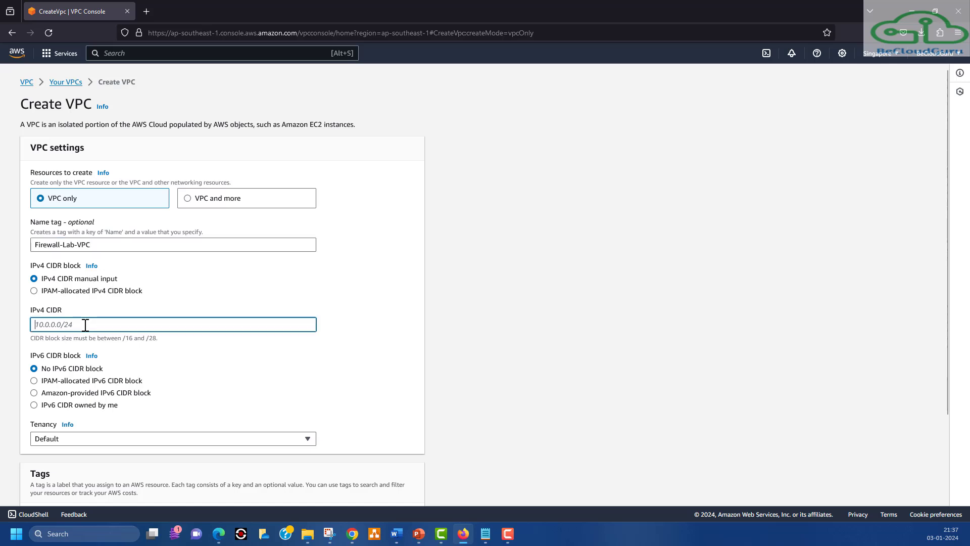
{"action": "type", "text": "10.0.0.0/16"}
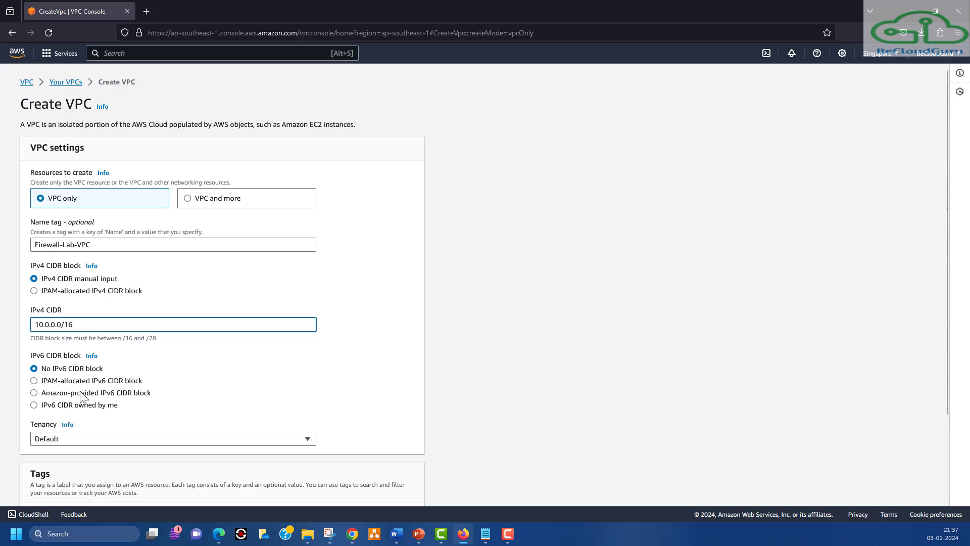
{"action": "scroll", "coordinate": [136, 430], "scroll_direction": "down", "scroll_amount": 3}
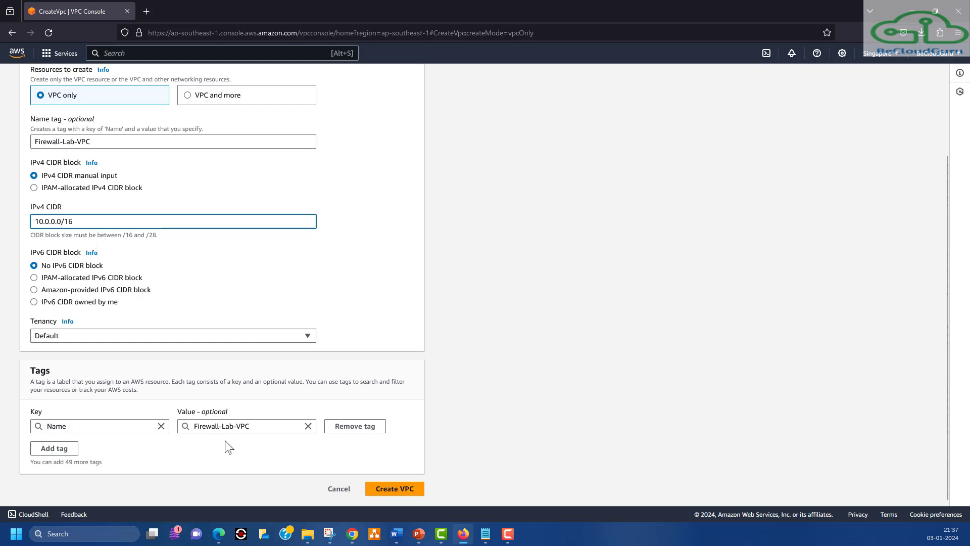
{"action": "left_click", "coordinate": [397, 489]}
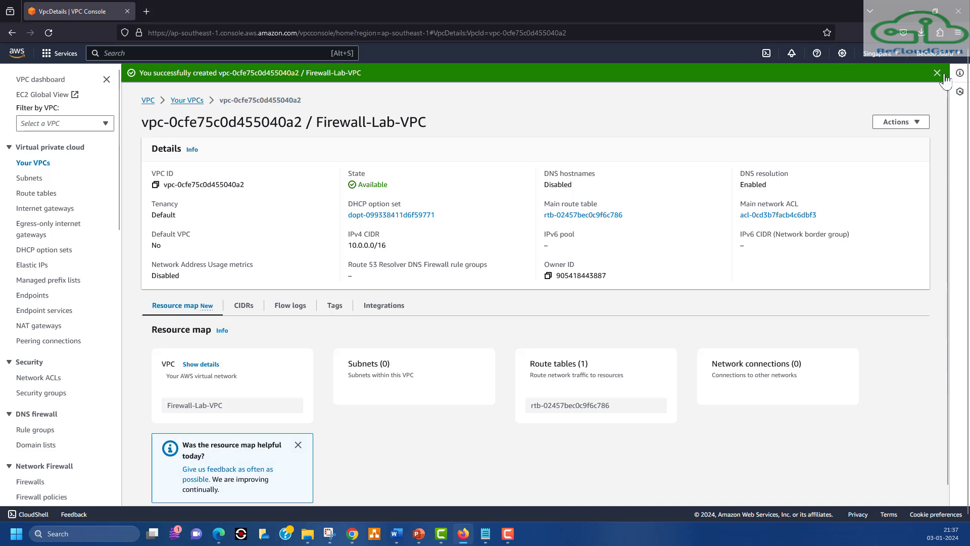
{"action": "left_click", "coordinate": [937, 73]}
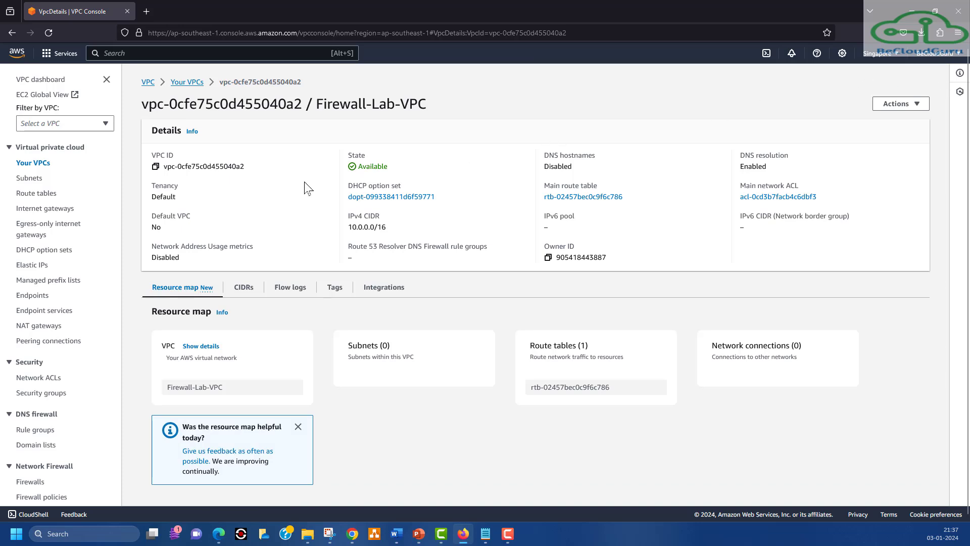
Start a new subnet and assign it to Firewall-Lab-VPC
{"action": "left_click", "coordinate": [32, 179]}
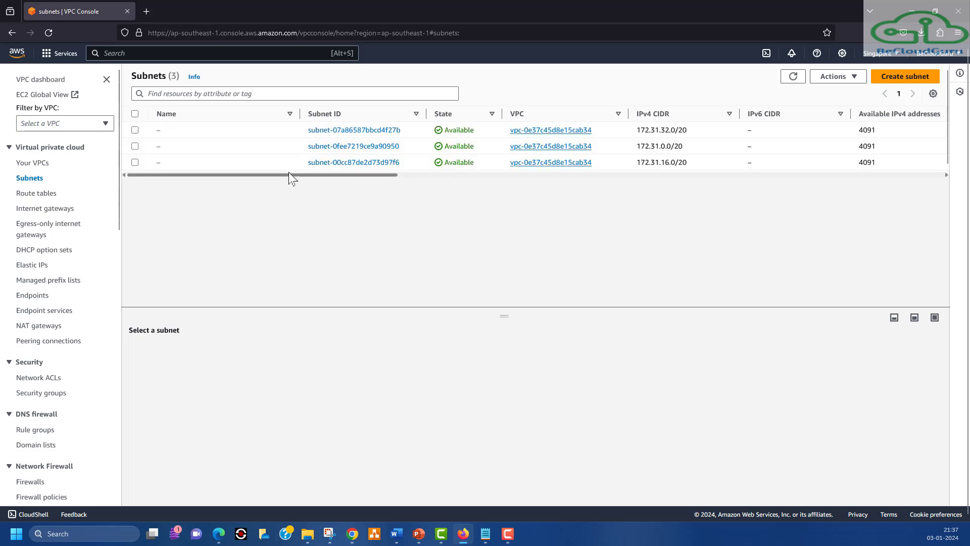
{"action": "left_click", "coordinate": [891, 77]}
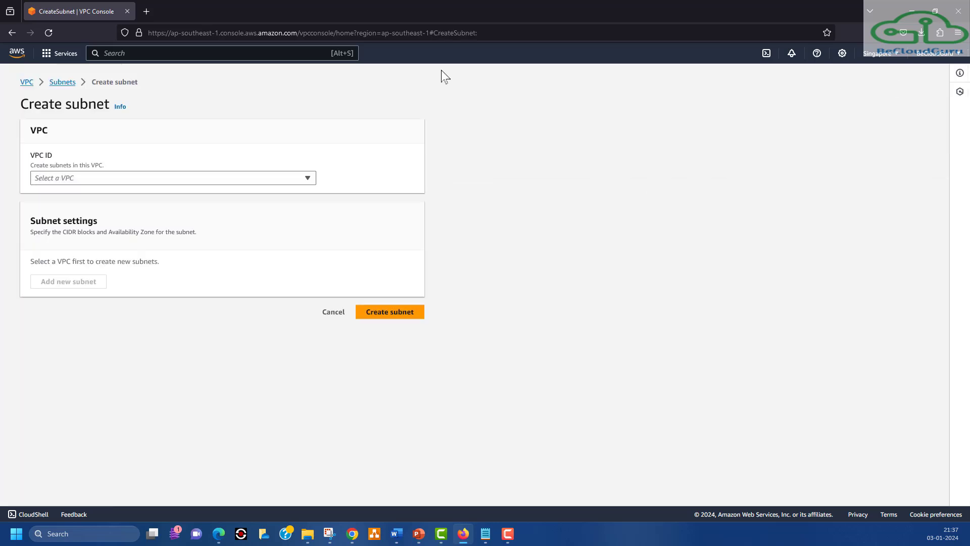
{"action": "left_click", "coordinate": [102, 180]}
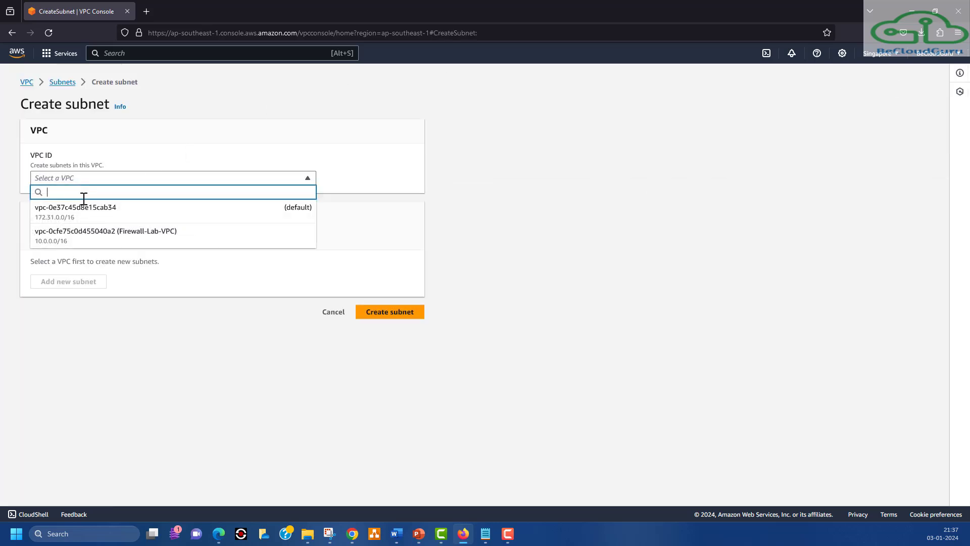
{"action": "left_click", "coordinate": [106, 238]}
Name the subnet Worload-Subnet-Public and place it in the ap-southeast-1a Availability Zone
{"action": "left_click", "coordinate": [87, 357]}
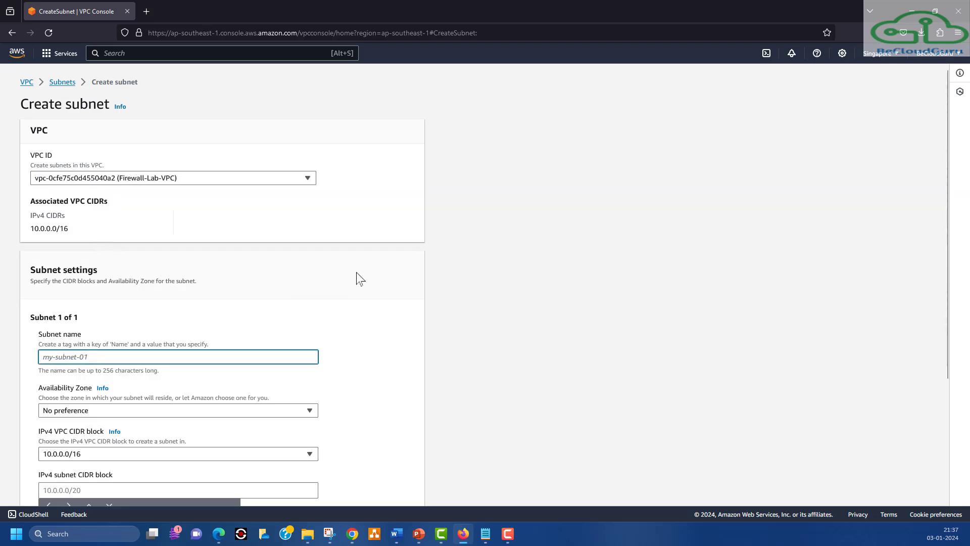
{"action": "type", "text": "Worload-Subnet-Public"}
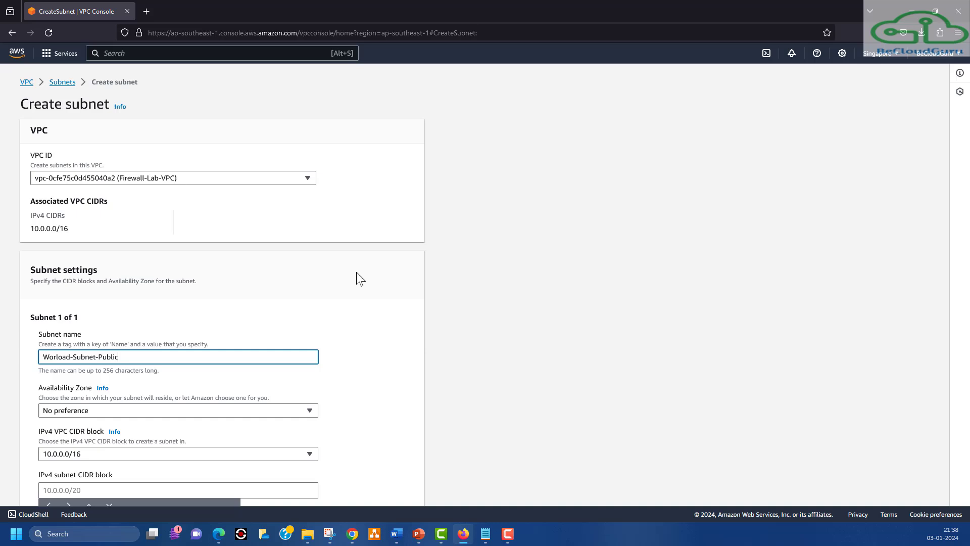
{"action": "scroll", "coordinate": [303, 293], "scroll_direction": "down", "scroll_amount": 2}
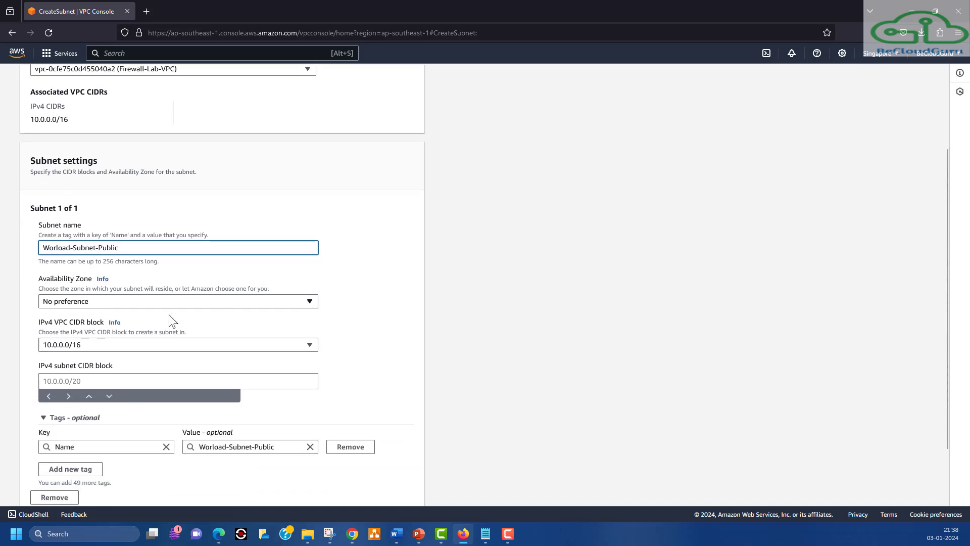
{"action": "left_click", "coordinate": [98, 301]}
{"action": "left_click", "coordinate": [160, 351]}
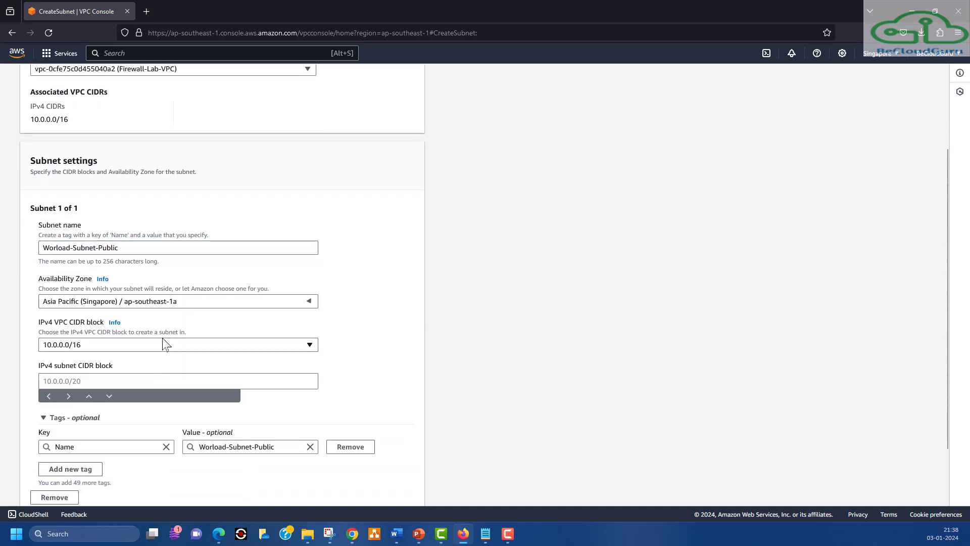
Set the IPv4 subnet CIDR block to 10.0.2.0/24 and create the subnet
{"action": "scroll", "coordinate": [158, 306], "scroll_direction": "down", "scroll_amount": 1}
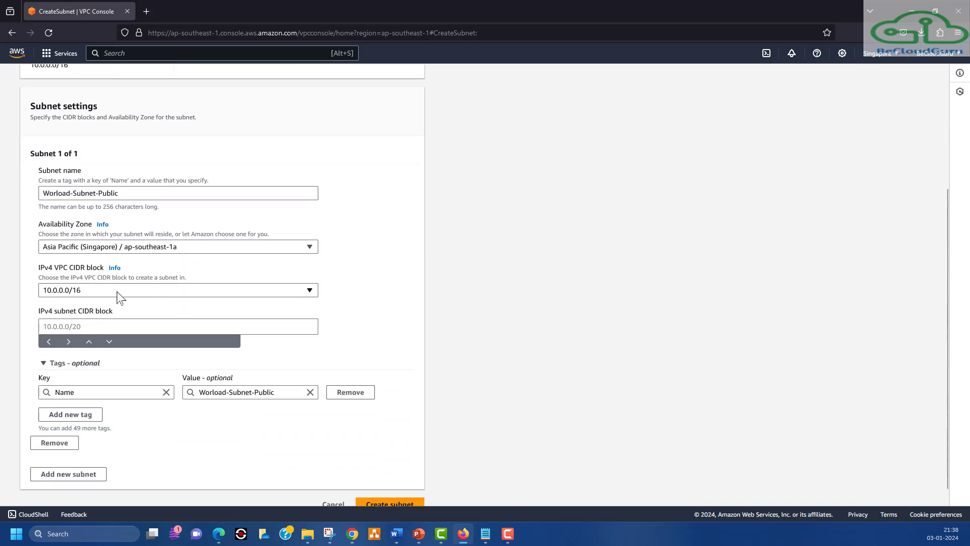
{"action": "left_click", "coordinate": [117, 326]}
{"action": "type", "text": "10"}
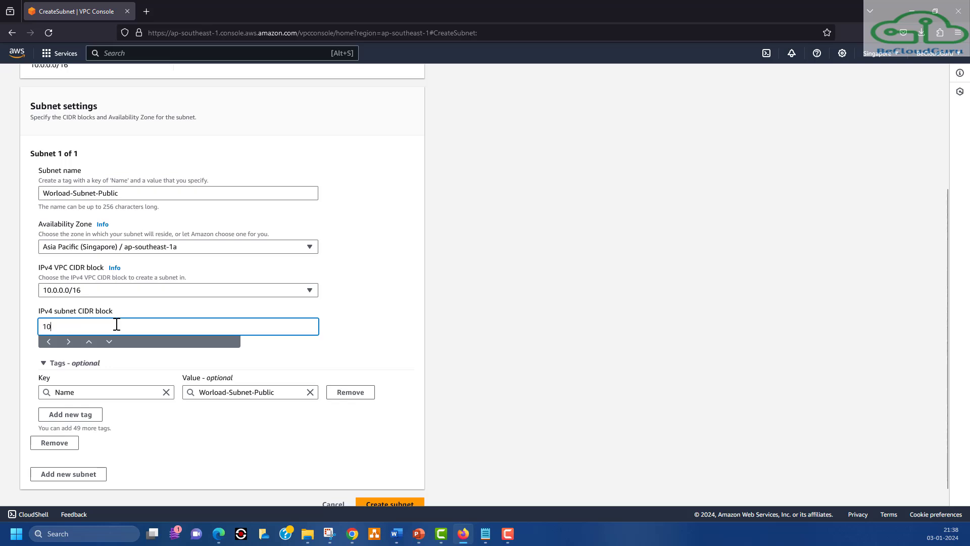
{"action": "type", "text": ".0.2.0"}
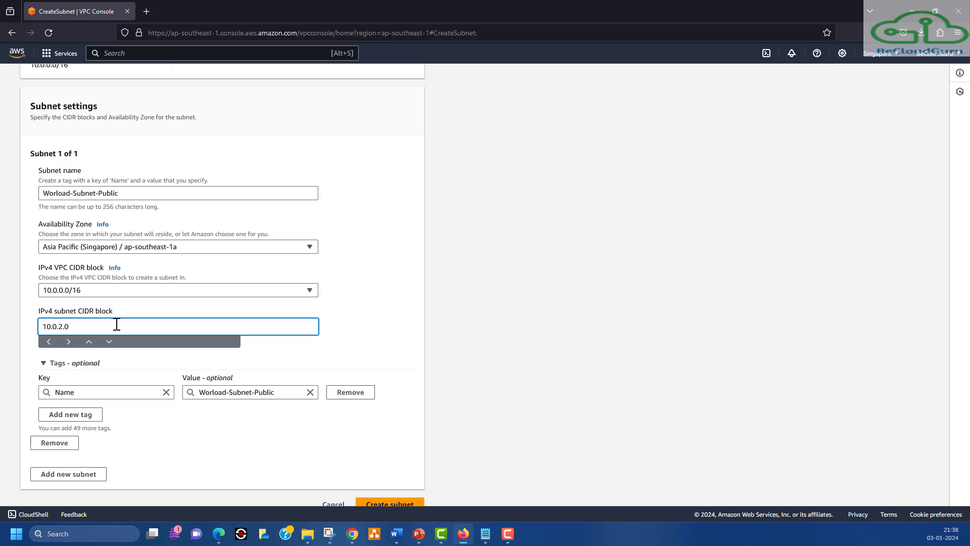
{"action": "type", "text": "/24"}
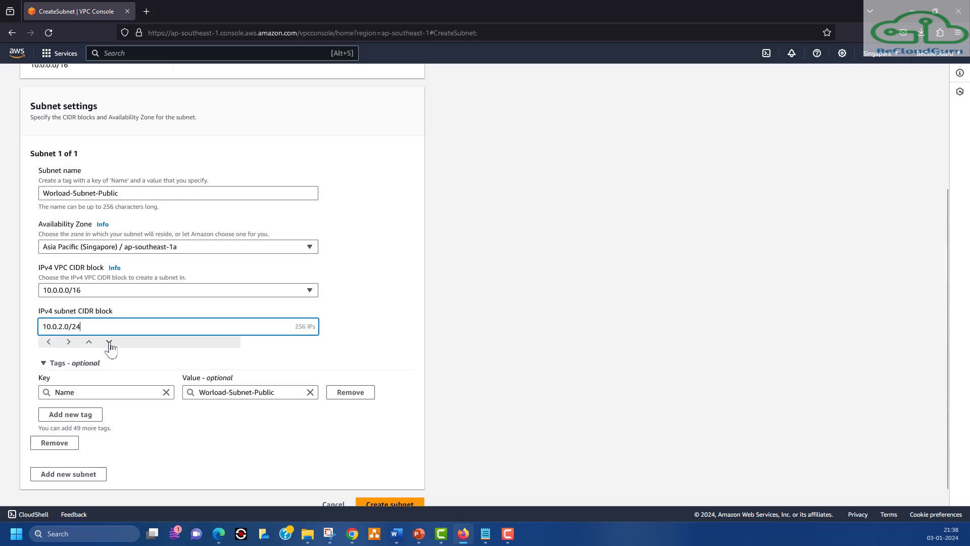
{"action": "scroll", "coordinate": [108, 345], "scroll_direction": "down", "scroll_amount": 1}
{"action": "left_click", "coordinate": [382, 488]}
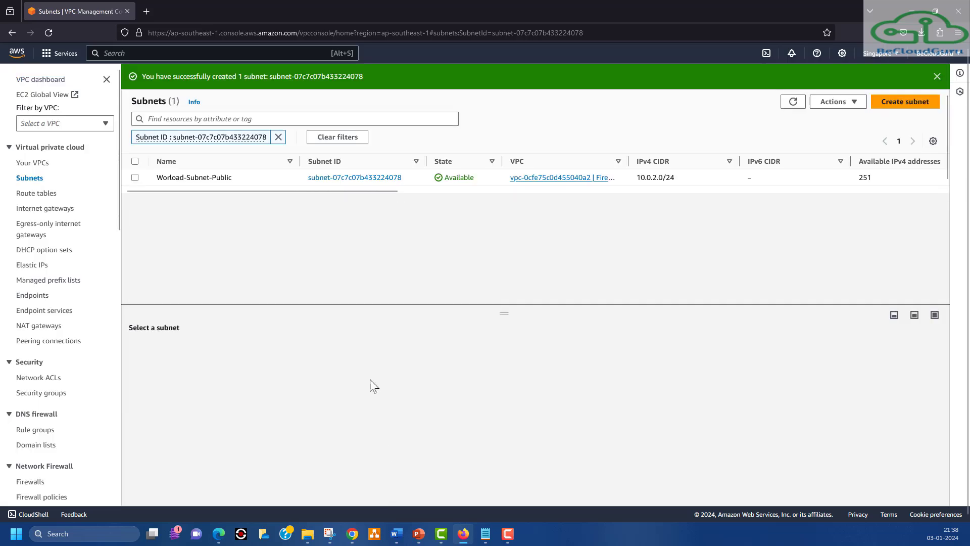
Create an internet gateway with the name tag FW-IGW01
{"action": "left_click", "coordinate": [56, 209]}
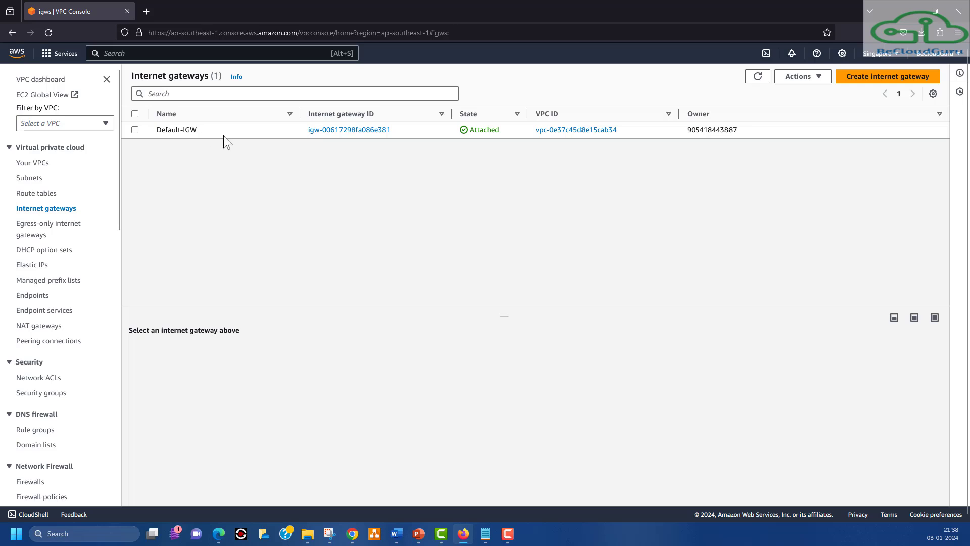
{"action": "left_click", "coordinate": [864, 87]}
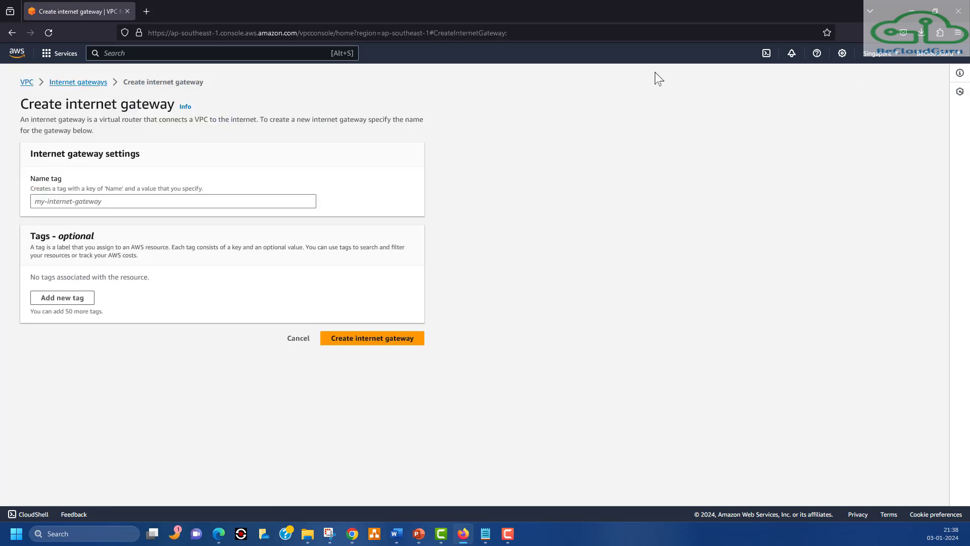
{"action": "left_click", "coordinate": [150, 202]}
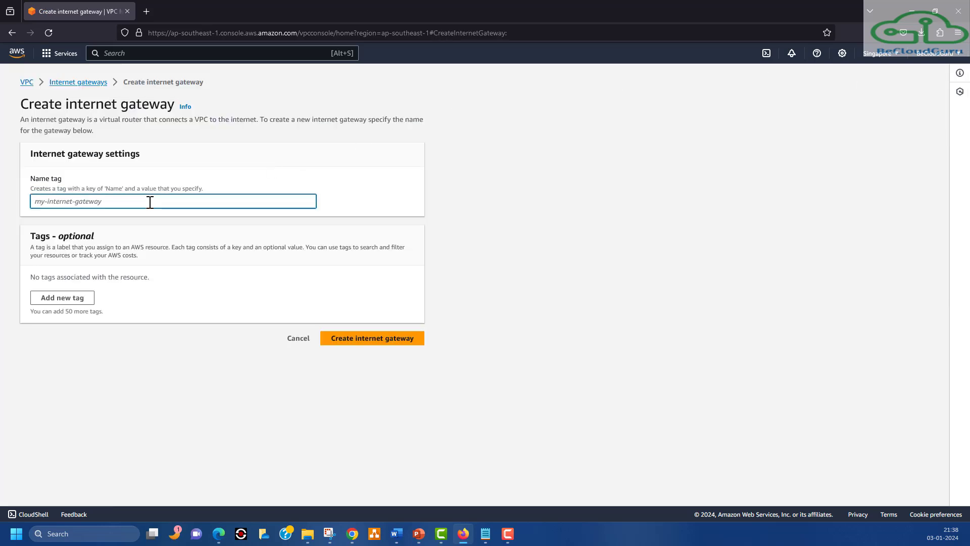
{"action": "type", "text": "FW-IGW"}
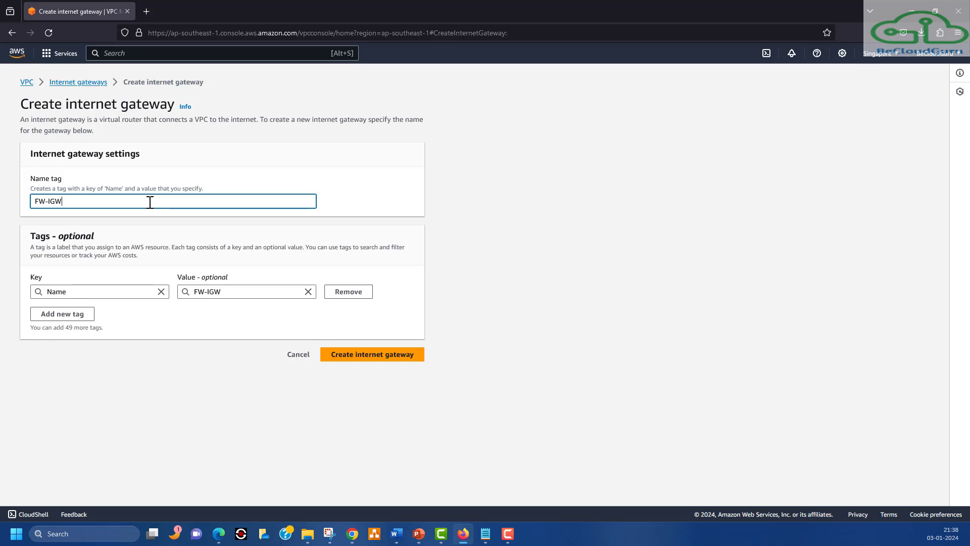
{"action": "type", "text": "01"}
{"action": "left_click", "coordinate": [407, 356]}
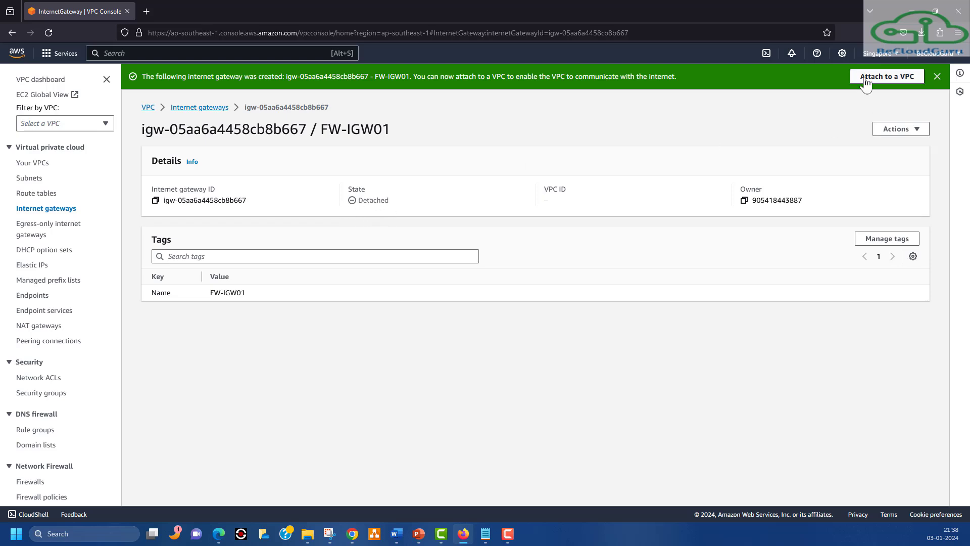
Attach the FW-IGW01 internet gateway to Firewall-Lab-VPC
{"action": "left_click", "coordinate": [894, 76]}
{"action": "left_click", "coordinate": [160, 186]}
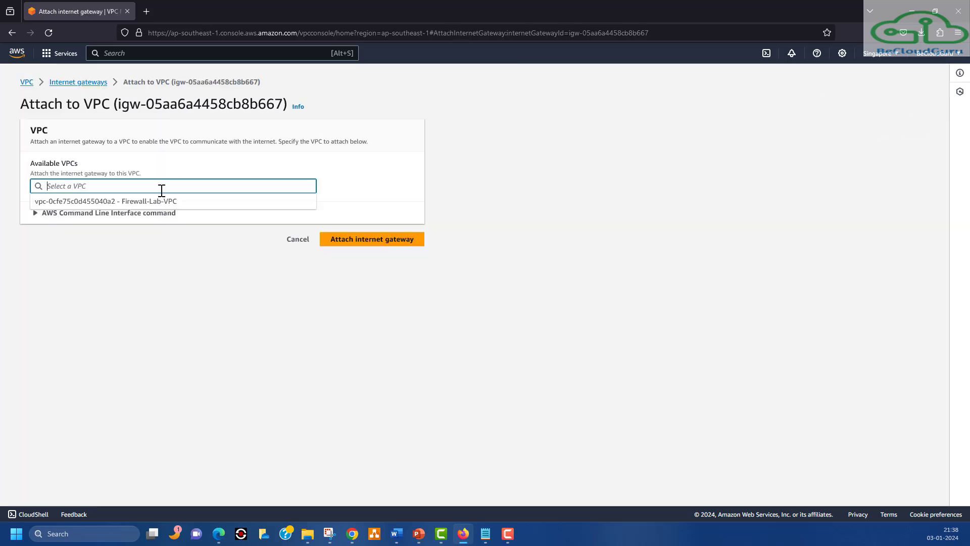
{"action": "left_click", "coordinate": [154, 201]}
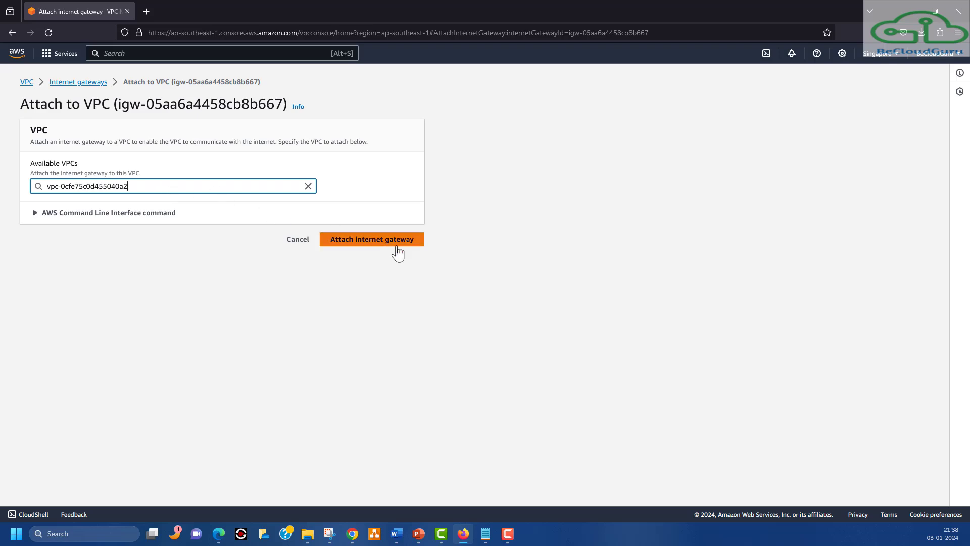
{"action": "left_click", "coordinate": [397, 243]}
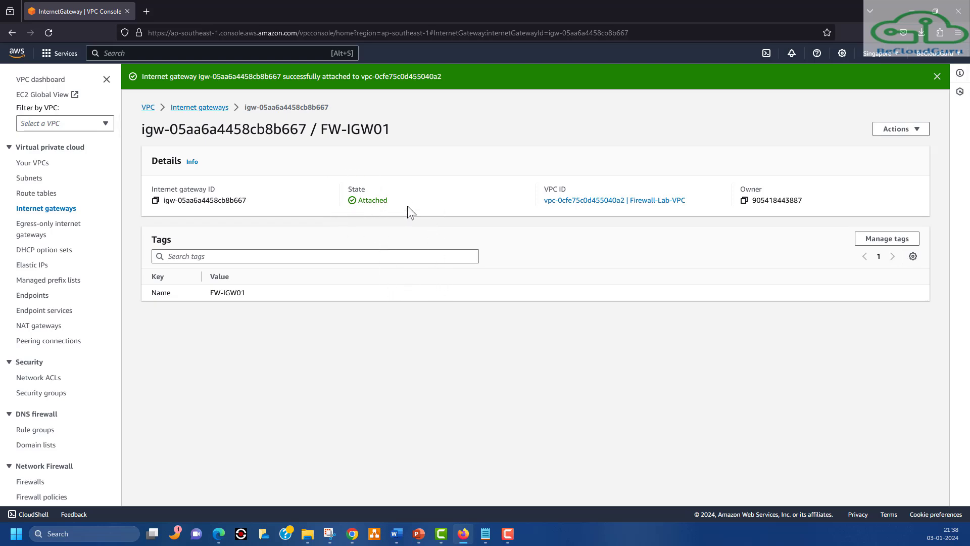
Name the main route table of Firewall-Lab-VPC FW-Public-RT
{"action": "left_click", "coordinate": [48, 194]}
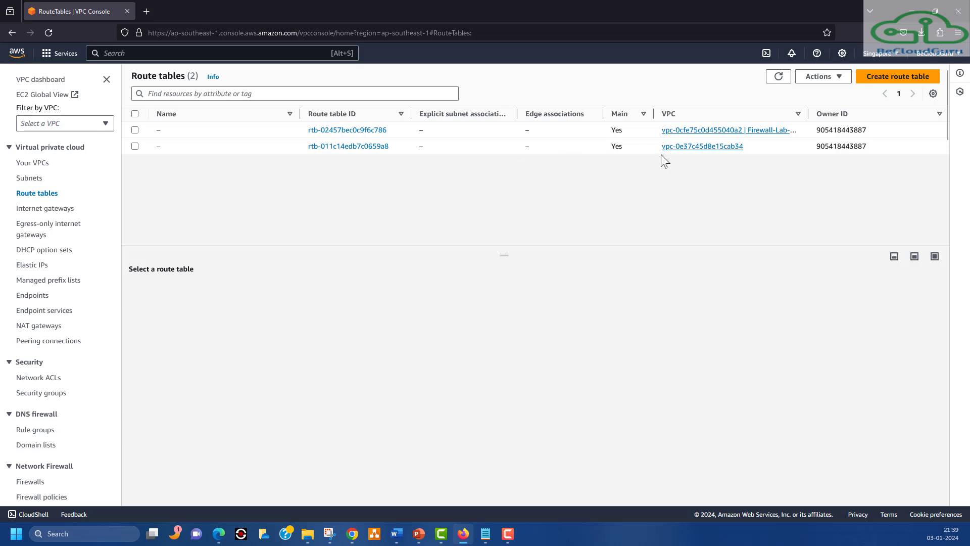
{"action": "left_click", "coordinate": [162, 131]}
{"action": "left_click", "coordinate": [167, 131]}
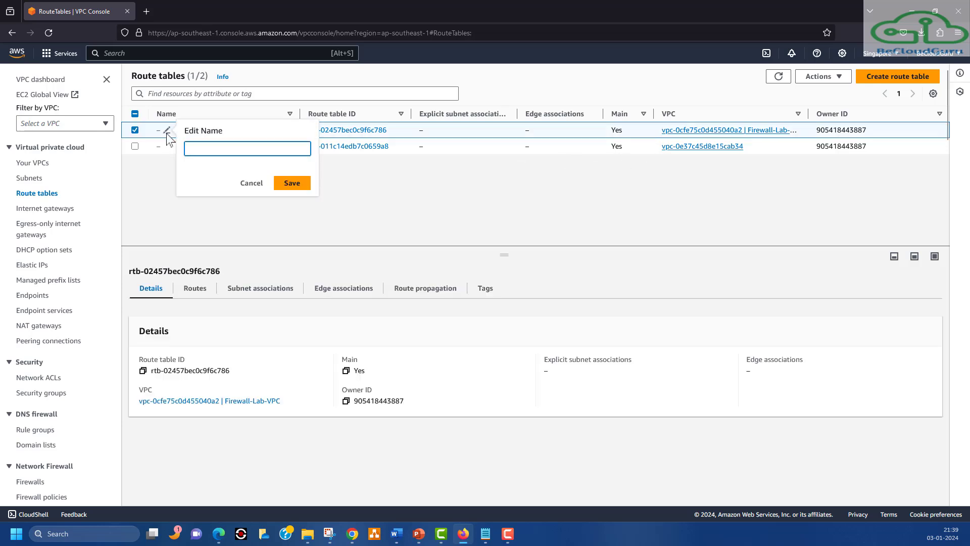
{"action": "type", "text": "FW-Public-RT"}
{"action": "left_click", "coordinate": [283, 183]}
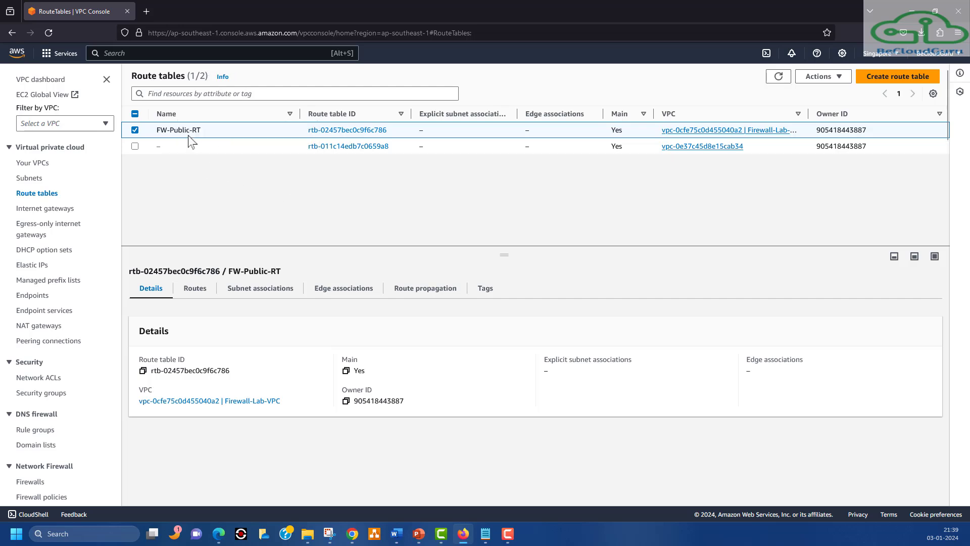
Explicitly associate the Worload-Subnet-Public subnet with the FW-Public-RT route table
{"action": "left_click", "coordinate": [243, 296]}
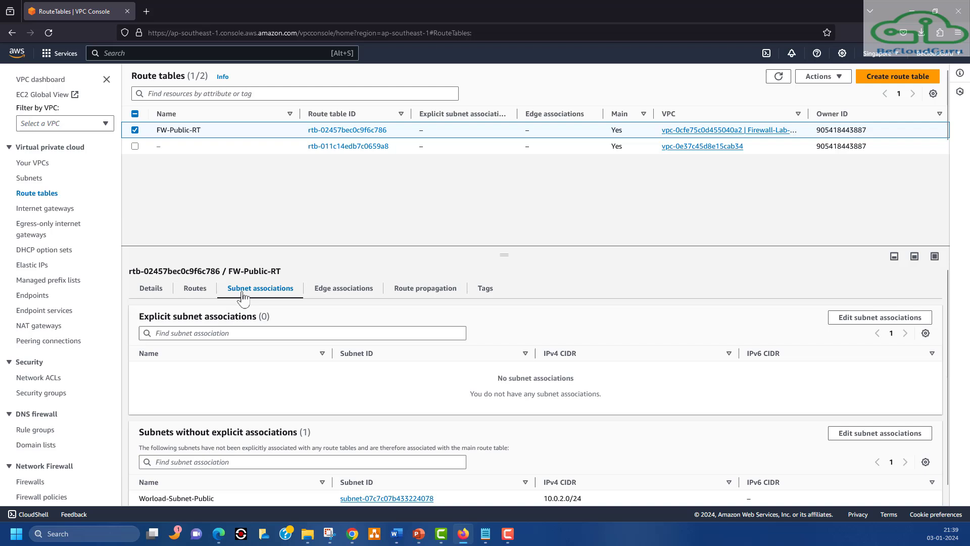
{"action": "left_click", "coordinate": [868, 322]}
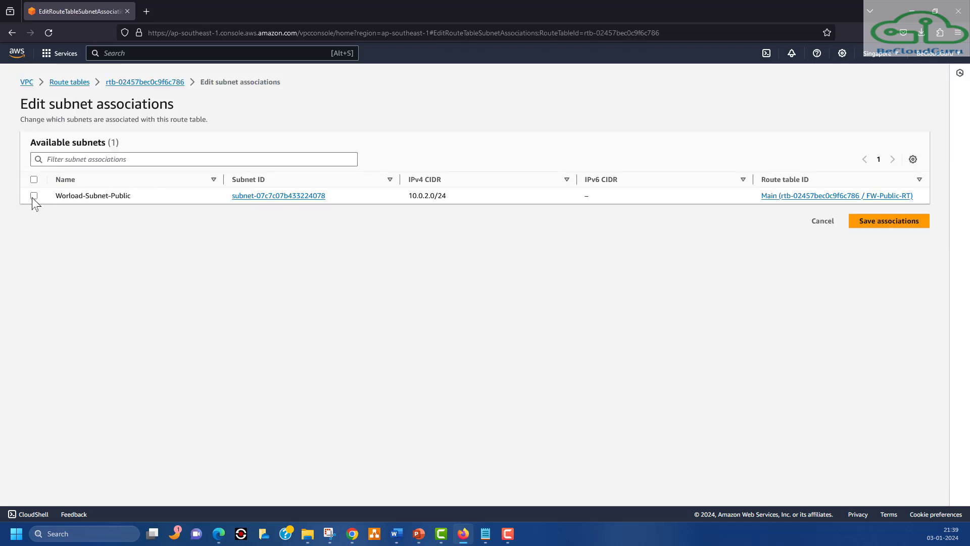
{"action": "left_click", "coordinate": [34, 196]}
{"action": "left_click", "coordinate": [885, 301]}
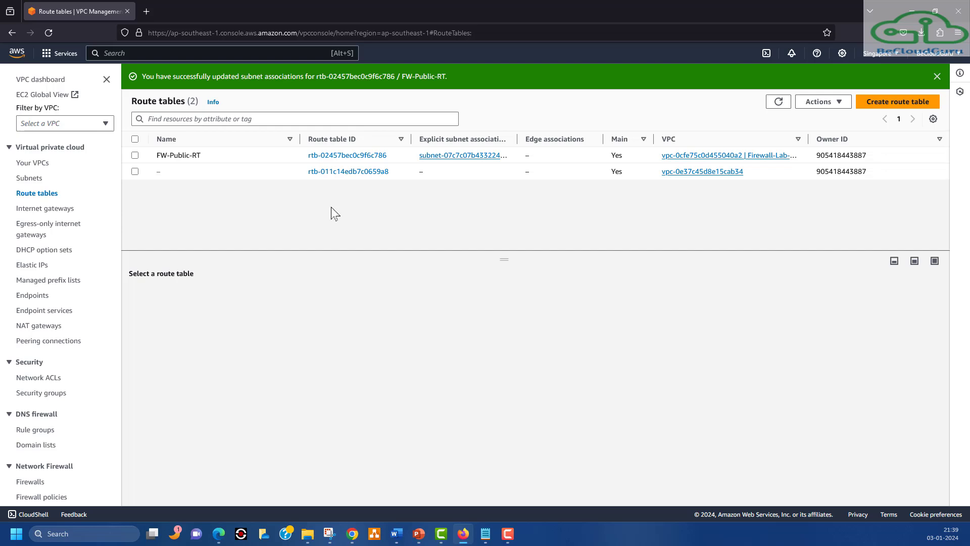
Add a route with destination 0.0.0.0/0 to the FW-Public-RT route table
{"action": "left_click", "coordinate": [136, 156]}
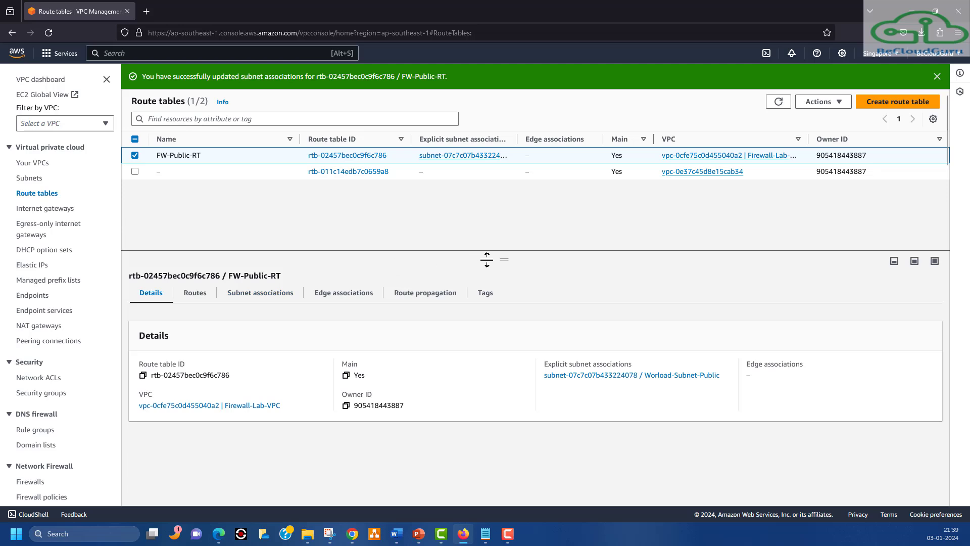
{"action": "left_click_drag", "start_coordinate": [488, 258], "coordinate": [489, 213]}
{"action": "left_click", "coordinate": [196, 263]}
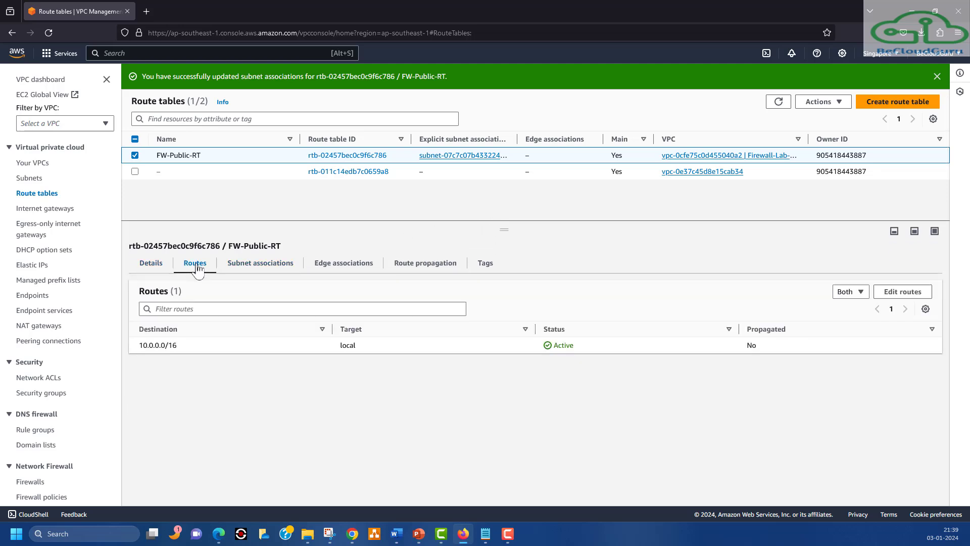
{"action": "left_click", "coordinate": [902, 291]}
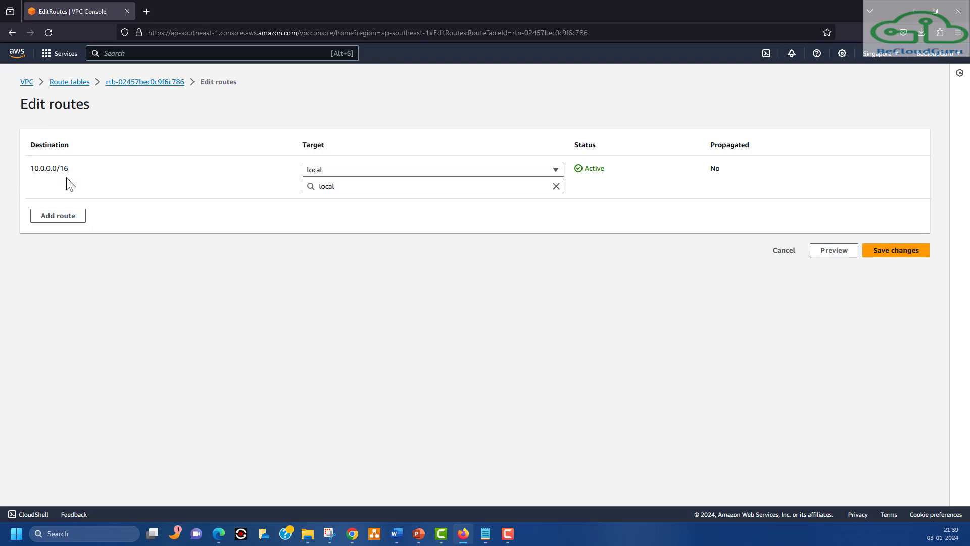
{"action": "left_click", "coordinate": [67, 217]}
{"action": "left_click", "coordinate": [68, 213]}
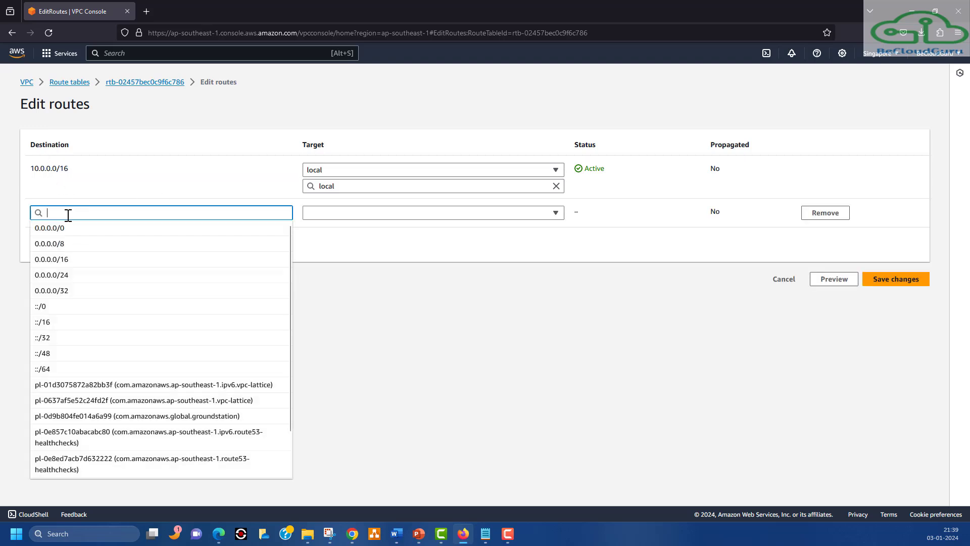
{"action": "left_click", "coordinate": [52, 230]}
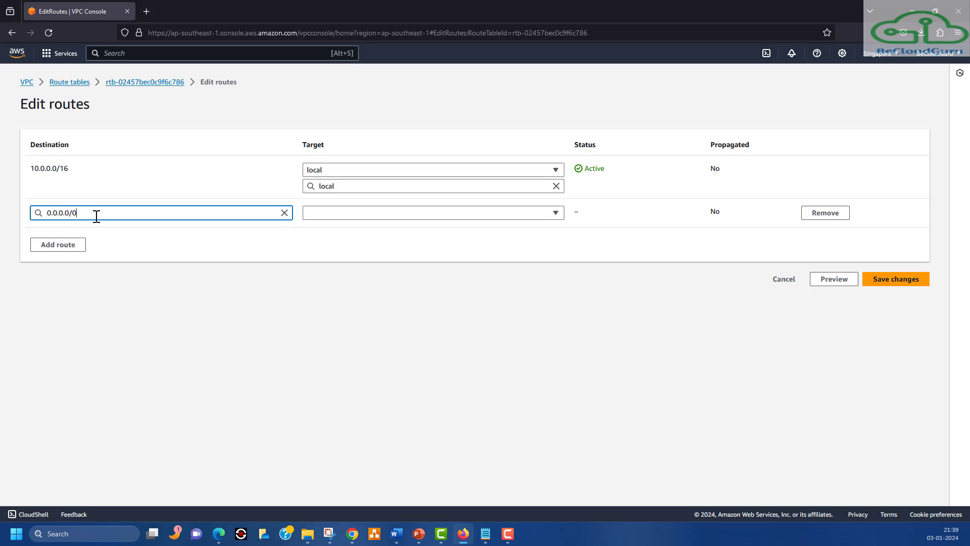
Set the new route's target to the FW-IGW01 internet gateway and save the route changes
{"action": "left_click", "coordinate": [307, 216]}
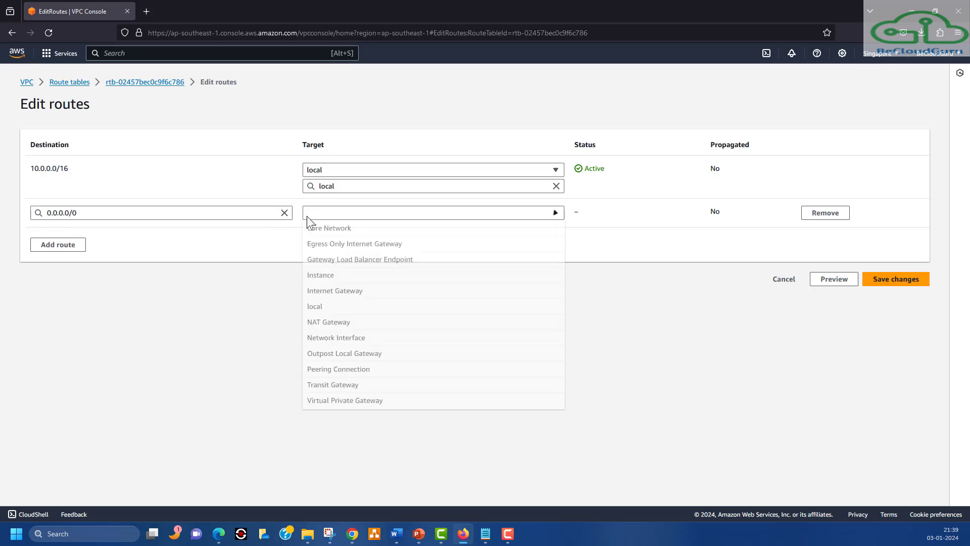
{"action": "left_click", "coordinate": [338, 291]}
{"action": "left_click", "coordinate": [358, 229]}
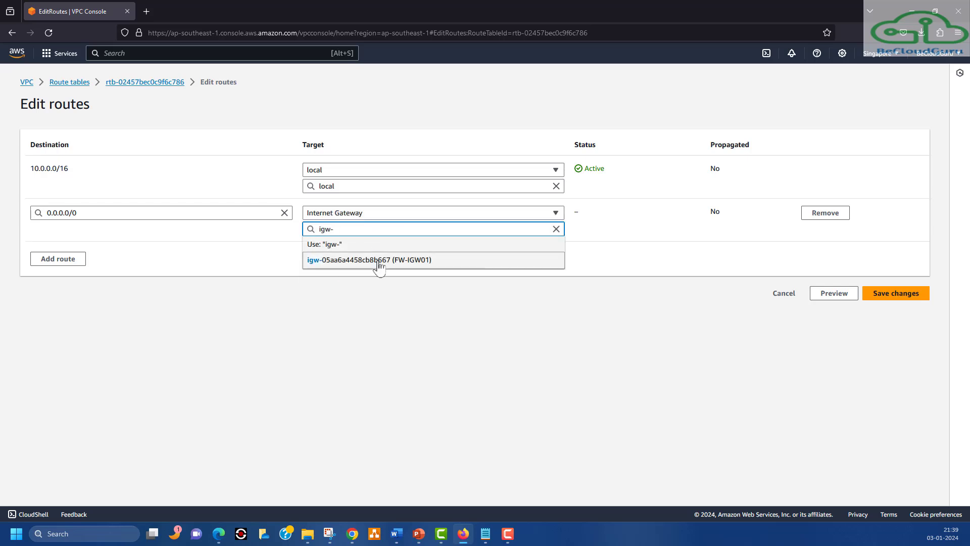
{"action": "left_click", "coordinate": [376, 262]}
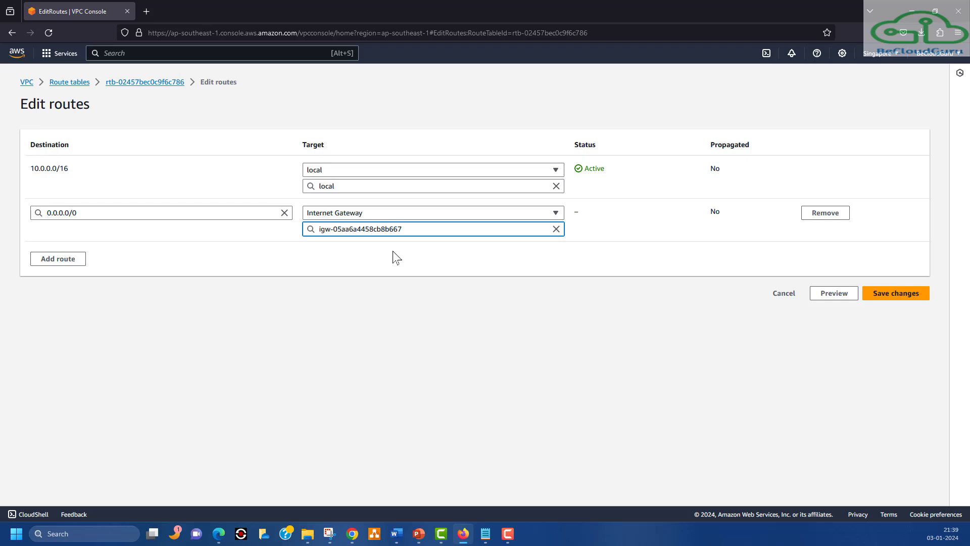
{"action": "left_click", "coordinate": [876, 295]}
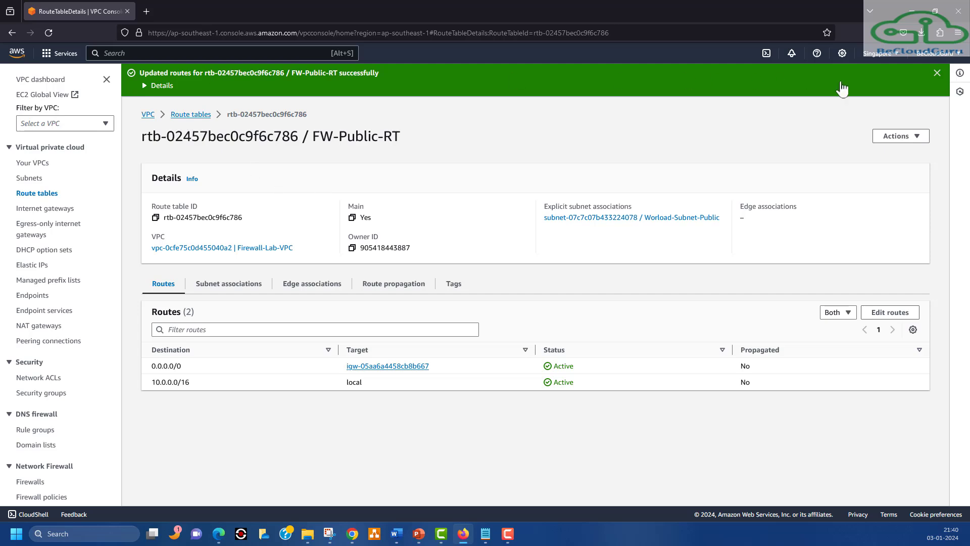
{"action": "left_click", "coordinate": [937, 73]}
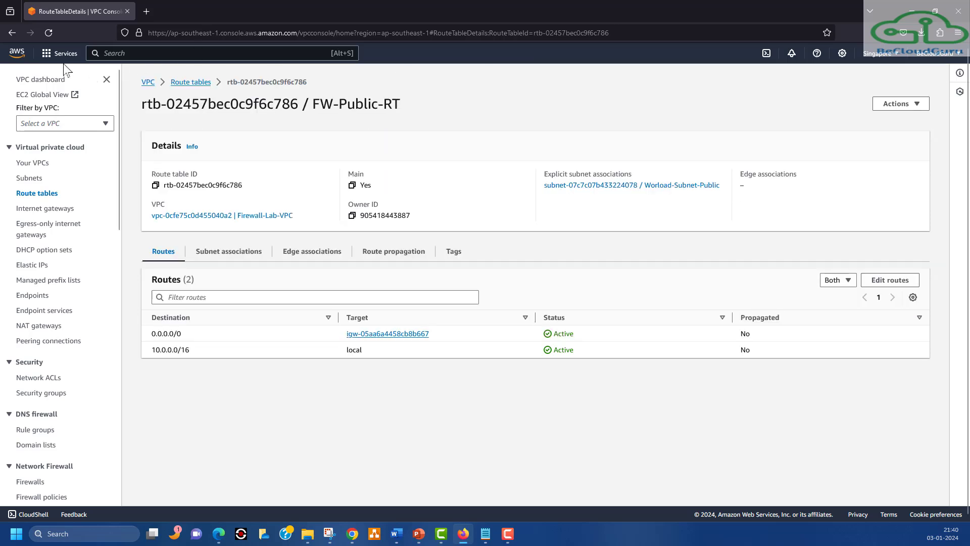
Open EC2 and start launching an instance named Web-FW-Demo-EC2
{"action": "left_click", "coordinate": [23, 55]}
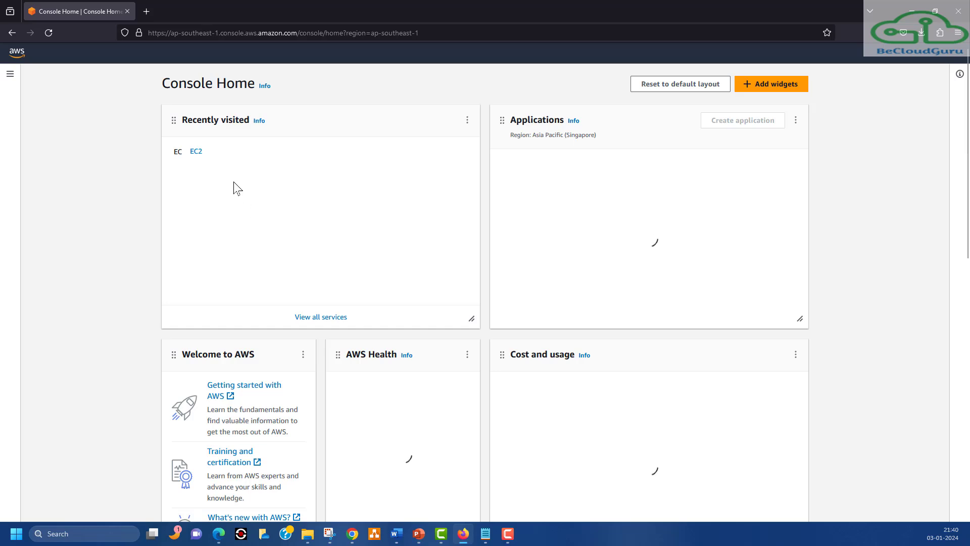
{"action": "left_click", "coordinate": [203, 151]}
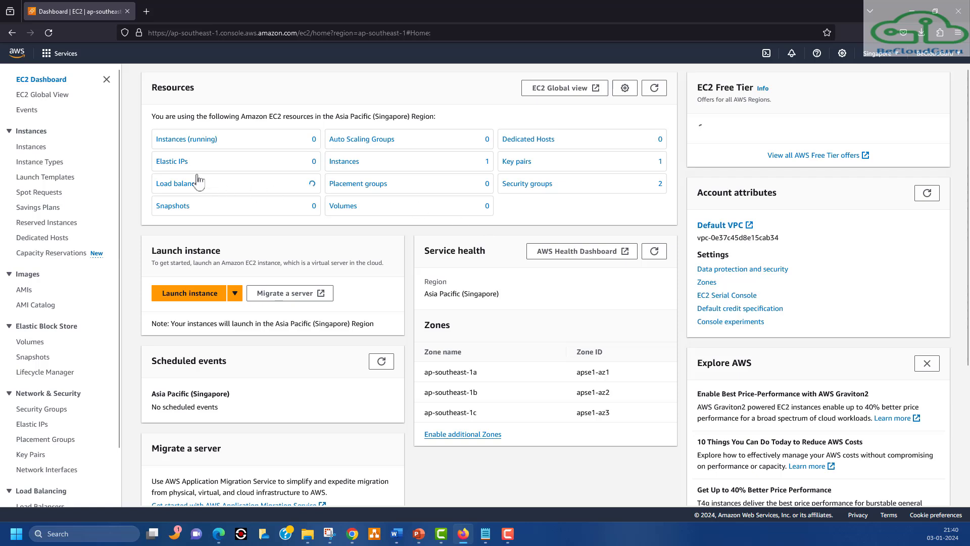
{"action": "left_click", "coordinate": [191, 296]}
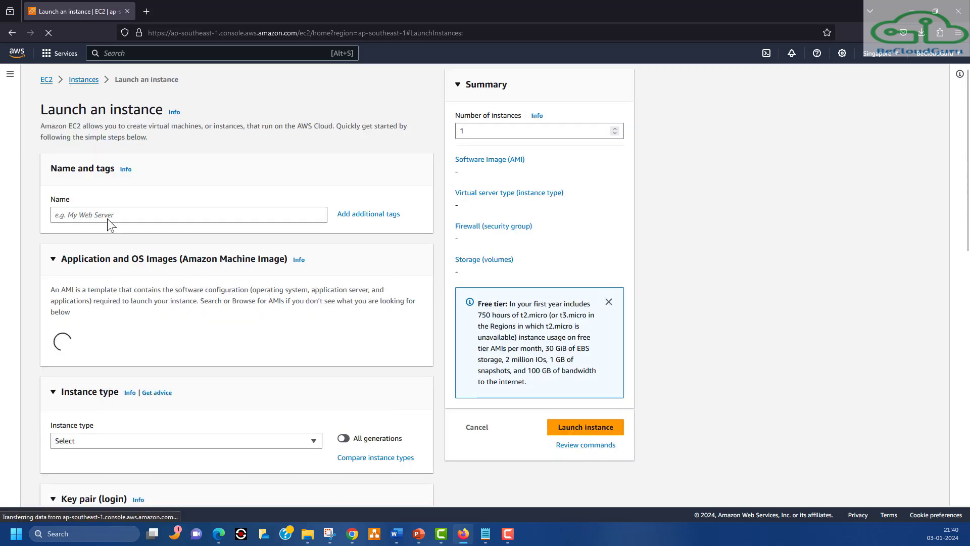
{"action": "left_click", "coordinate": [108, 218]}
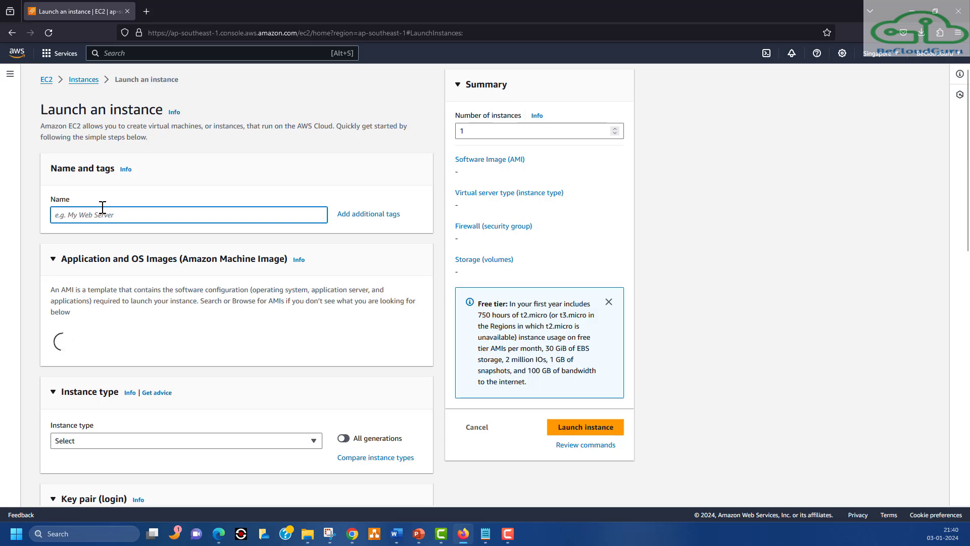
{"action": "type", "text": "Web"}
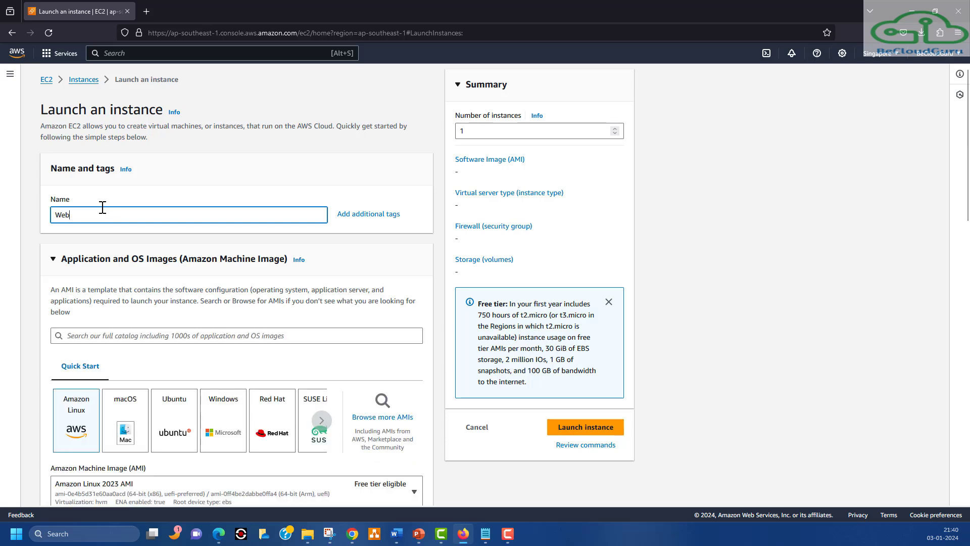
{"action": "type", "text": "-F"}
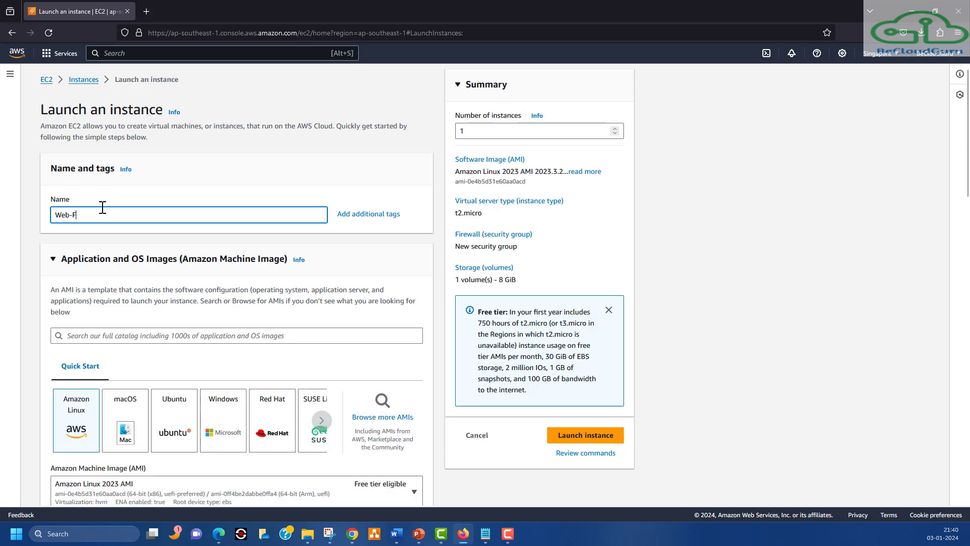
{"action": "type", "text": "W-Demo-EC2"}
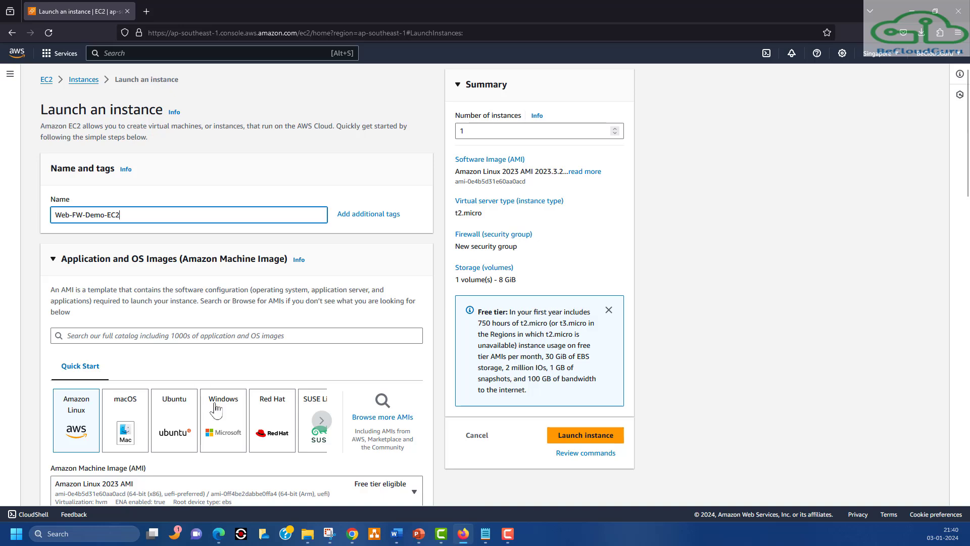
Choose the Windows image Microsoft Windows Server 2016 Base for the instance
{"action": "scroll", "coordinate": [227, 404], "scroll_direction": "down", "scroll_amount": 2}
{"action": "left_click", "coordinate": [233, 344]}
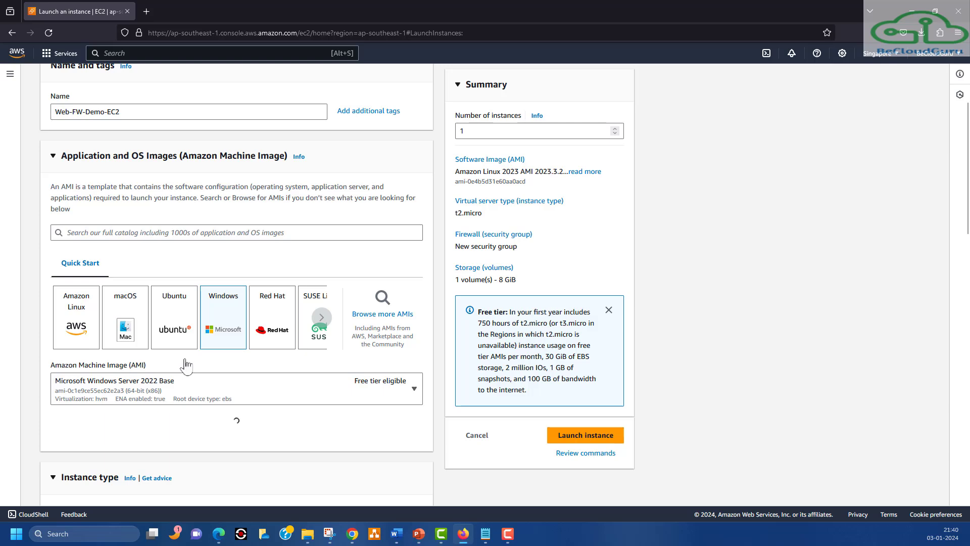
{"action": "left_click", "coordinate": [187, 384]}
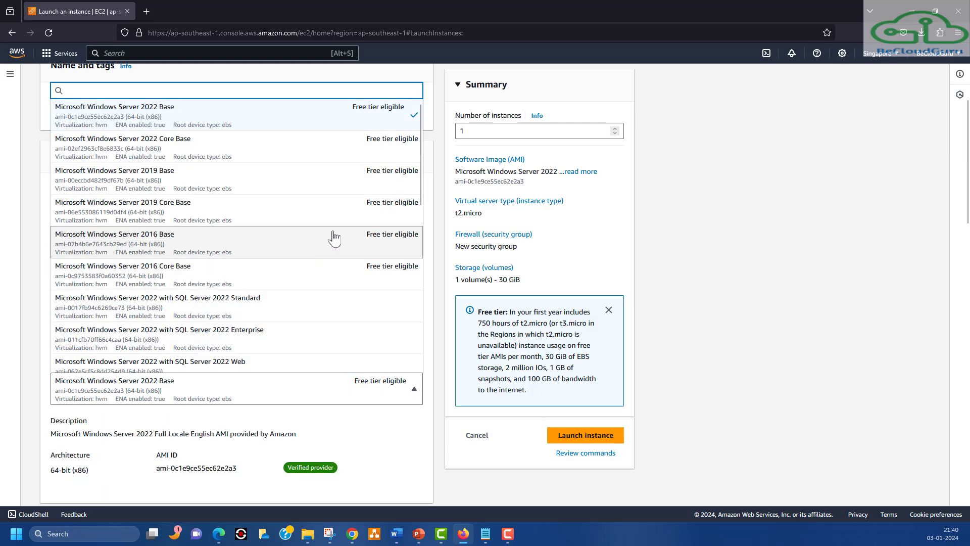
{"action": "left_click", "coordinate": [184, 248]}
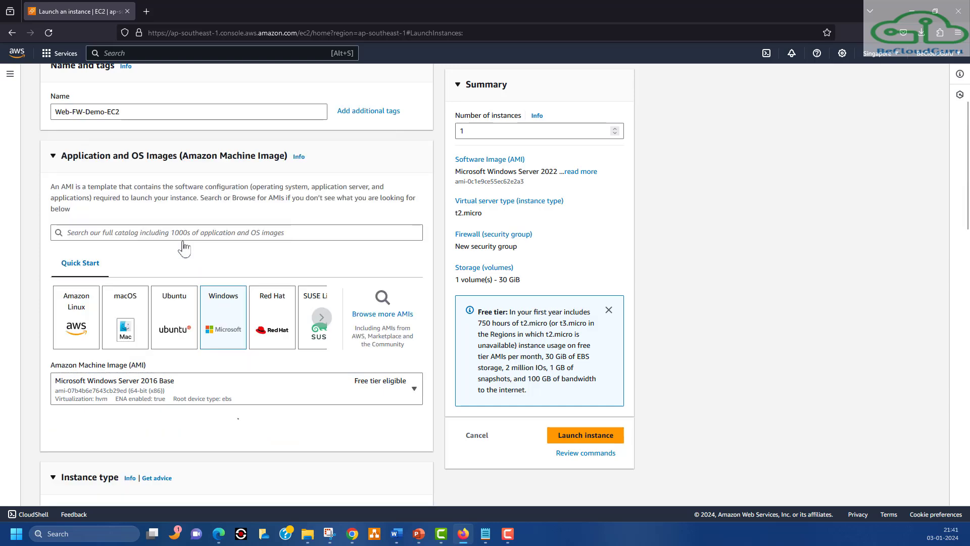
Set the instance type to t2.medium
{"action": "scroll", "coordinate": [183, 248], "scroll_direction": "down", "scroll_amount": 6}
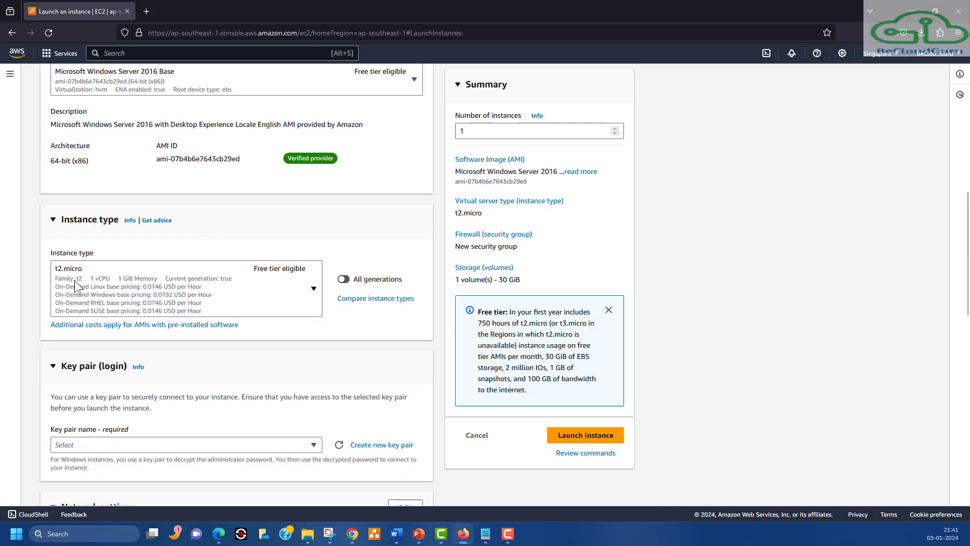
{"action": "left_click", "coordinate": [191, 283]}
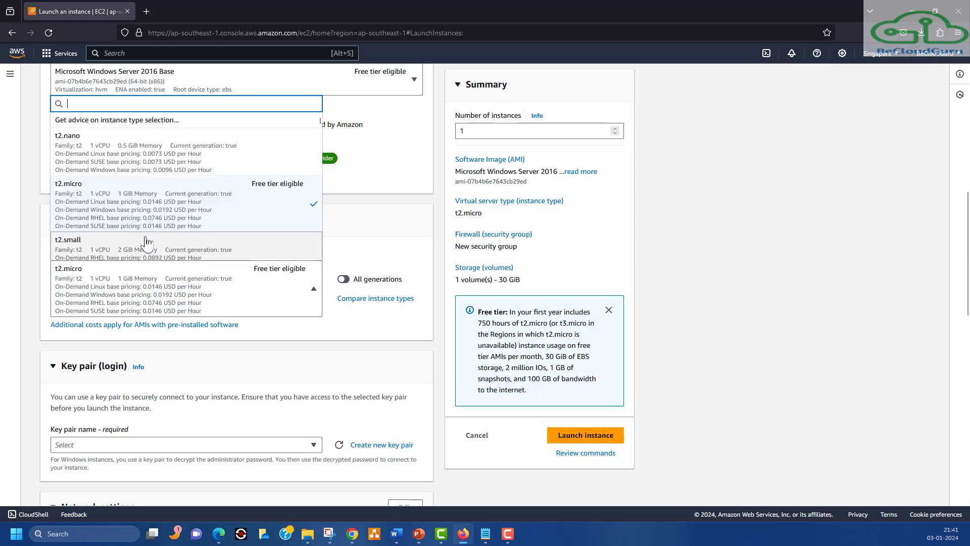
{"action": "scroll", "coordinate": [146, 243], "scroll_direction": "down", "scroll_amount": 2}
{"action": "scroll", "coordinate": [145, 238], "scroll_direction": "down", "scroll_amount": 2}
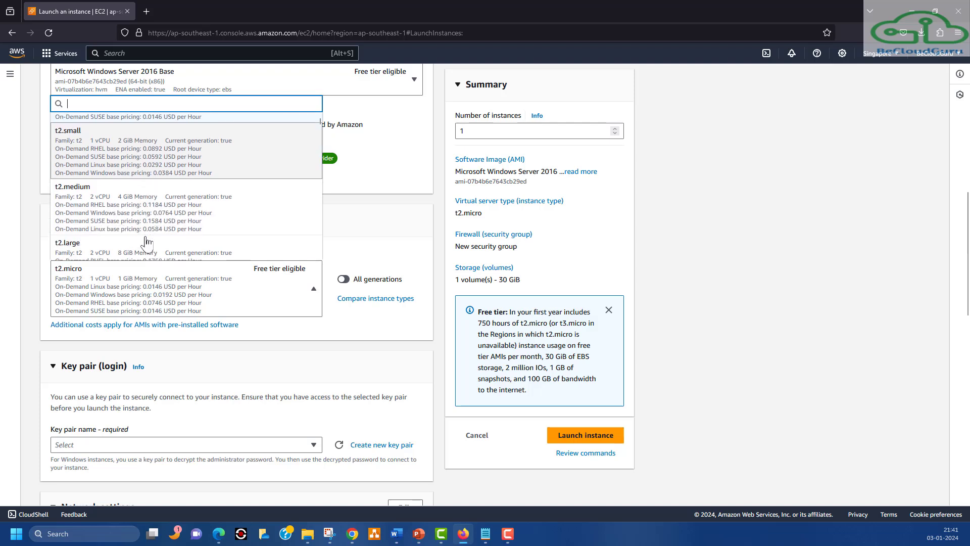
{"action": "left_click", "coordinate": [139, 211]}
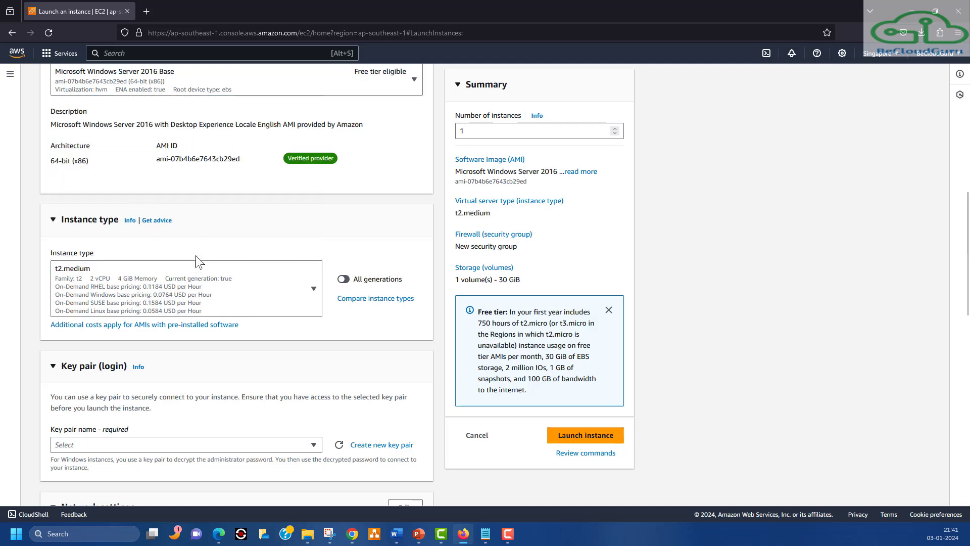
Select FW-Key-Pair-Singapore as the instance's login key pair
{"action": "scroll", "coordinate": [244, 285], "scroll_direction": "down", "scroll_amount": 2}
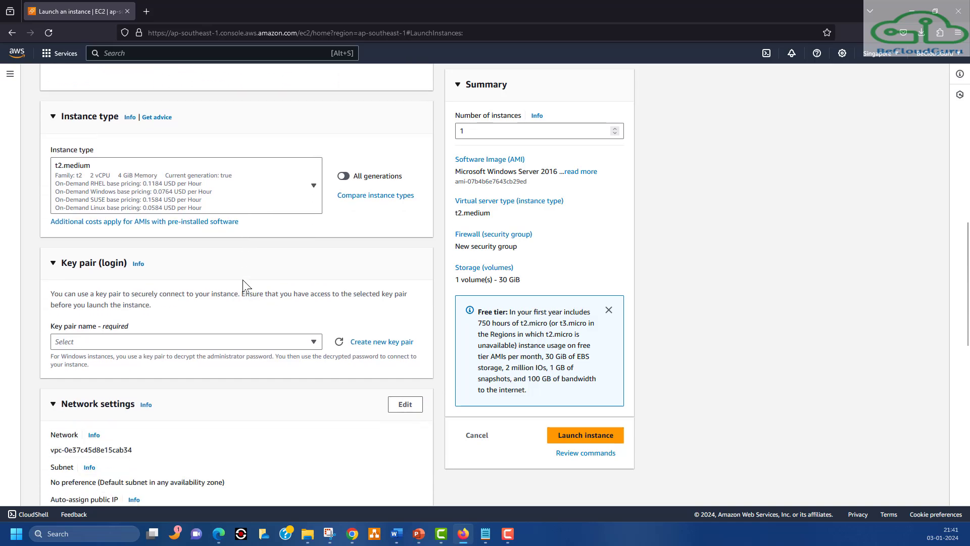
{"action": "scroll", "coordinate": [244, 285], "scroll_direction": "down", "scroll_amount": 2}
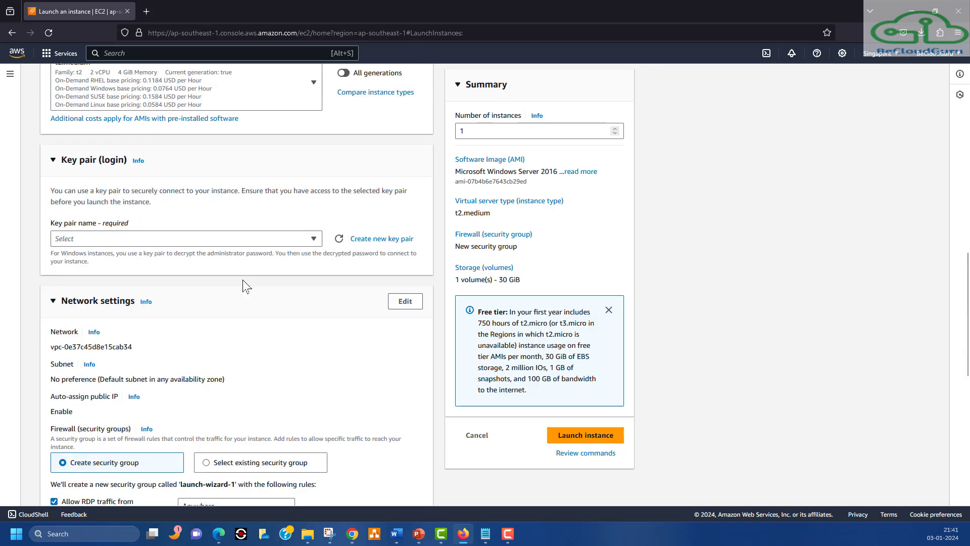
{"action": "left_click", "coordinate": [145, 239]}
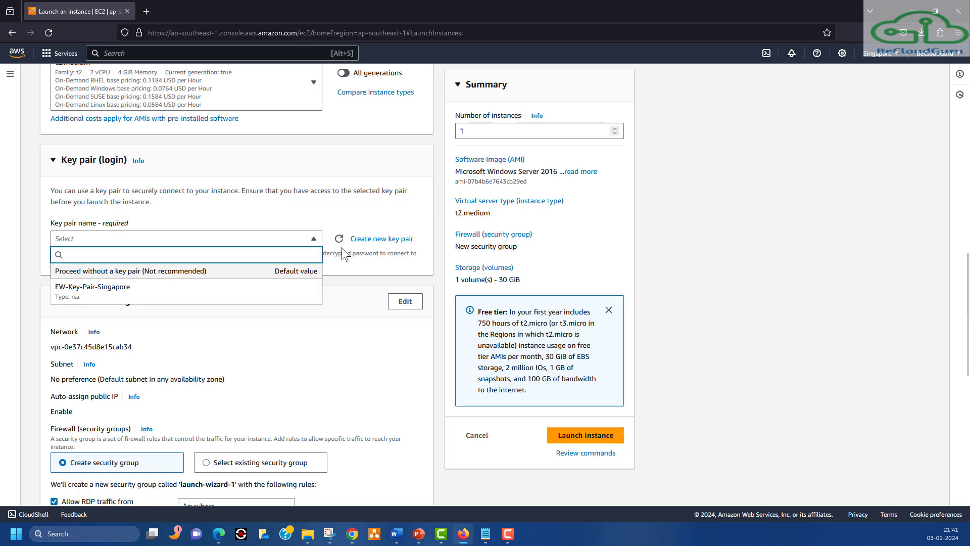
{"action": "left_click", "coordinate": [96, 291]}
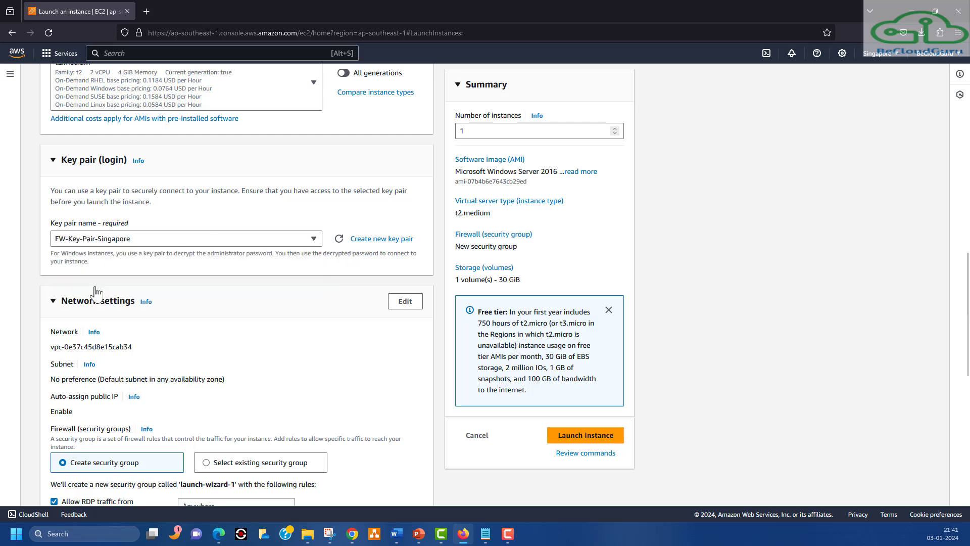
{"action": "scroll", "coordinate": [202, 271], "scroll_direction": "down", "scroll_amount": 2}
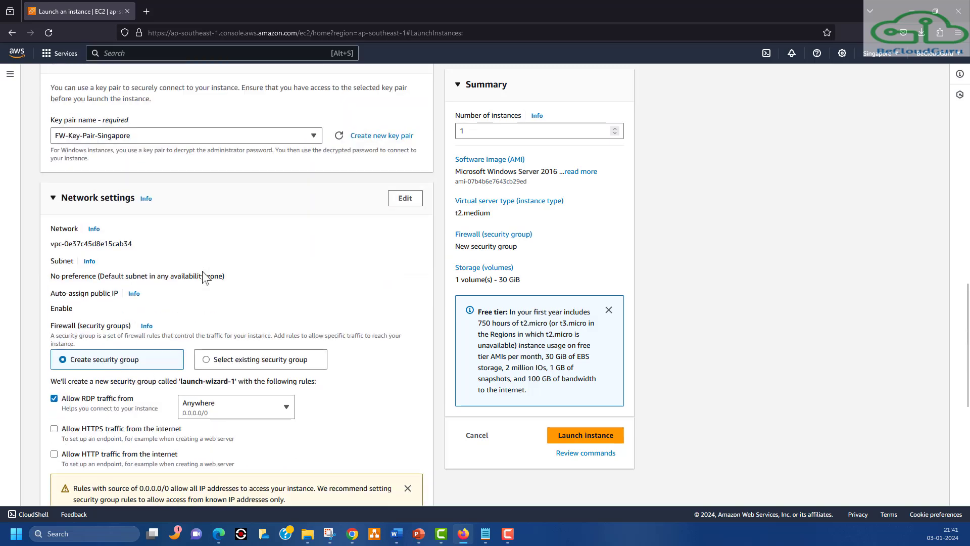
Edit the network settings to place the instance in Firewall-Lab-VPC and enable auto-assigning a public IP
{"action": "left_click", "coordinate": [407, 204]}
{"action": "scroll", "coordinate": [273, 225], "scroll_direction": "down", "scroll_amount": 2}
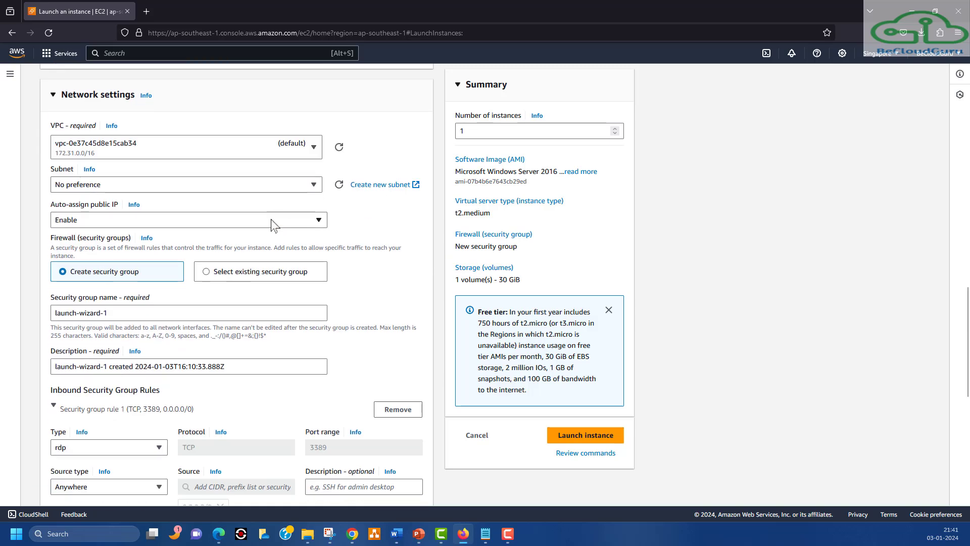
{"action": "left_click", "coordinate": [313, 148]}
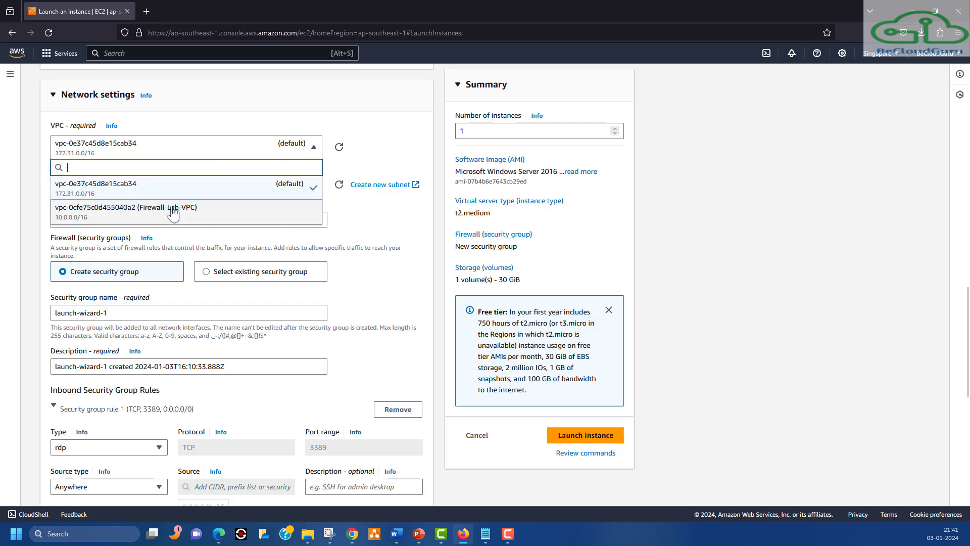
{"action": "left_click", "coordinate": [173, 214]}
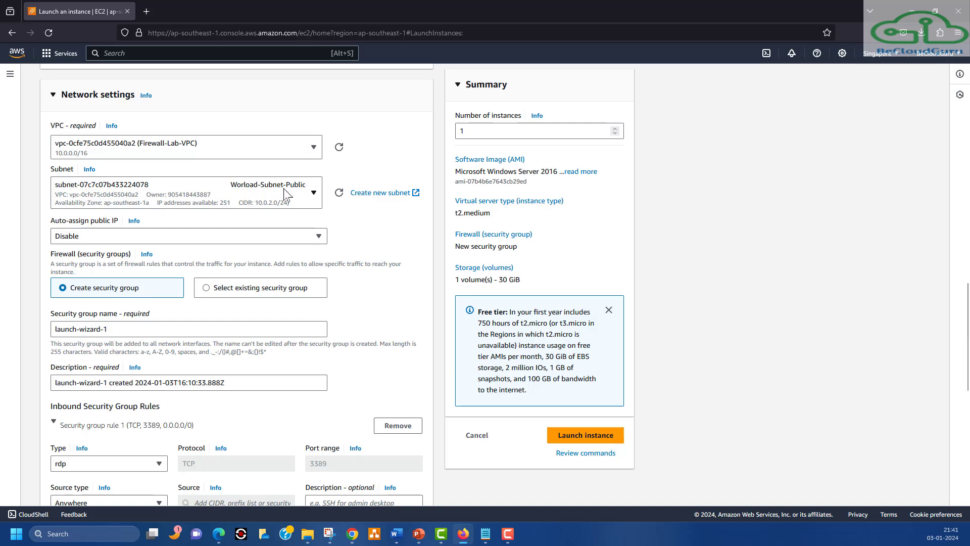
{"action": "left_click", "coordinate": [182, 237]}
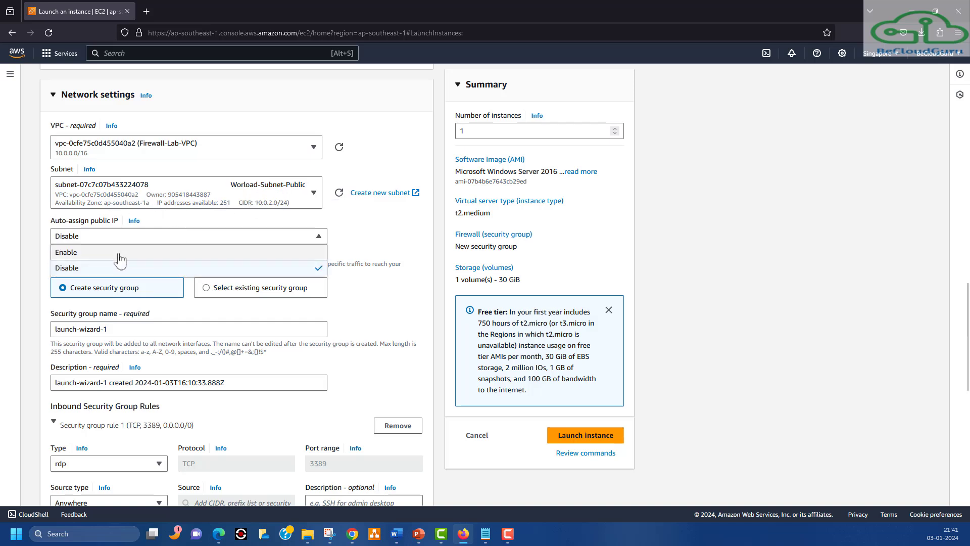
{"action": "left_click", "coordinate": [114, 253]}
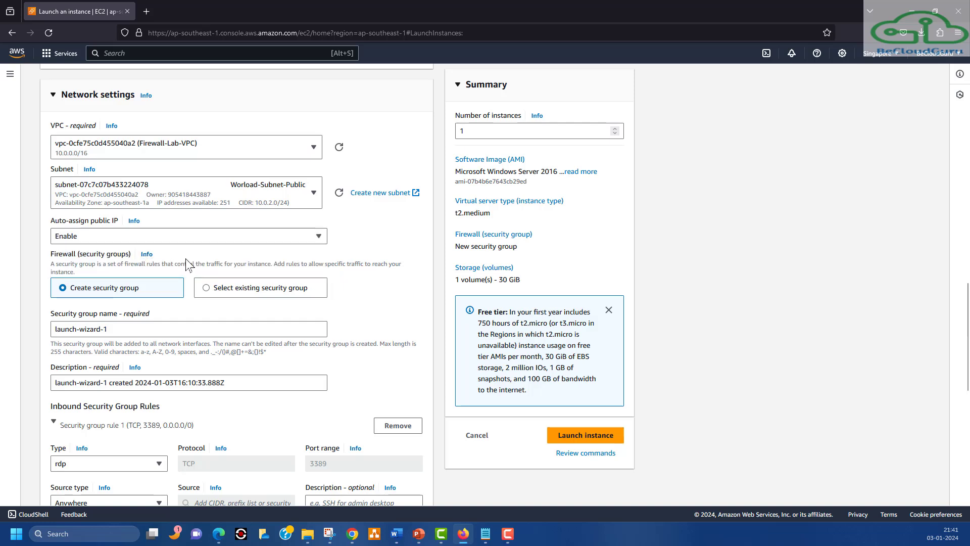
Set both the name and description of the new security group to FW-DEmo-SG01
{"action": "scroll", "coordinate": [187, 263], "scroll_direction": "down", "scroll_amount": 2}
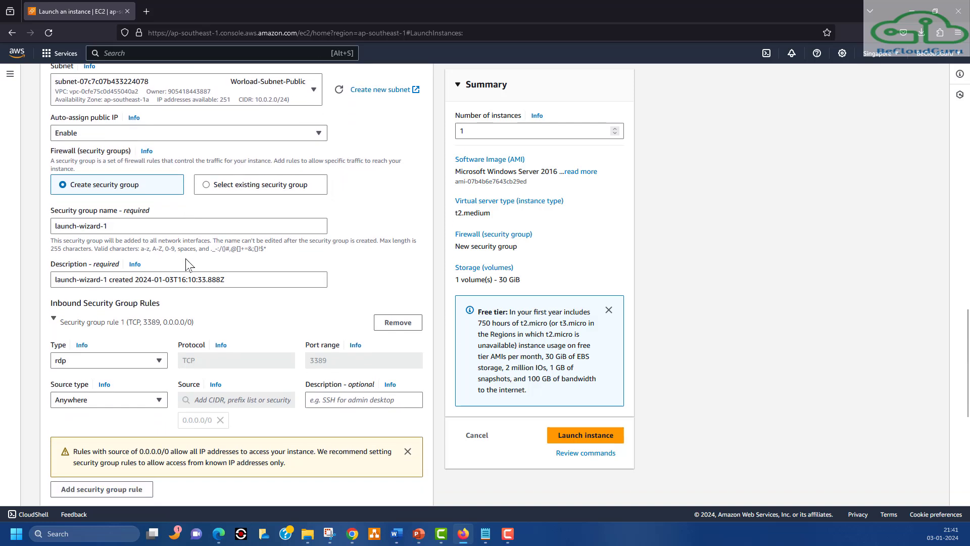
{"action": "left_click_drag", "start_coordinate": [122, 226], "coordinate": [43, 224]}
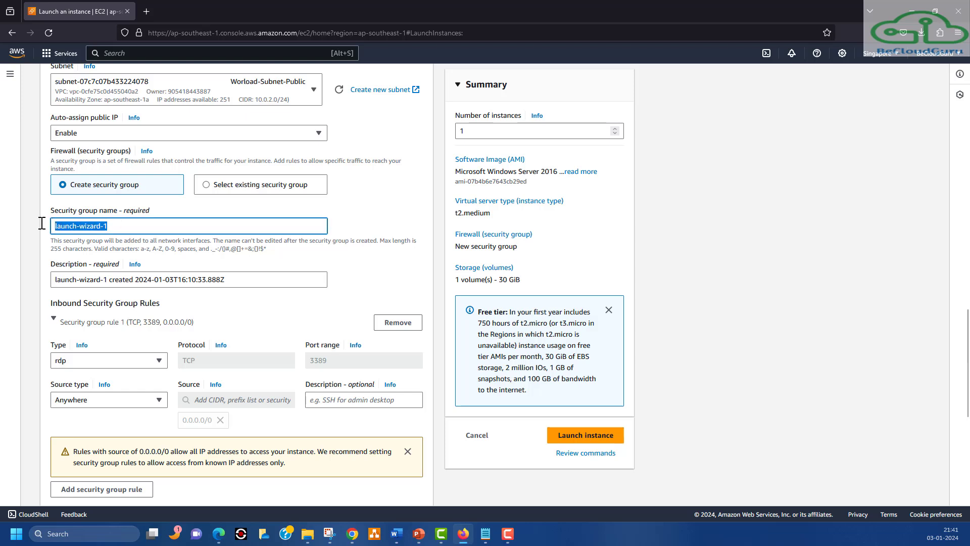
{"action": "type", "text": "FW-DEmo-SG01"}
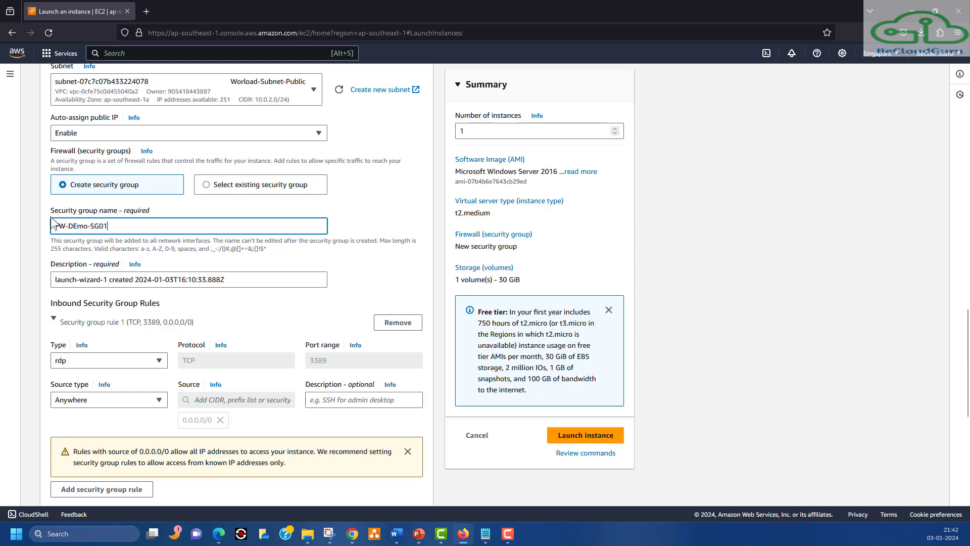
{"action": "left_click_drag", "start_coordinate": [107, 225], "coordinate": [2, 217]}
{"action": "key", "text": "ctrl+c"}
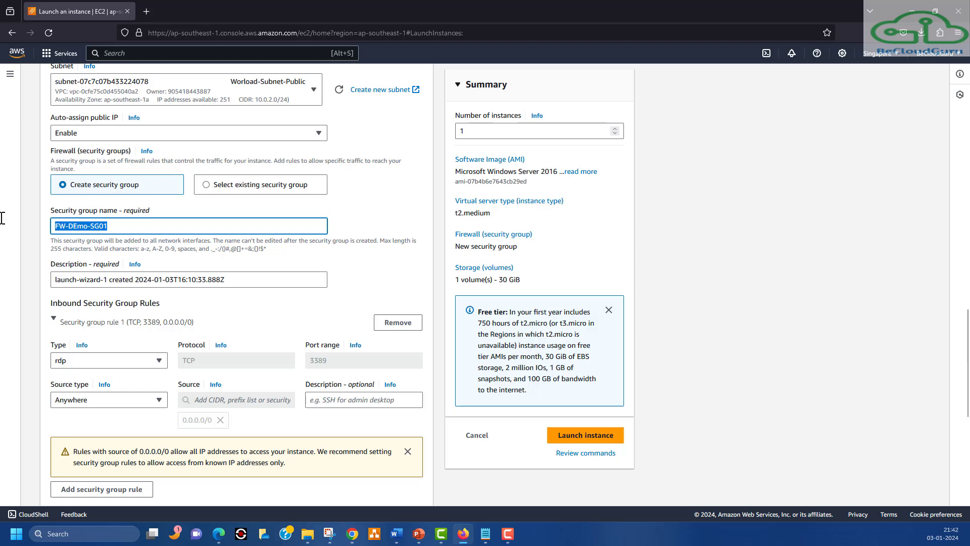
{"action": "left_click_drag", "start_coordinate": [238, 277], "coordinate": [29, 274]}
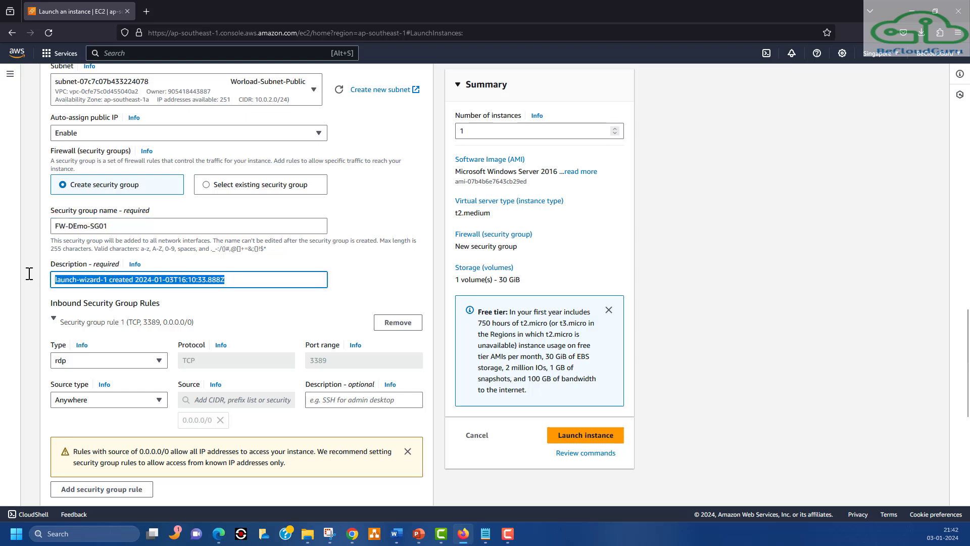
{"action": "key", "text": "ctrl+v"}
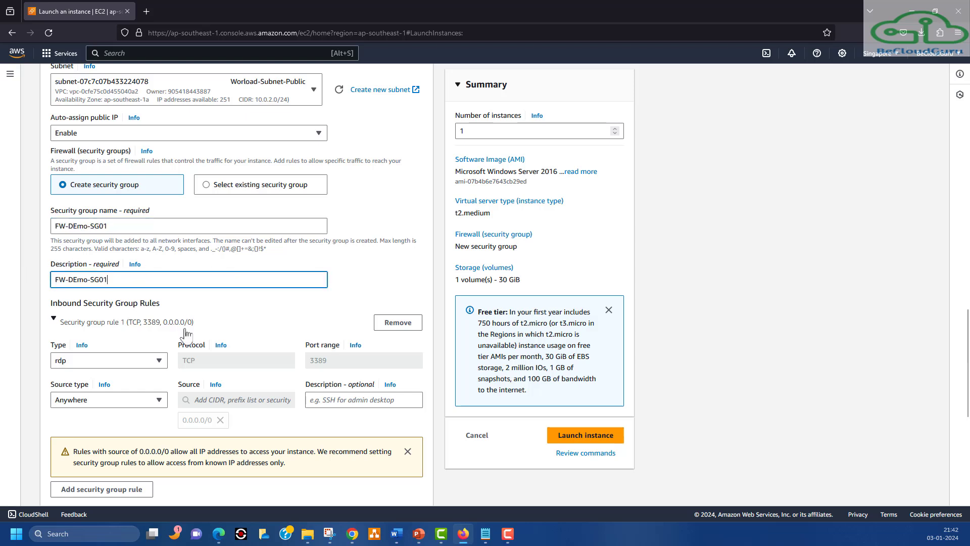
Dismiss the open-source rule warning and add an inbound security group rule allowing HTTP from anywhere
{"action": "scroll", "coordinate": [185, 334], "scroll_direction": "down", "scroll_amount": 3}
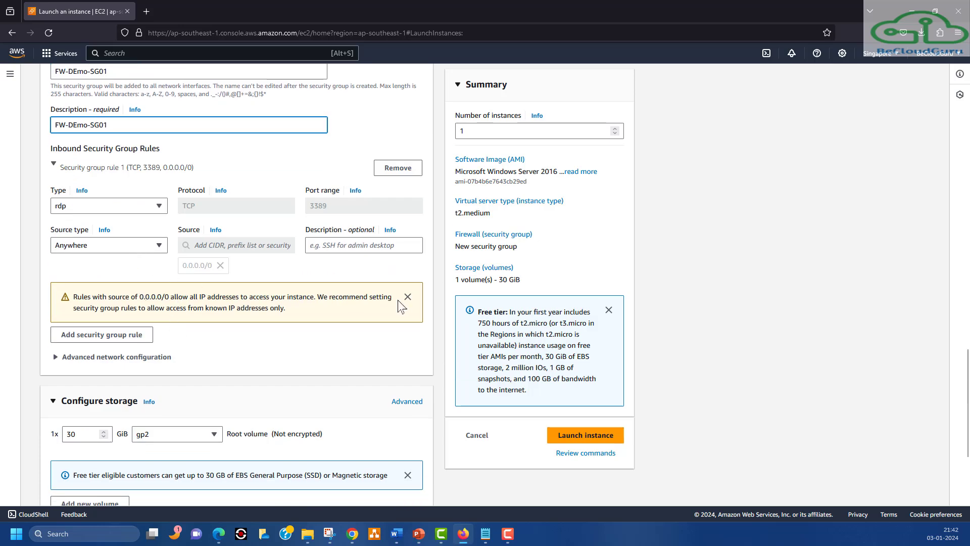
{"action": "left_click", "coordinate": [407, 298]}
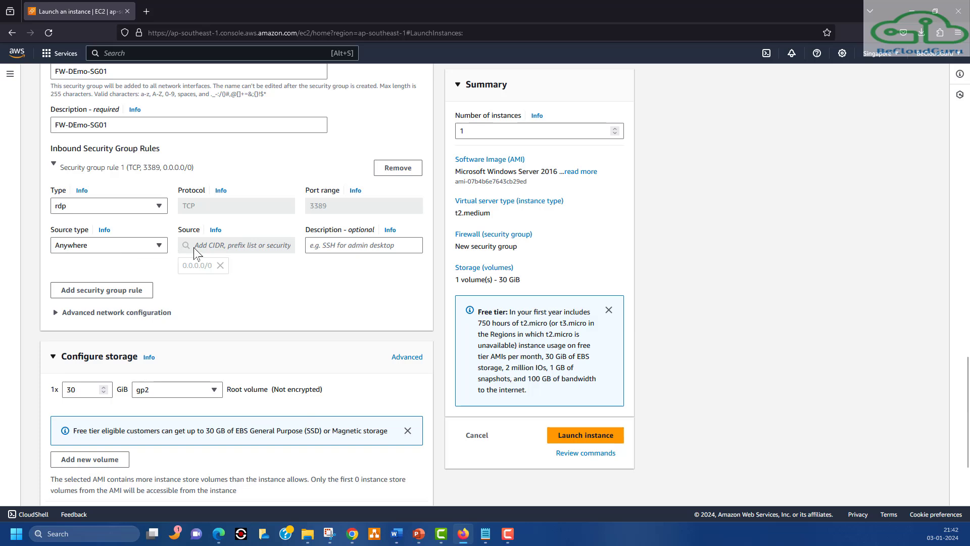
{"action": "left_click", "coordinate": [103, 290]}
{"action": "left_click", "coordinate": [107, 332]}
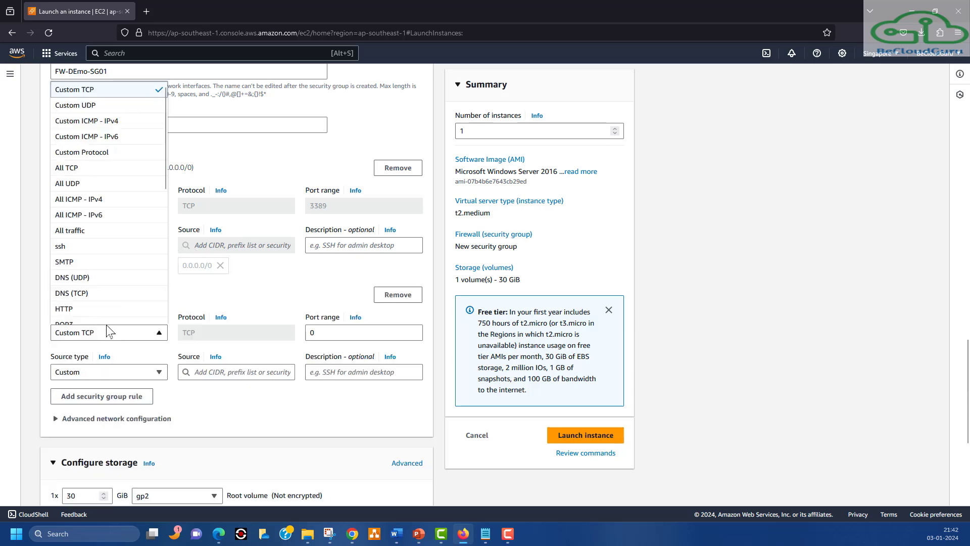
{"action": "left_click", "coordinate": [78, 311]}
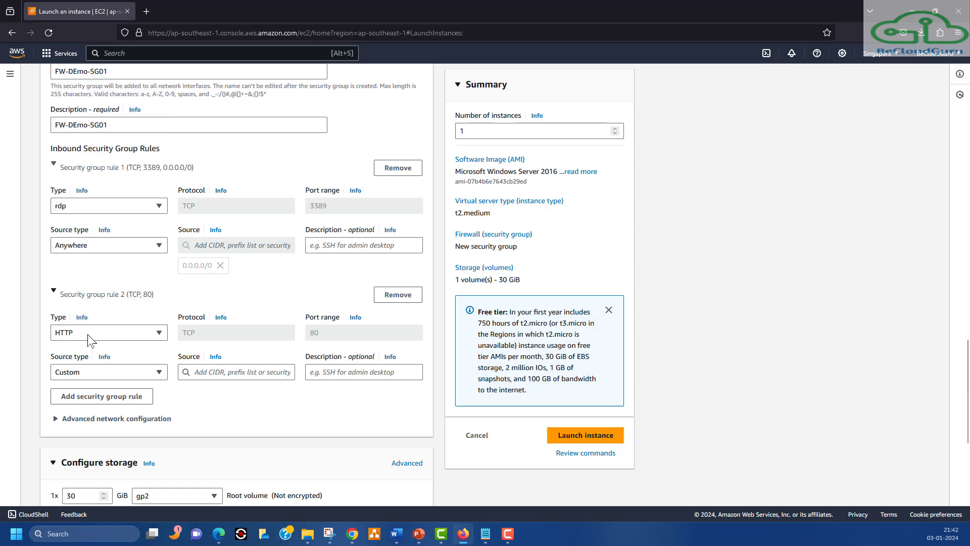
{"action": "left_click", "coordinate": [96, 372]}
{"action": "left_click", "coordinate": [85, 392]}
Add a third inbound security group rule allowing All ICMP - IPv4 from anywhere
{"action": "scroll", "coordinate": [107, 329], "scroll_direction": "down", "scroll_amount": 3}
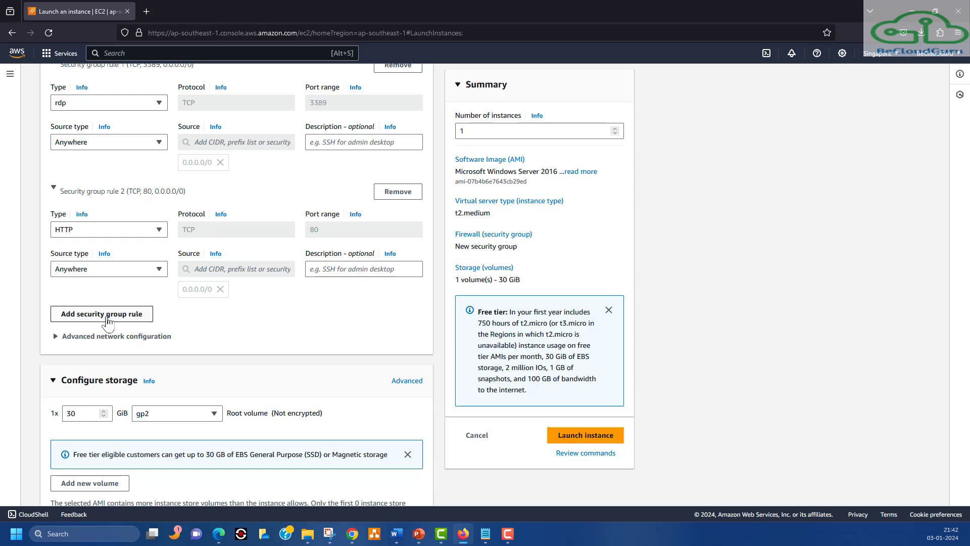
{"action": "left_click", "coordinate": [108, 314]}
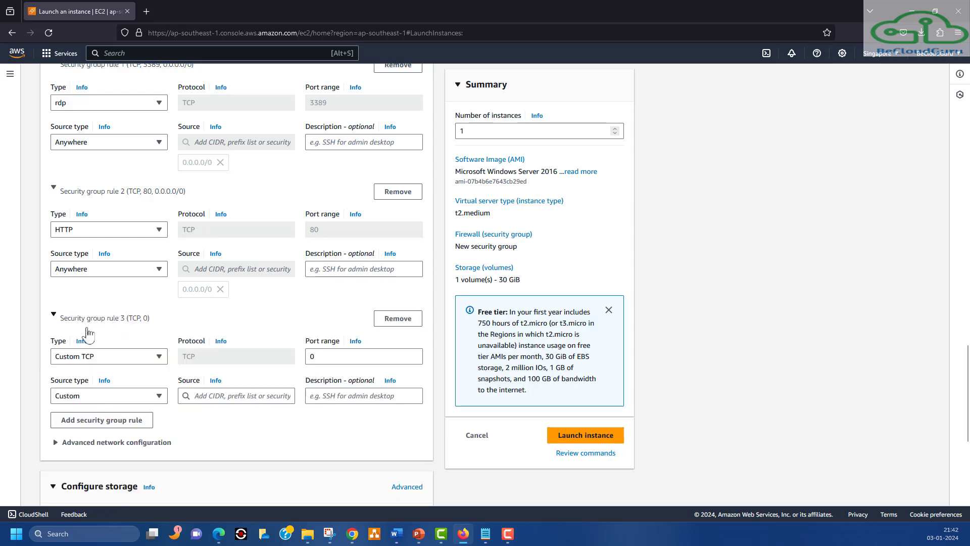
{"action": "left_click", "coordinate": [90, 356]}
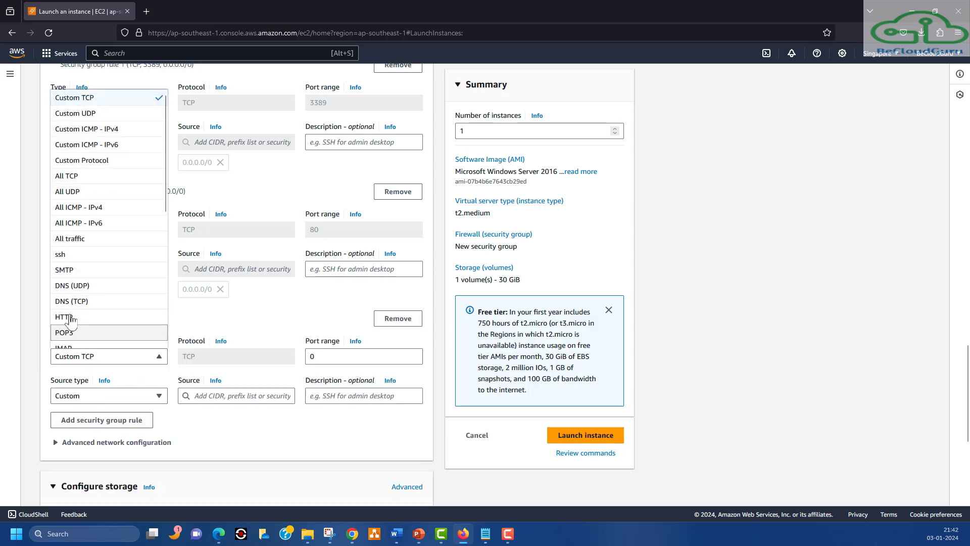
{"action": "left_click", "coordinate": [81, 207]}
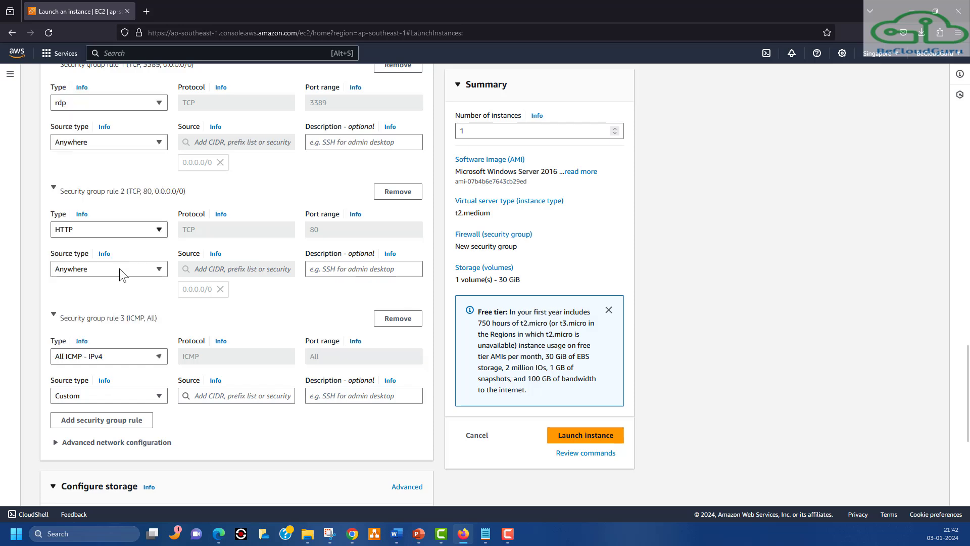
{"action": "scroll", "coordinate": [134, 295], "scroll_direction": "down", "scroll_amount": 3}
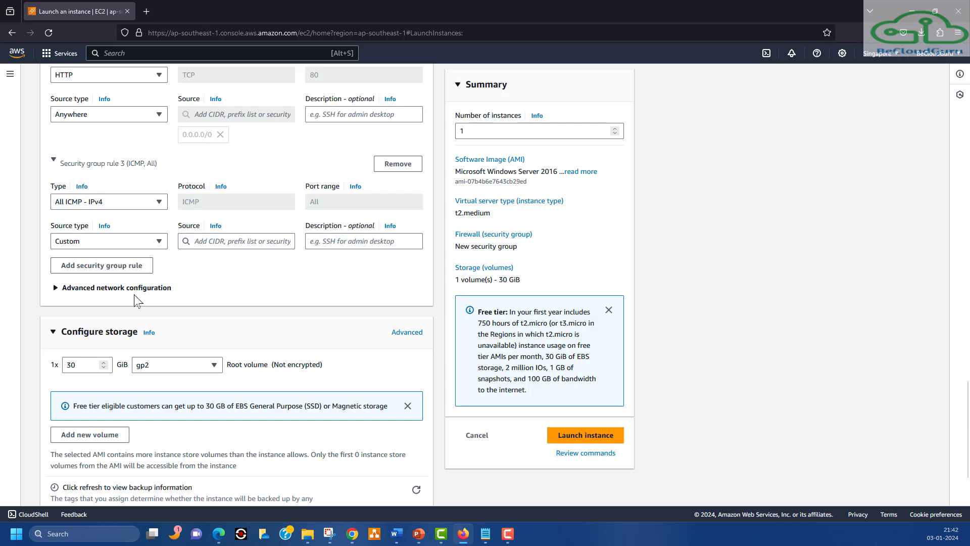
{"action": "left_click", "coordinate": [103, 243]}
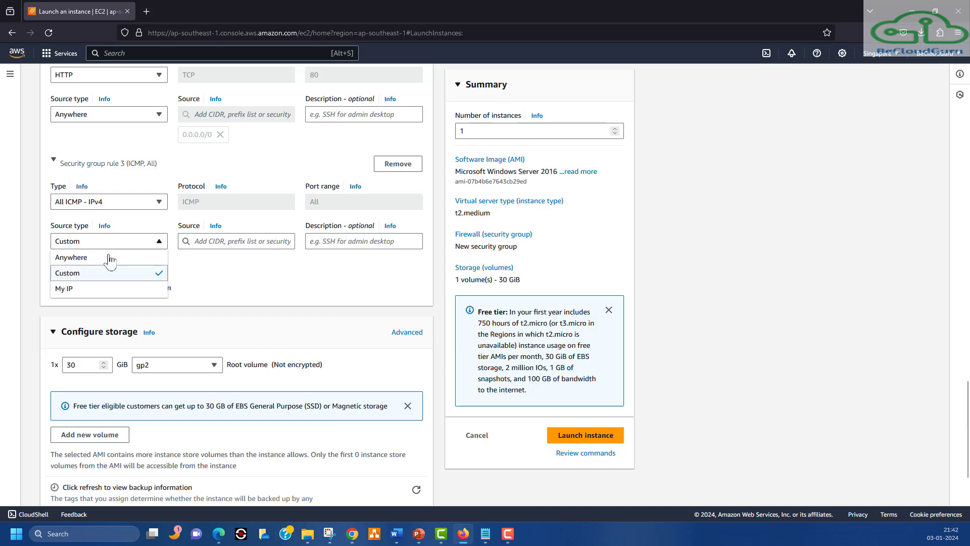
{"action": "left_click", "coordinate": [108, 255]}
Add a fourth inbound security group rule allowing HTTPS from anywhere
{"action": "left_click", "coordinate": [108, 286]}
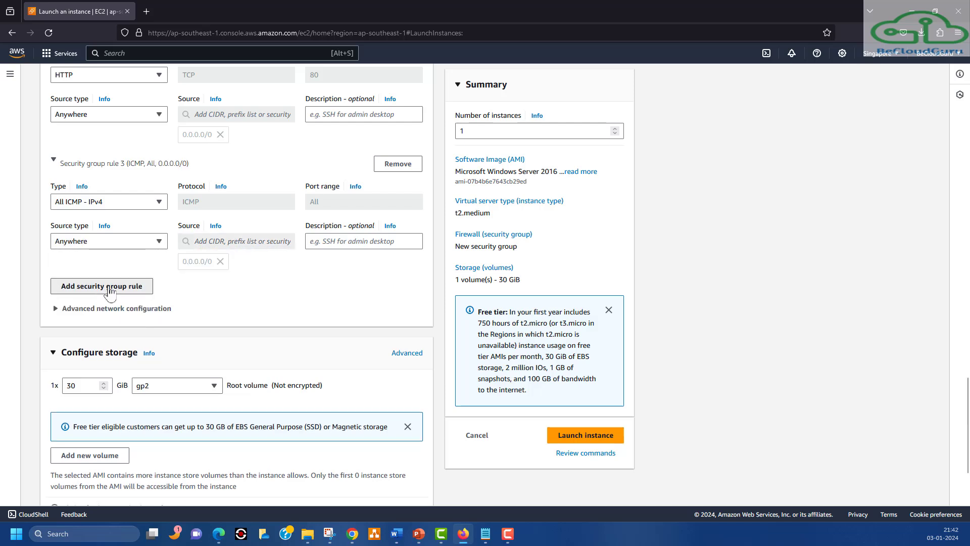
{"action": "left_click", "coordinate": [95, 329]}
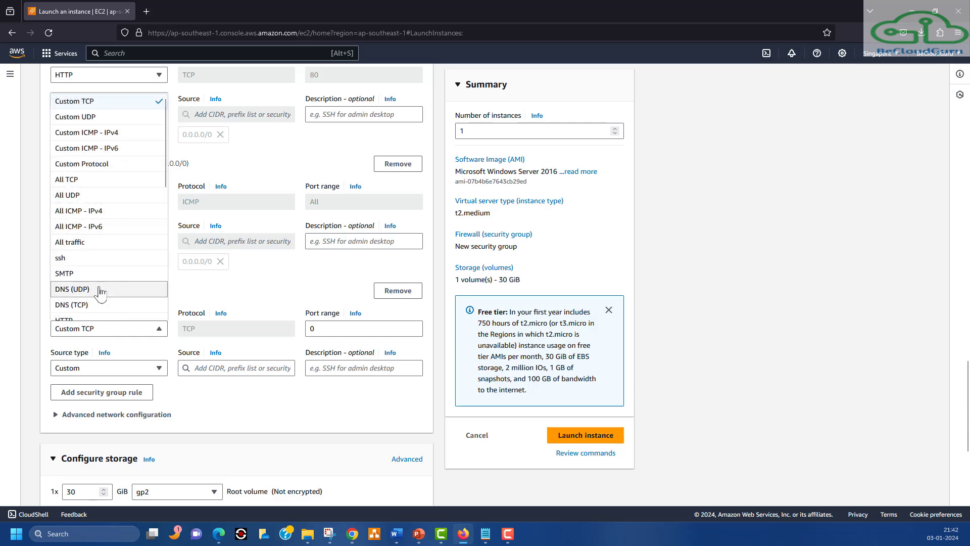
{"action": "scroll", "coordinate": [91, 277], "scroll_direction": "down", "scroll_amount": 4}
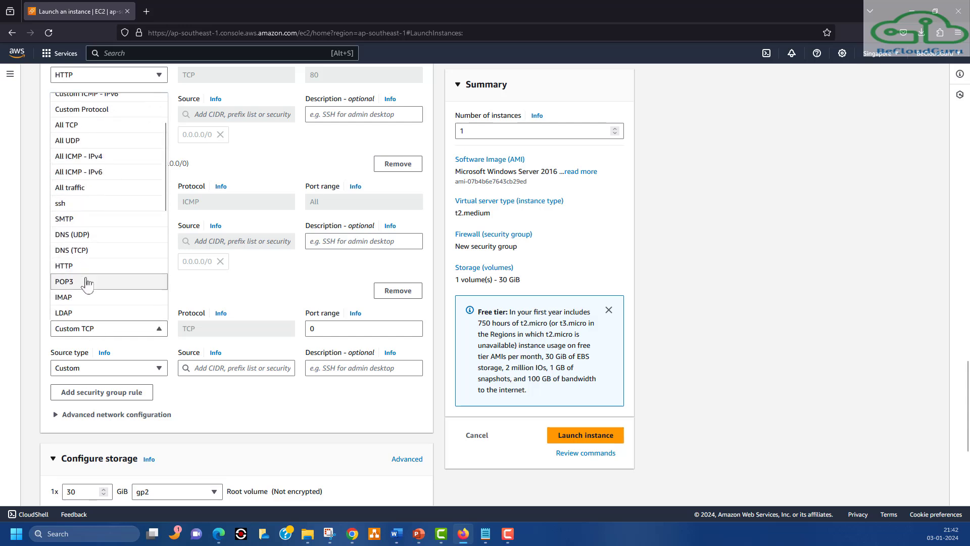
{"action": "left_click", "coordinate": [84, 276]}
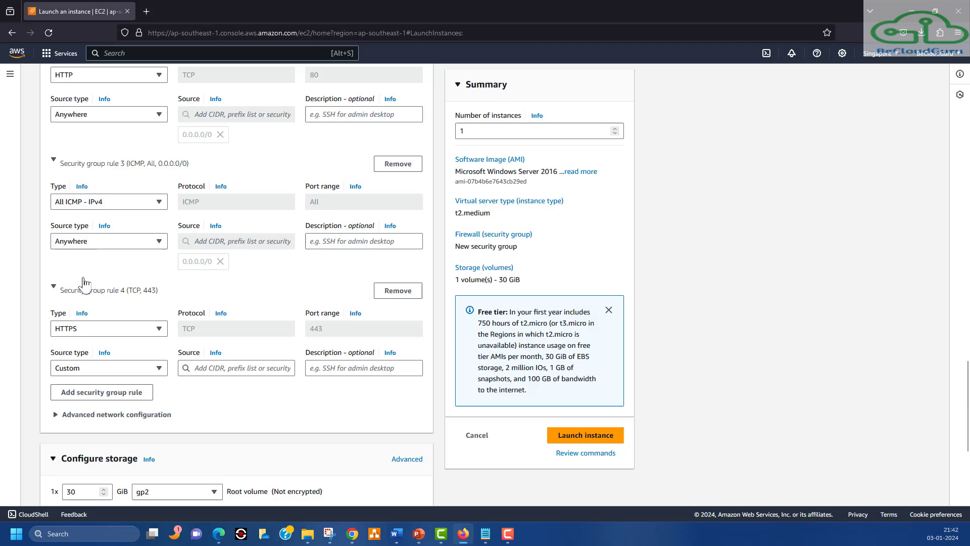
{"action": "left_click", "coordinate": [98, 368]}
{"action": "left_click", "coordinate": [97, 385]}
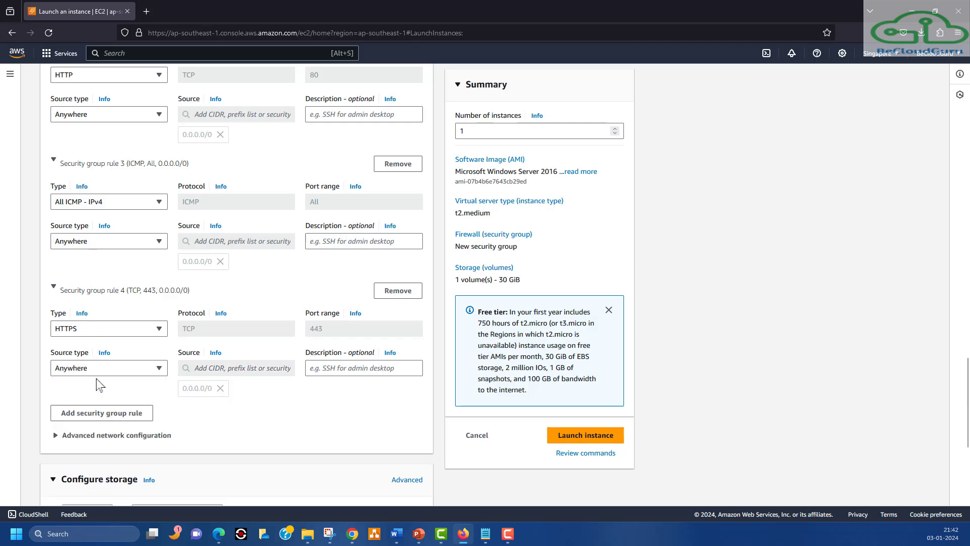
Keep the default 30 GiB gp2 storage and launch the instance
{"action": "scroll", "coordinate": [99, 384], "scroll_direction": "down", "scroll_amount": 3}
{"action": "scroll", "coordinate": [157, 326], "scroll_direction": "down", "scroll_amount": 2}
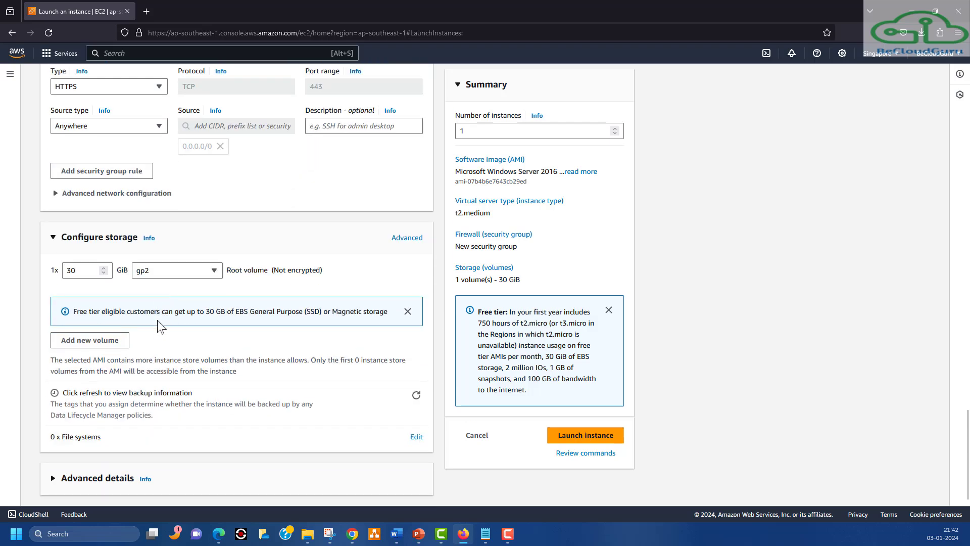
{"action": "left_click", "coordinate": [586, 436]}
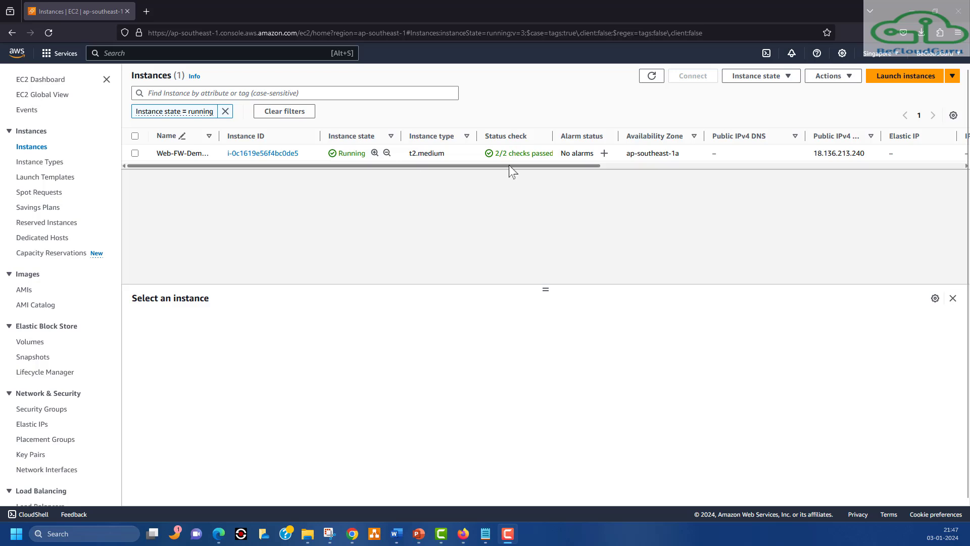
Open the RDP client connection options for the running Web-FW-Demo-EC2 instance
{"action": "left_click", "coordinate": [135, 154]}
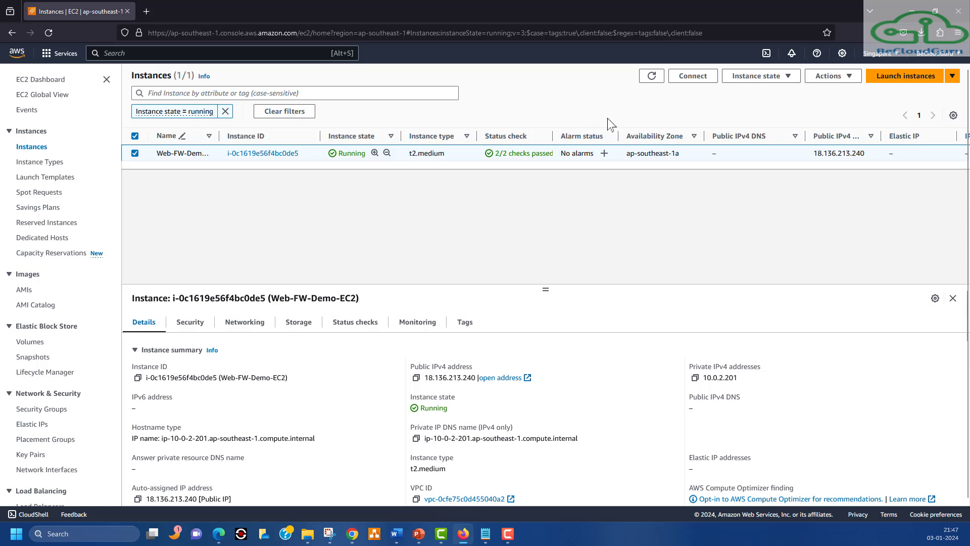
{"action": "left_click", "coordinate": [694, 80]}
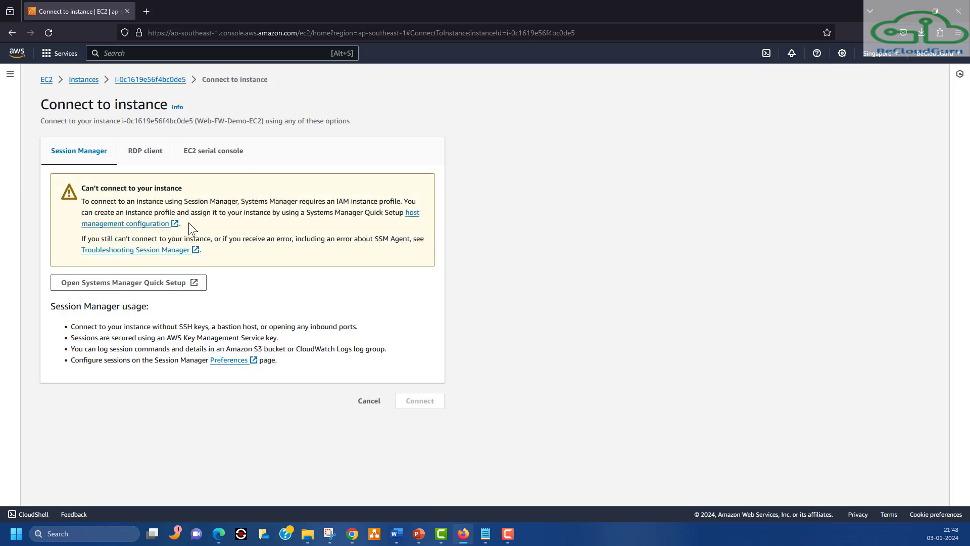
{"action": "left_click", "coordinate": [152, 152]}
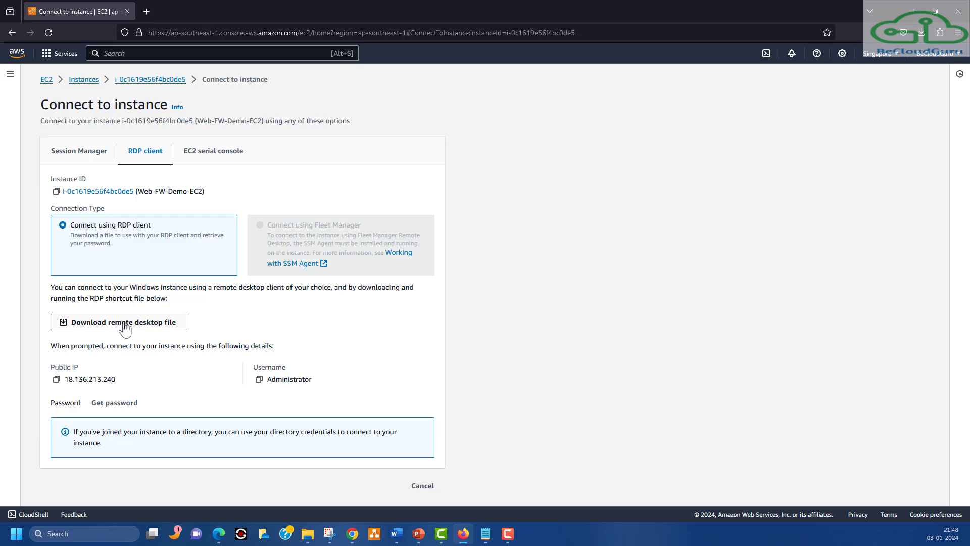
Request the instance's Windows password and upload the private key file FW-Key-Pair-Singapore.pem from Downloads
{"action": "left_click", "coordinate": [121, 403]}
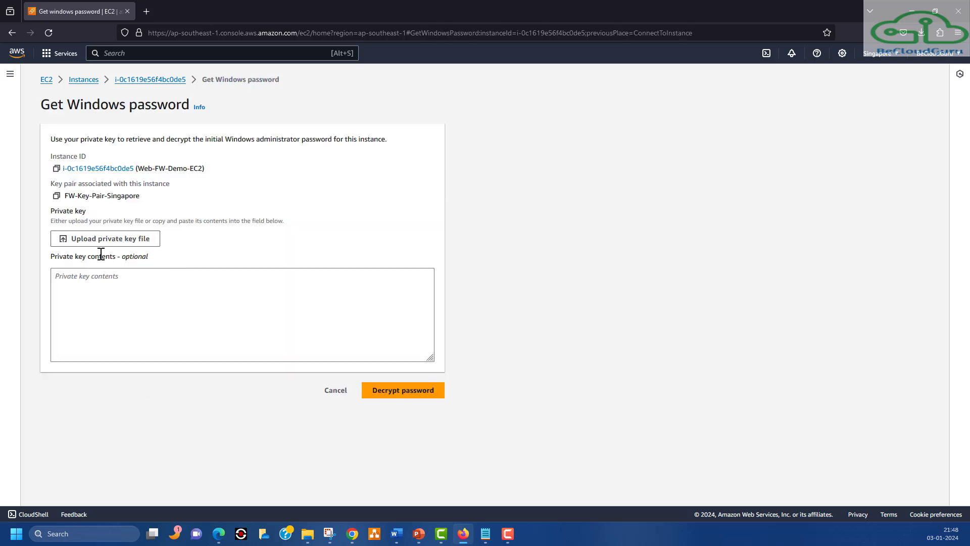
{"action": "left_click", "coordinate": [101, 238]}
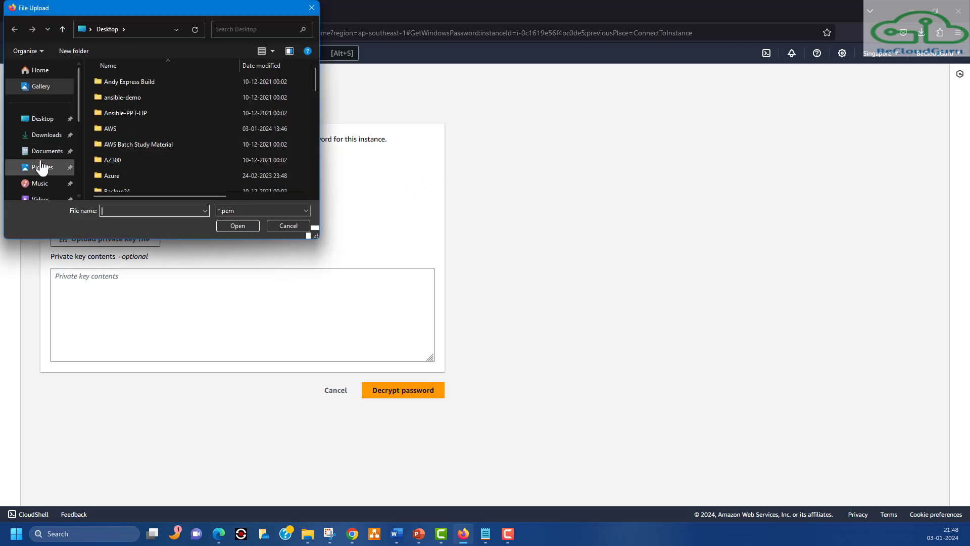
{"action": "left_click", "coordinate": [51, 135]}
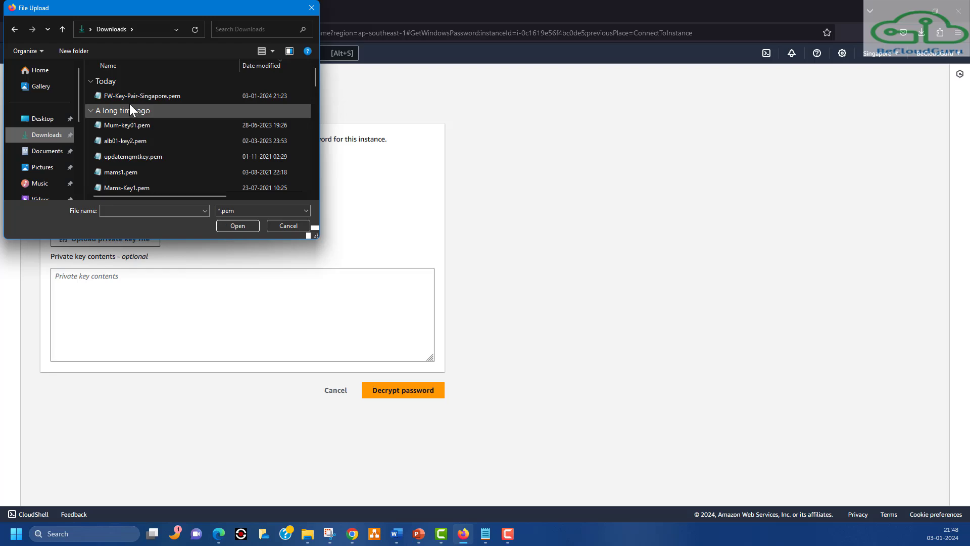
{"action": "double_click", "coordinate": [130, 96]}
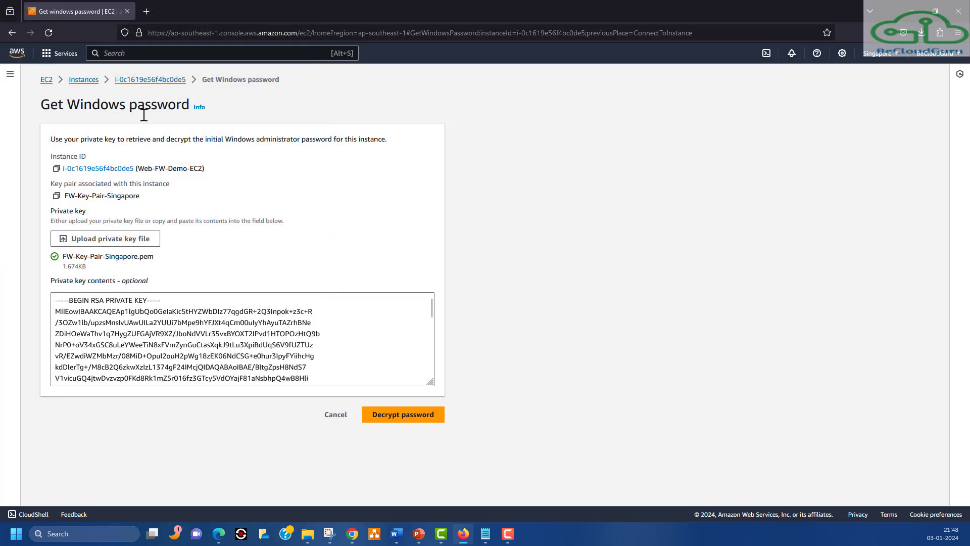
Decrypt the instance's Windows administrator password, copy it, and switch to the open Notepad window
{"action": "left_click", "coordinate": [400, 414]}
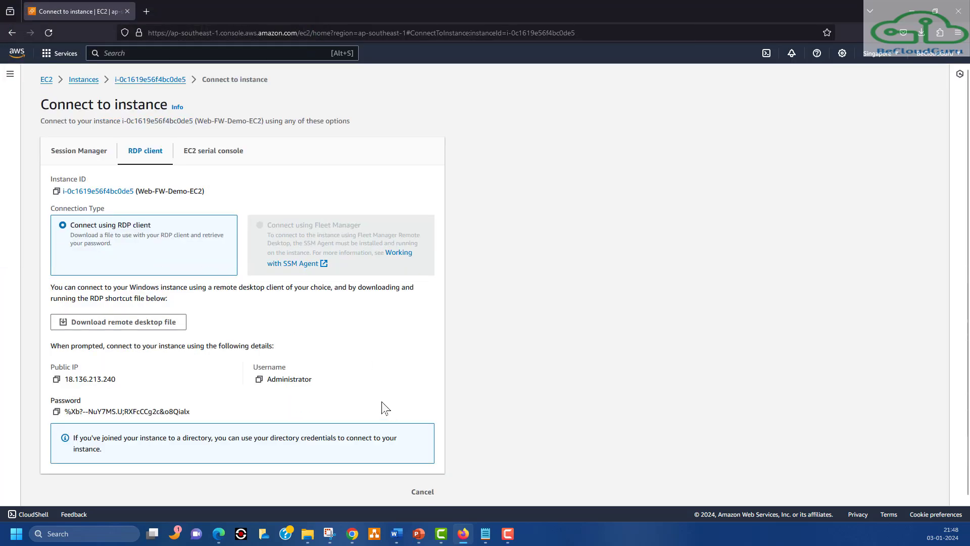
{"action": "left_click", "coordinate": [57, 411]}
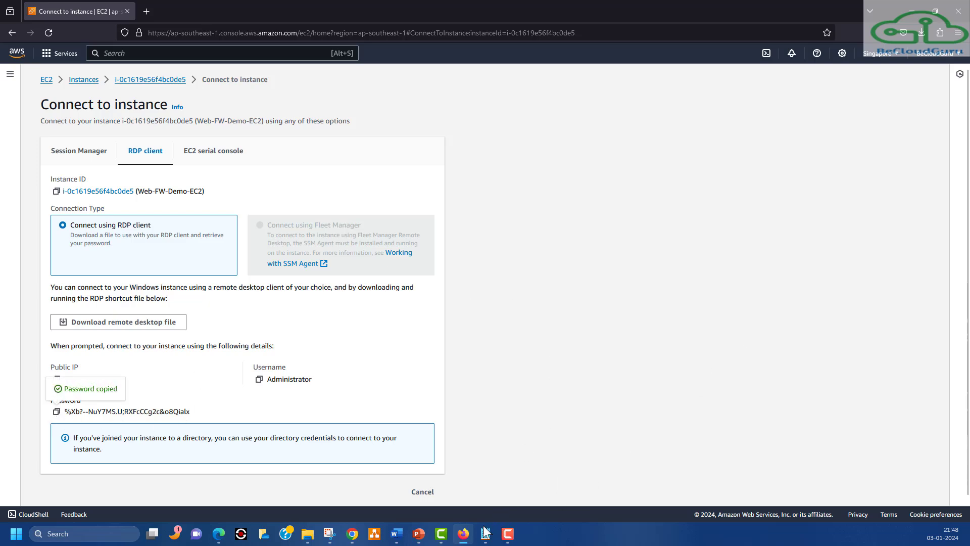
{"action": "mouse_move", "coordinate": [485, 530]}
{"action": "left_click", "coordinate": [472, 454]}
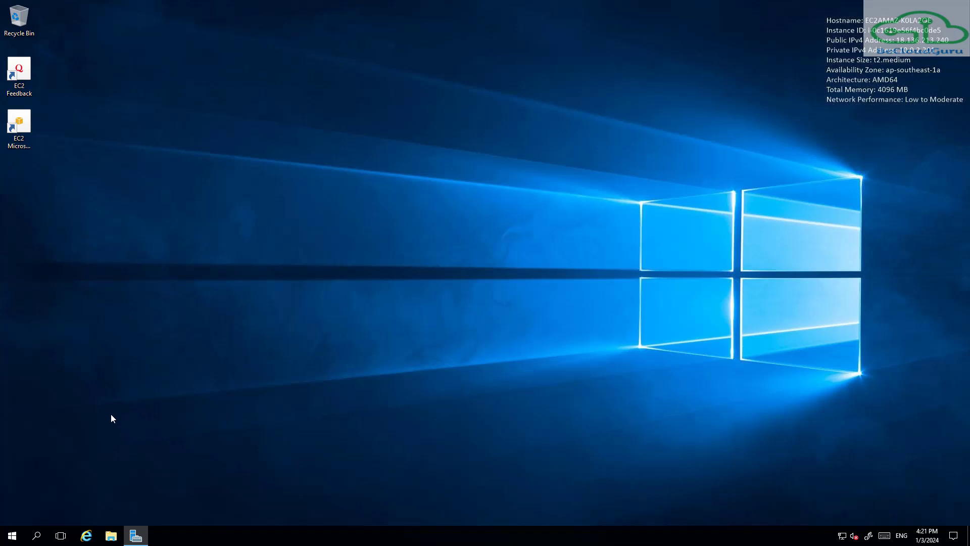
Open PowerShell on the remote Windows instance and run Install-WindowsFeature -Name Web-Server -IncludeManagementTools
{"action": "left_click", "coordinate": [38, 538]}
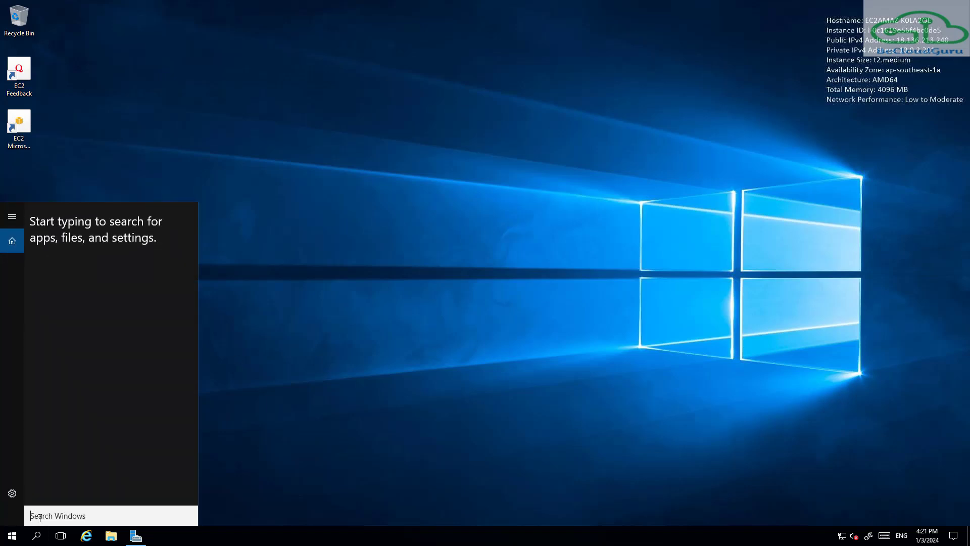
{"action": "type", "text": "power"}
{"action": "type", "text": "inst"}
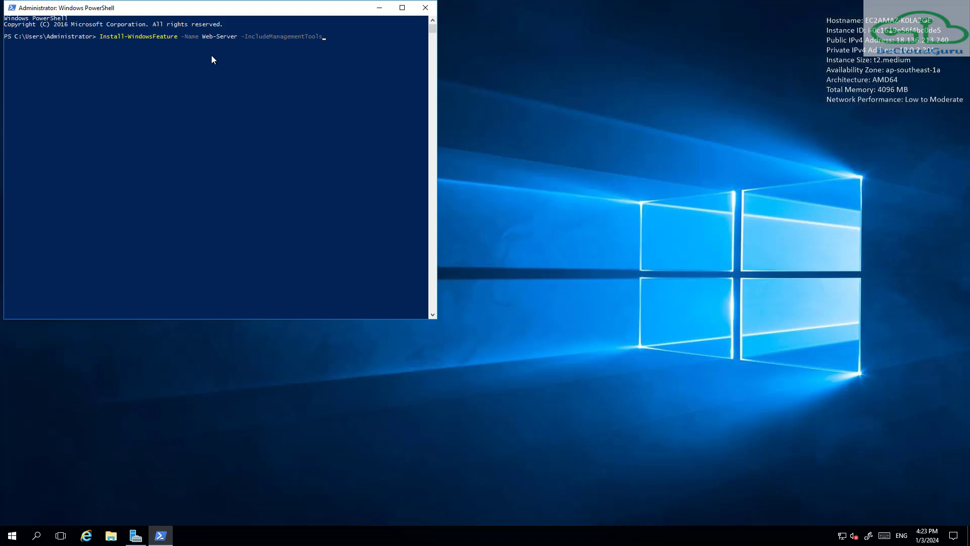
{"action": "key", "text": "Return"}
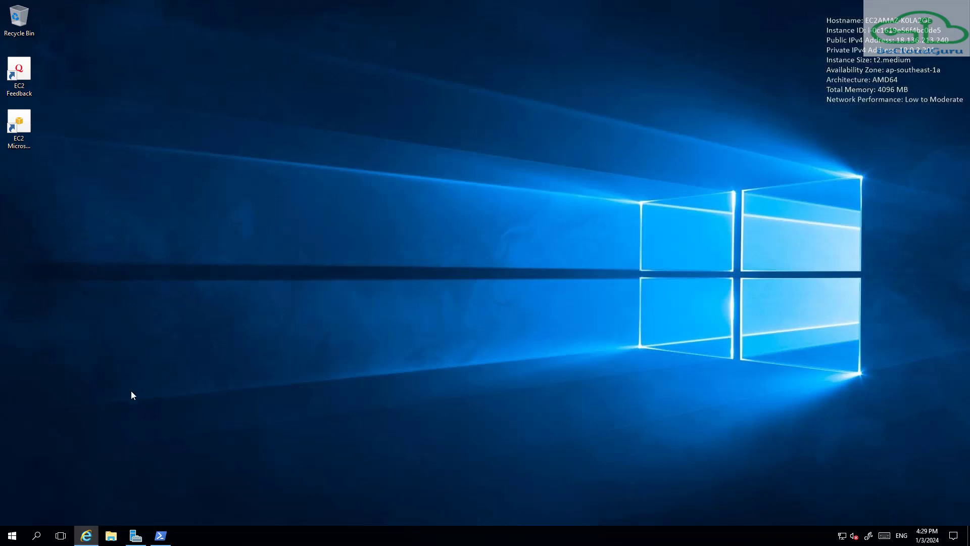
{"action": "left_click", "coordinate": [86, 534]}
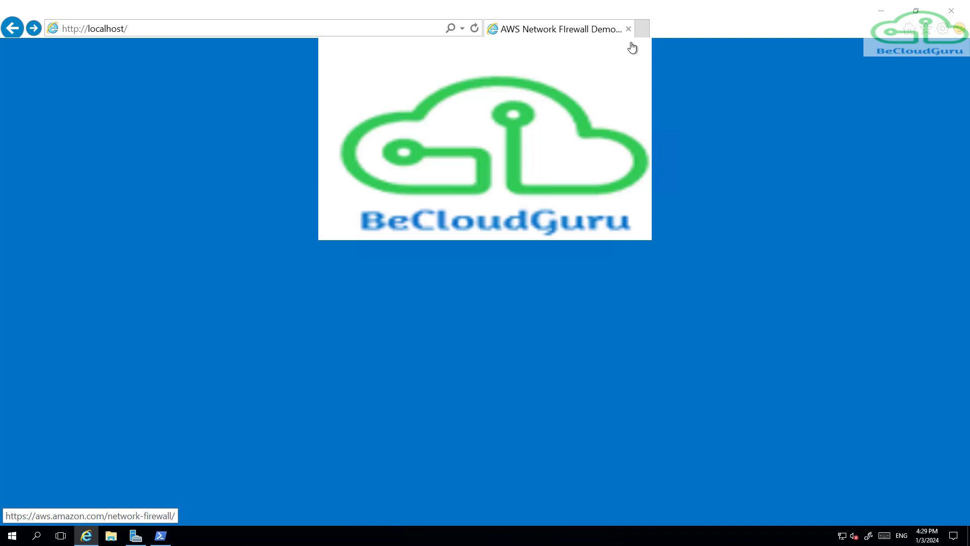
{"action": "left_click", "coordinate": [642, 28]}
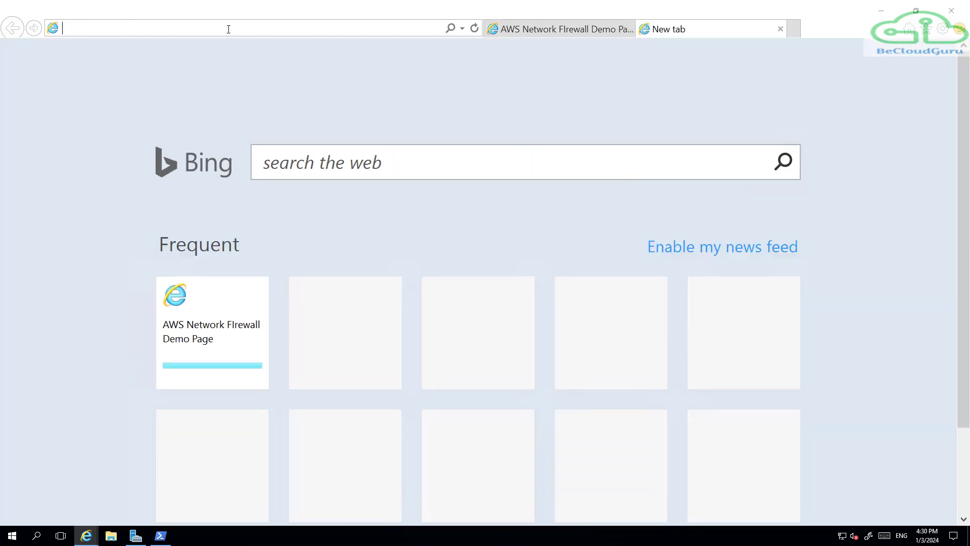
{"action": "type", "text": "aws.amazon.com/"}
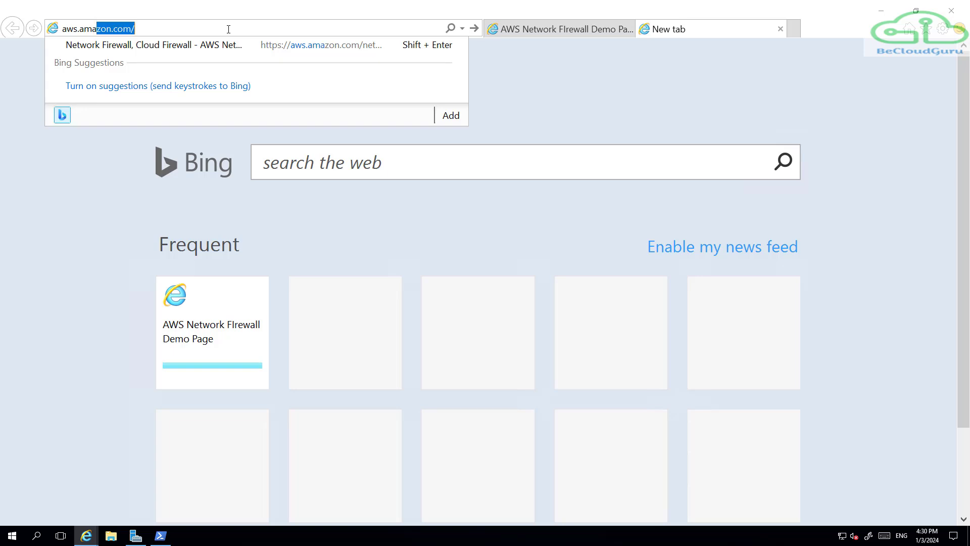
{"action": "key", "text": "Down"}
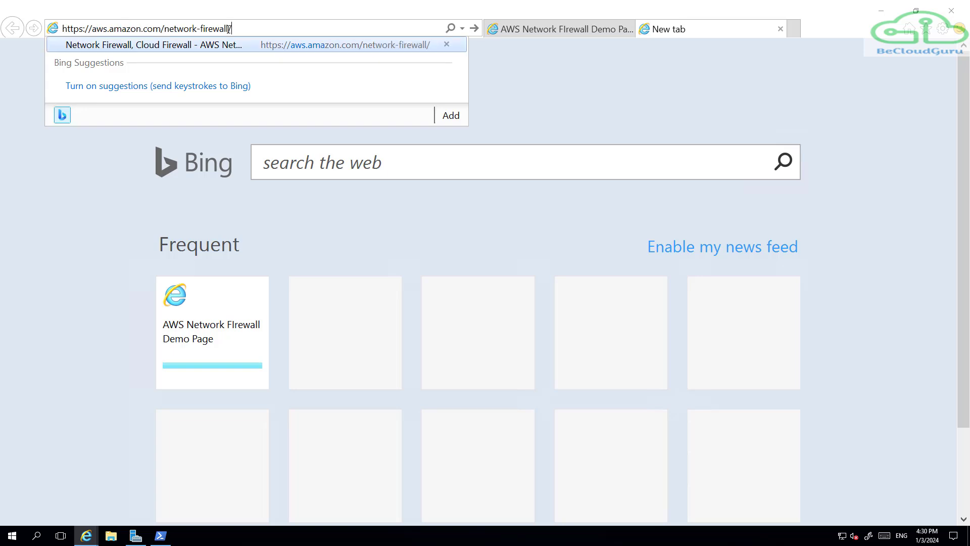
{"action": "key", "text": "BackSpace"}
{"action": "key", "text": "BackSpace"}
{"action": "key", "text": "BackSpace"}
{"action": "key", "text": "BackSpace"}
{"action": "key", "text": "BackSpace"}
{"action": "key", "text": "BackSpace"}
{"action": "key", "text": "BackSpace"}
{"action": "key", "text": "BackSpace"}
{"action": "key", "text": "BackSpace"}
{"action": "key", "text": "BackSpace"}
{"action": "key", "text": "BackSpace"}
{"action": "key", "text": "BackSpace"}
{"action": "key", "text": "BackSpace"}
{"action": "key", "text": "BackSpace"}
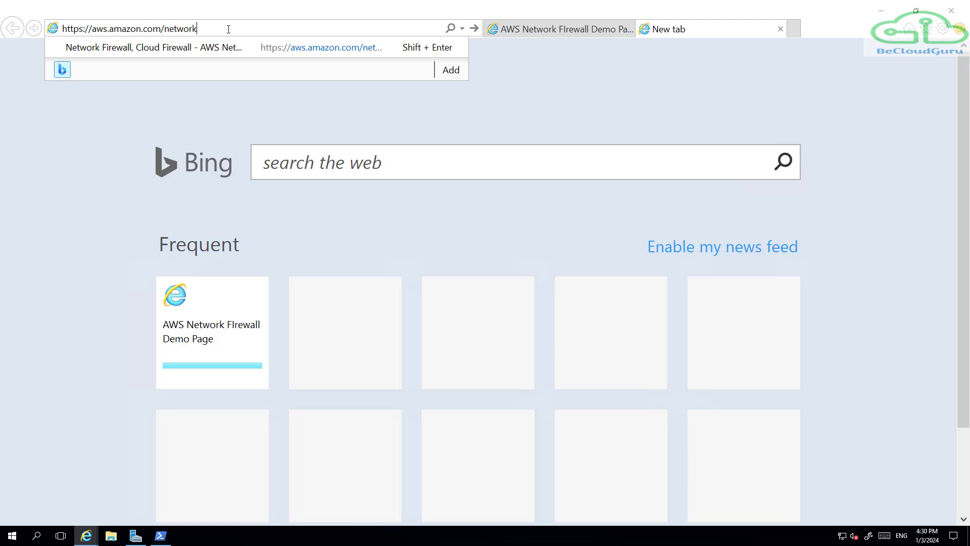
{"action": "key", "text": "BackSpace"}
{"action": "key", "text": "BackSpace"}
{"action": "key", "text": "BackSpace"}
{"action": "key", "text": "Return"}
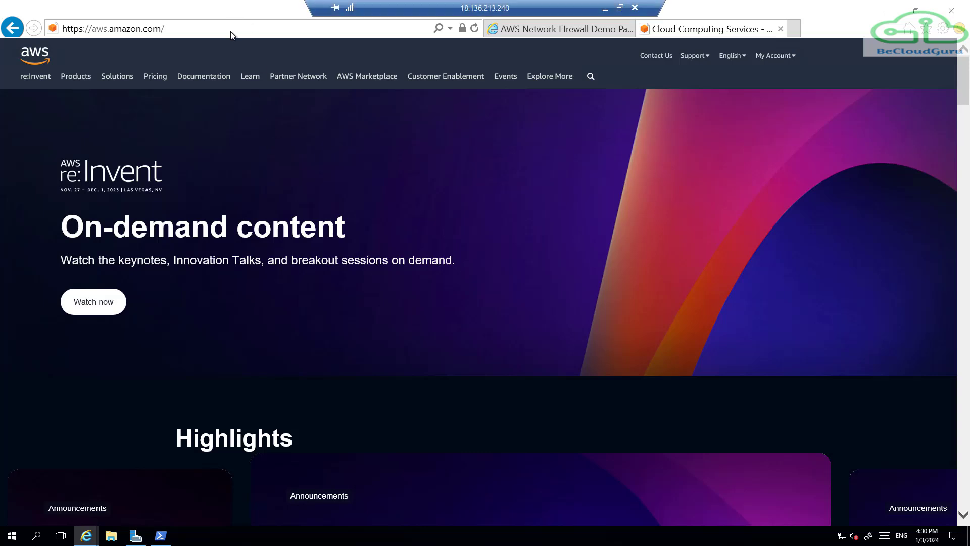
Load google.com in the same tab to check the instance's internet access
{"action": "left_click", "coordinate": [231, 34]}
{"action": "type", "text": "goo"}
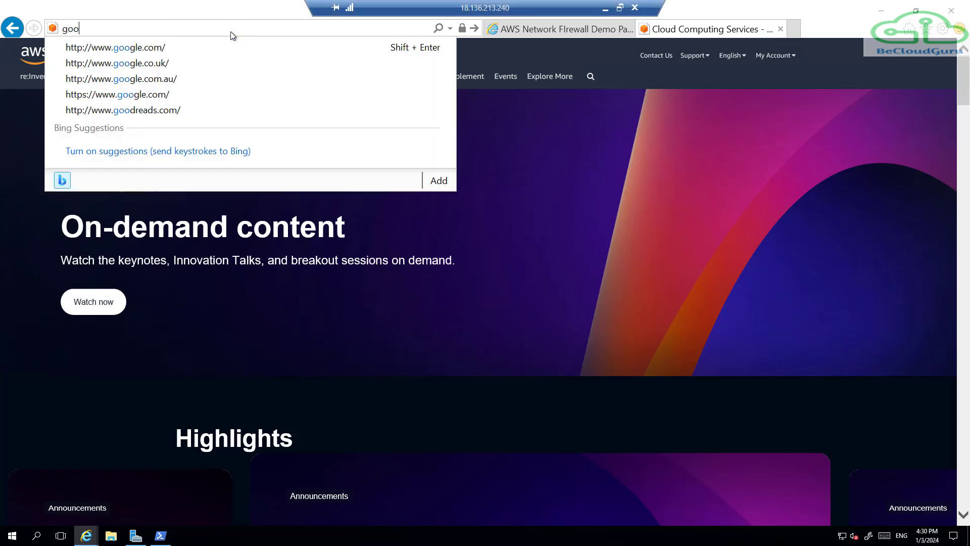
{"action": "type", "text": "gle.com"}
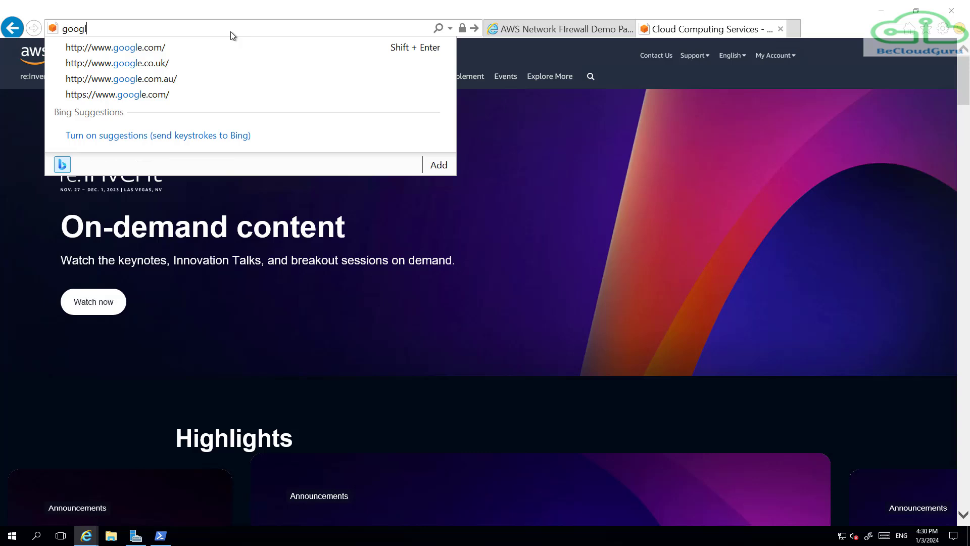
{"action": "key", "text": "Return"}
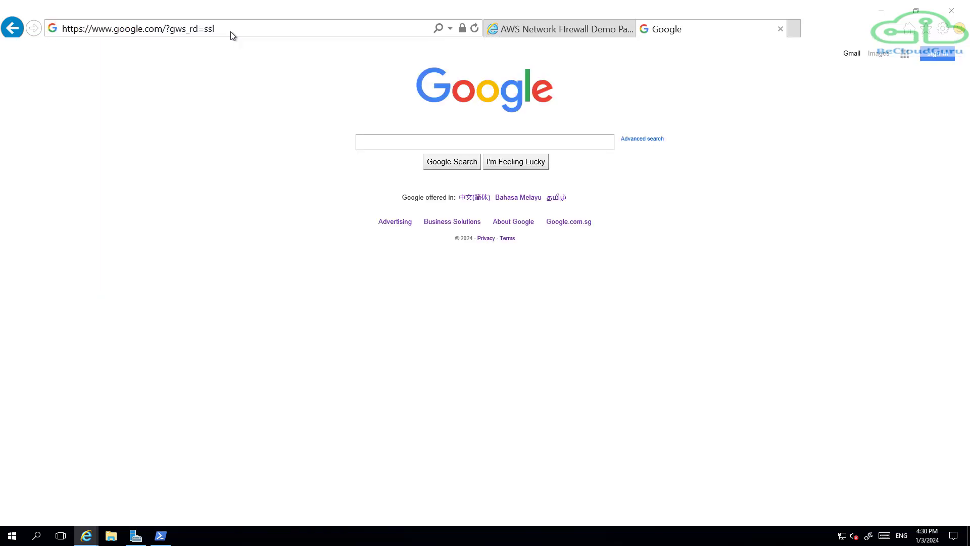
Test the instance's outbound browsing by visiting msn.com and bookings.com
{"action": "type", "text": "ms"}
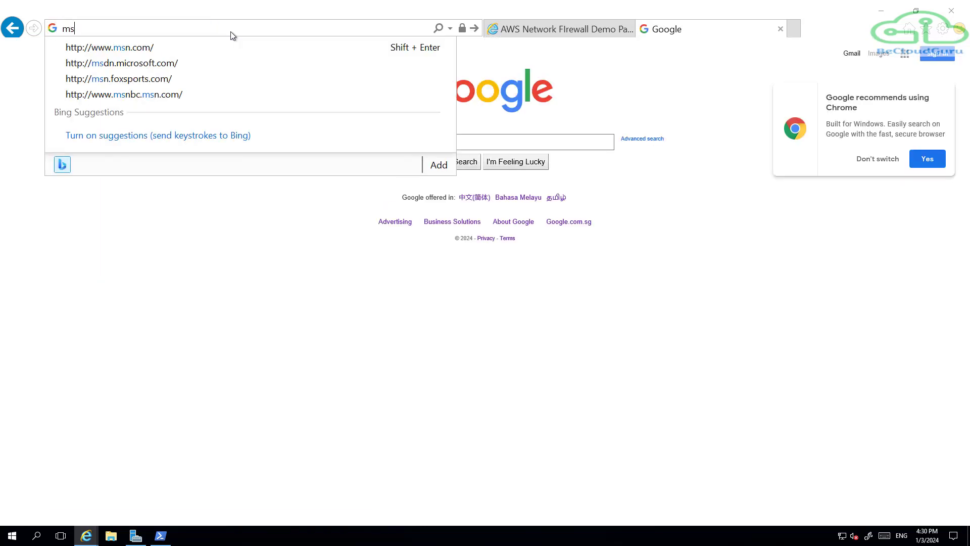
{"action": "type", "text": "n.com"}
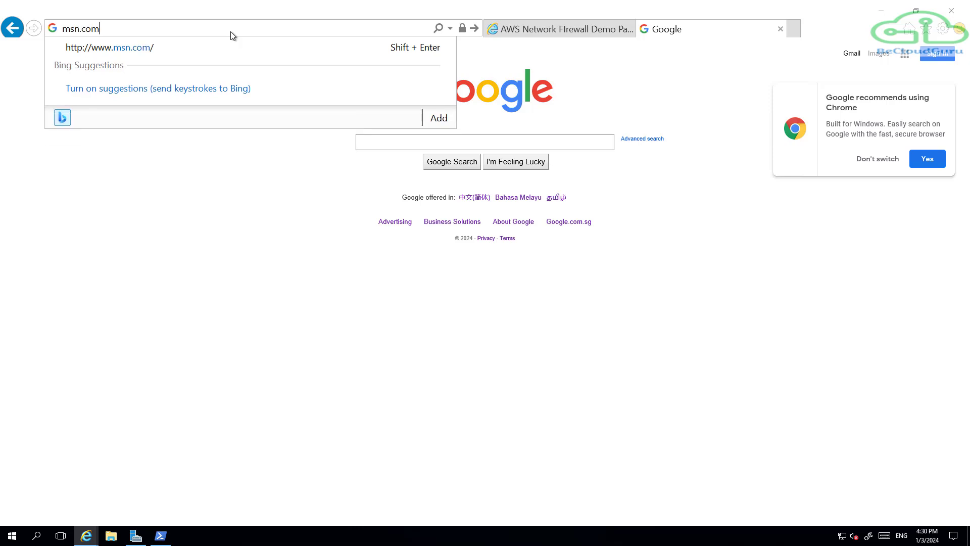
{"action": "key", "text": "Return"}
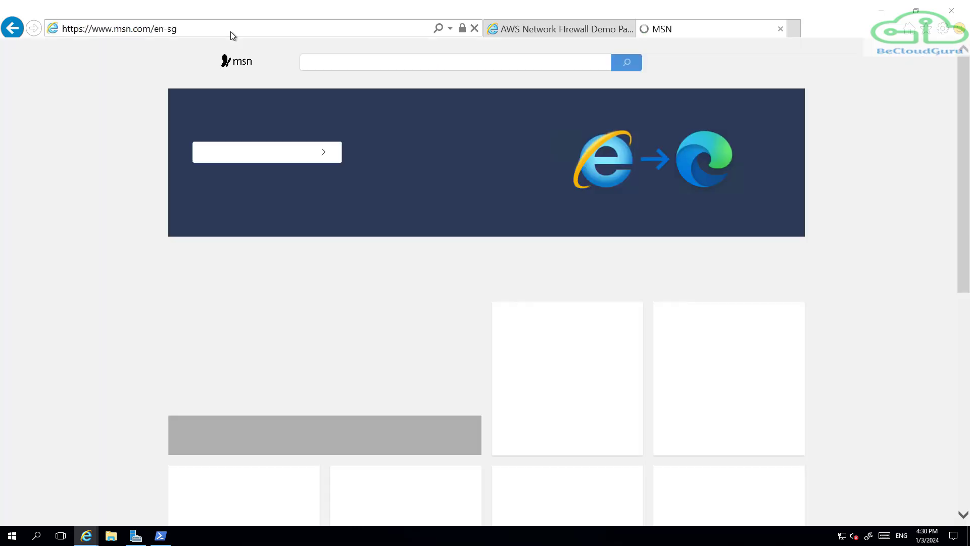
{"action": "type", "text": "bookings.c"}
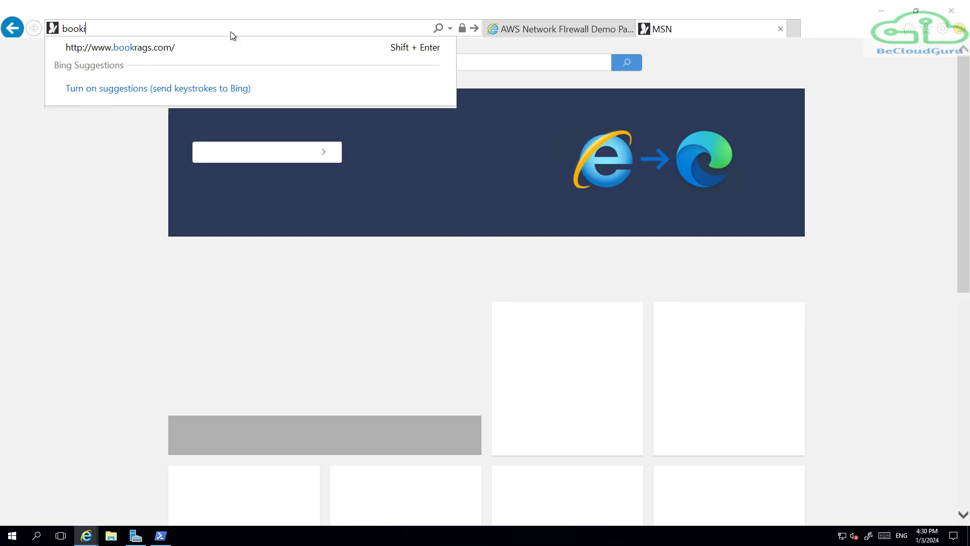
{"action": "type", "text": "om"}
{"action": "key", "text": "Return"}
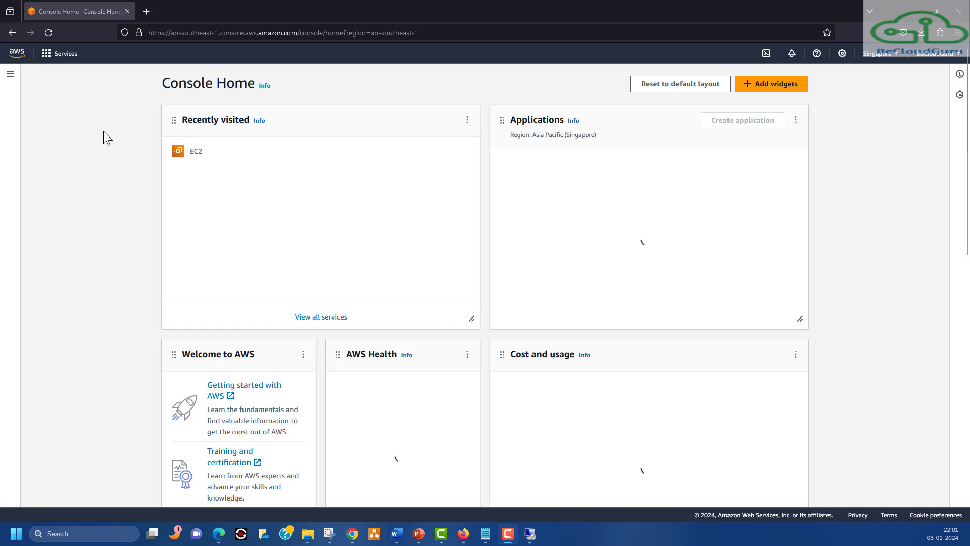
In the AWS console, find the VPC service and open its list of subnets
{"action": "left_click", "coordinate": [11, 76]}
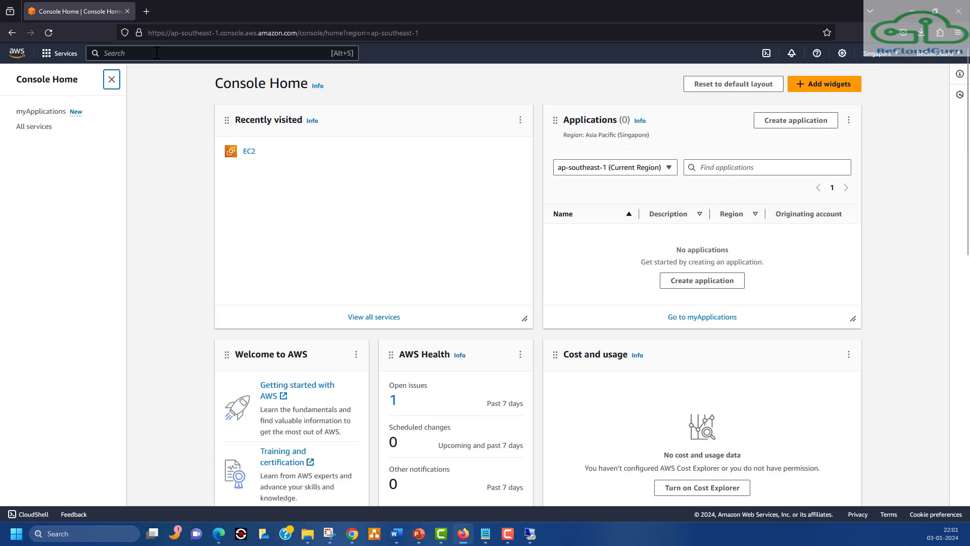
{"action": "left_click", "coordinate": [111, 79]}
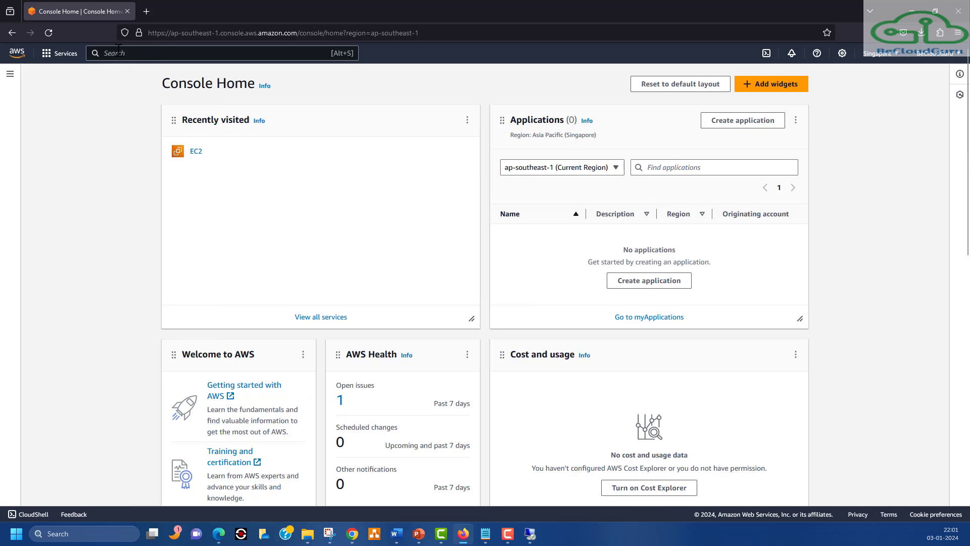
{"action": "left_click", "coordinate": [119, 52]}
{"action": "type", "text": "vpc"}
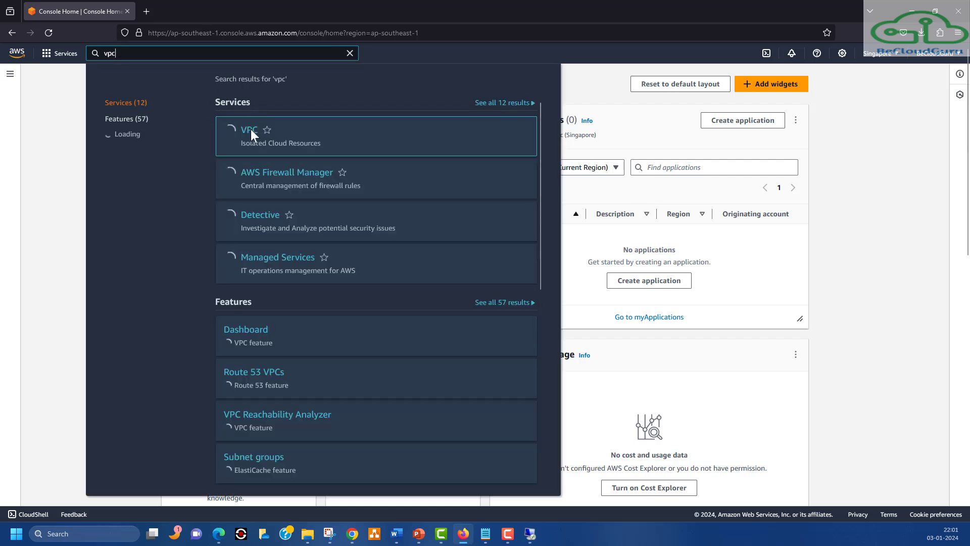
{"action": "left_click", "coordinate": [249, 132]}
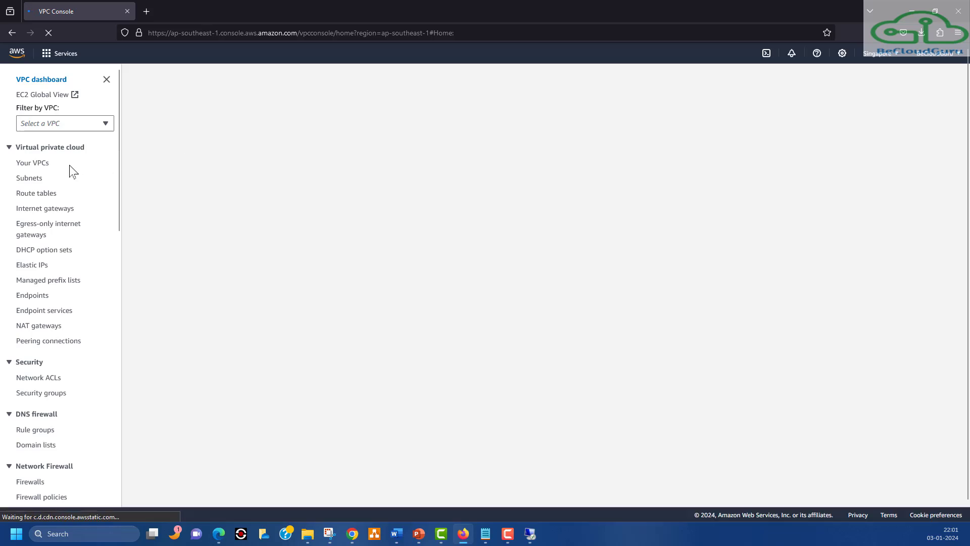
{"action": "left_click", "coordinate": [31, 181]}
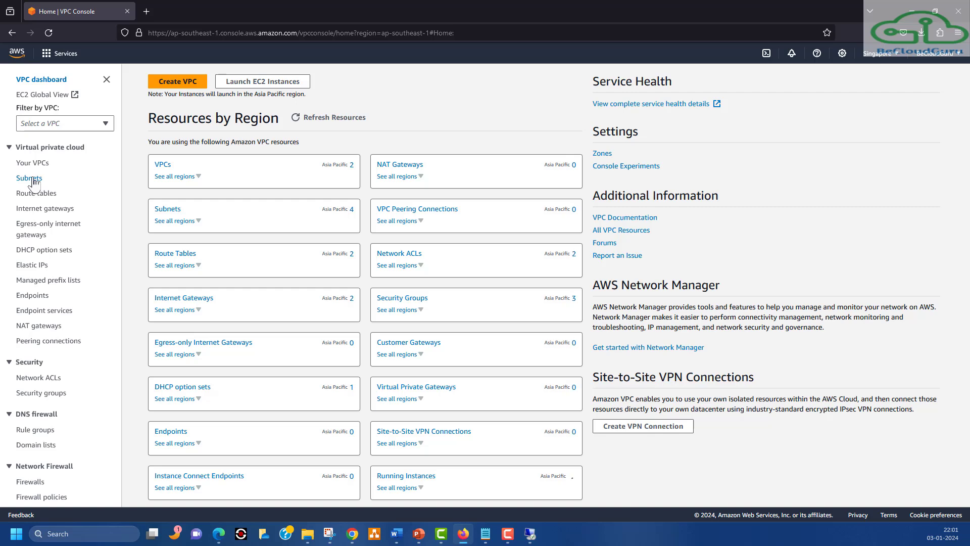
{"action": "left_click", "coordinate": [29, 179]}
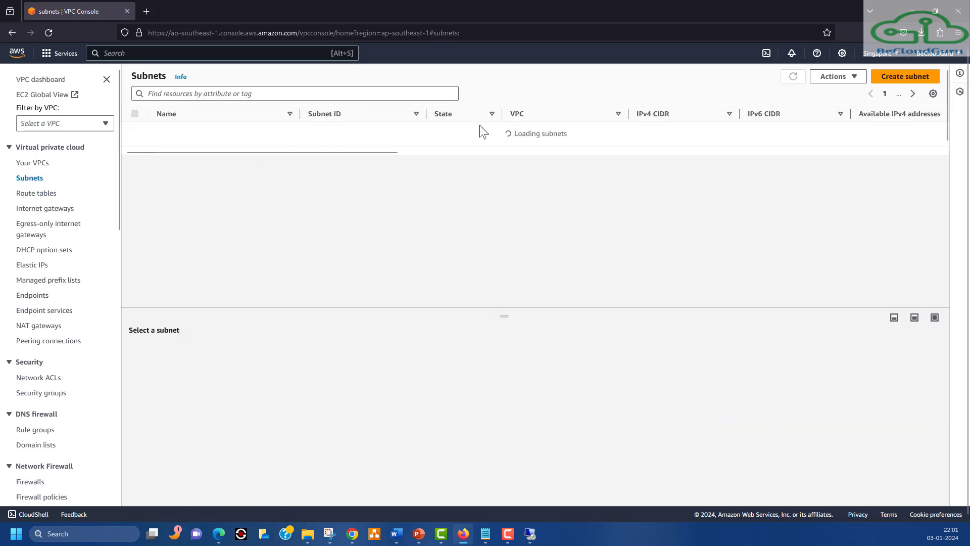
Start a new subnet in Firewall-Lab-VPC and name it Firewall-Subnet
{"action": "left_click", "coordinate": [908, 78]}
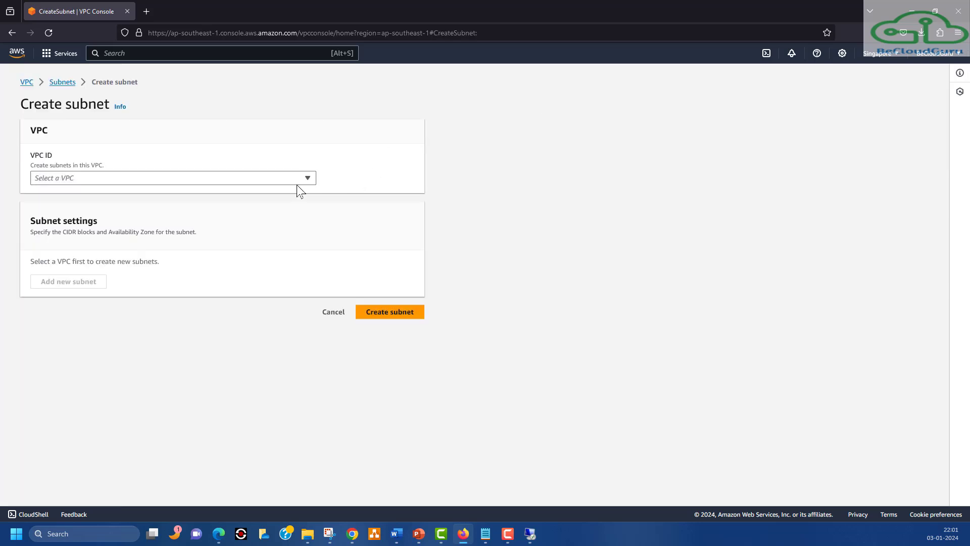
{"action": "left_click", "coordinate": [237, 178]}
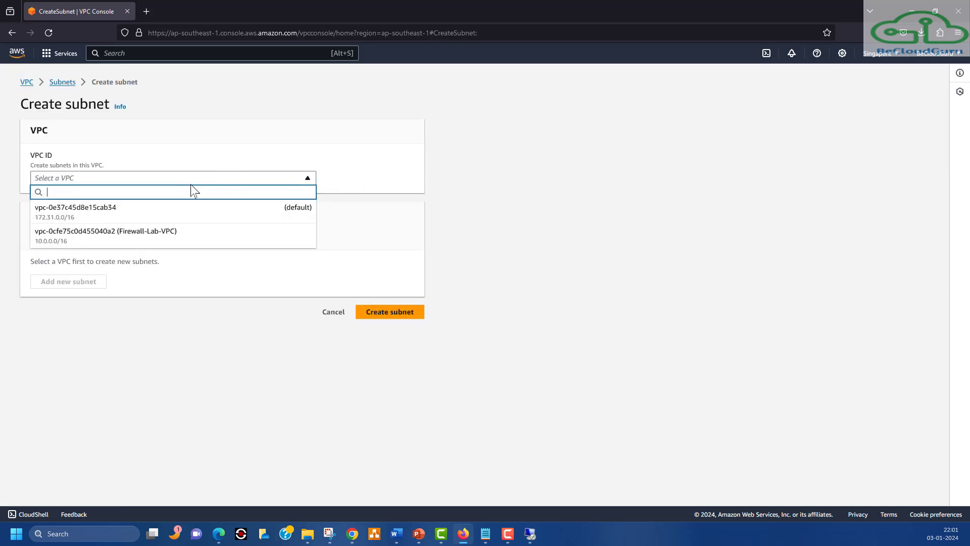
{"action": "left_click", "coordinate": [180, 234]}
{"action": "left_click", "coordinate": [123, 358]}
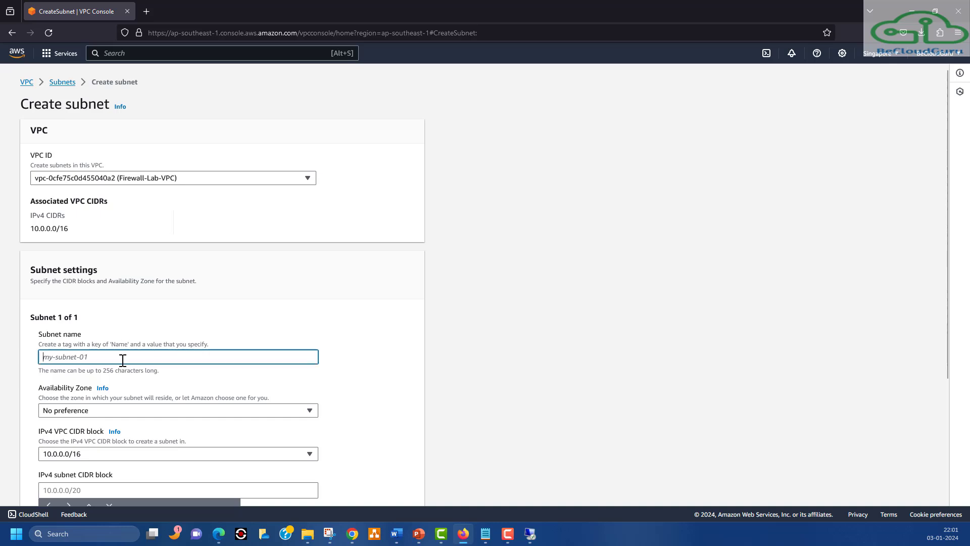
{"action": "type", "text": "Firewall-Subnet"}
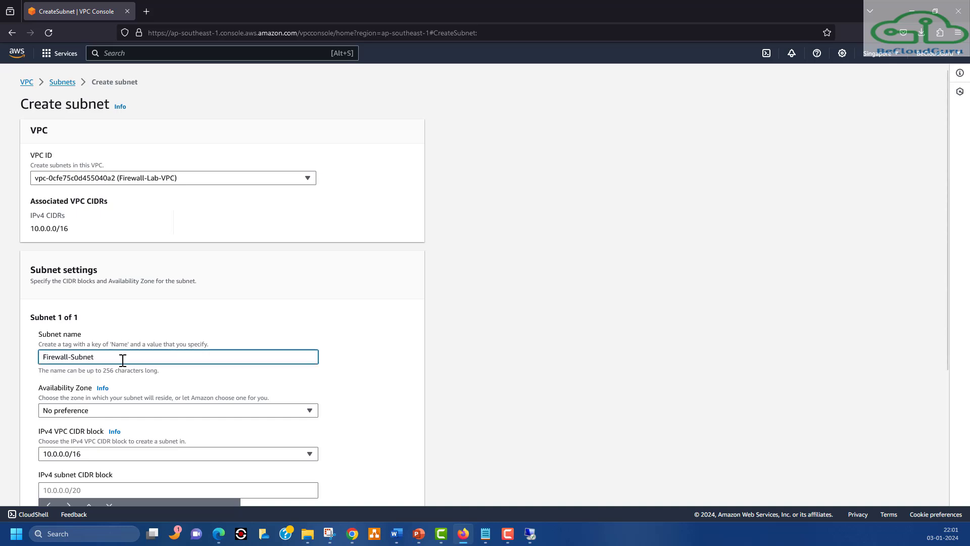
Place Firewall-Subnet in availability zone ap-southeast-1a and set its IPv4 subnet CIDR block to 10.0.4.0/28
{"action": "left_click", "coordinate": [102, 411]}
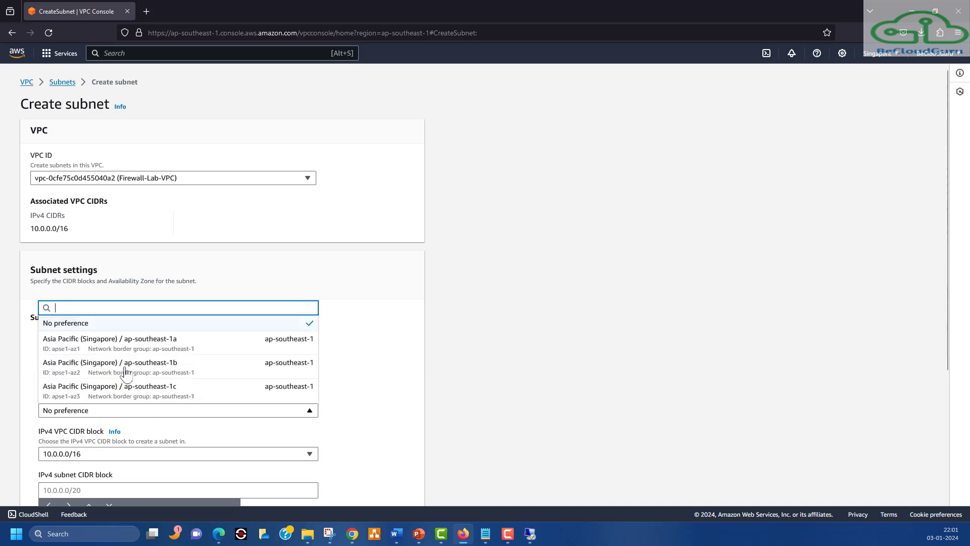
{"action": "left_click", "coordinate": [133, 347]}
{"action": "scroll", "coordinate": [133, 349], "scroll_direction": "down", "scroll_amount": 2}
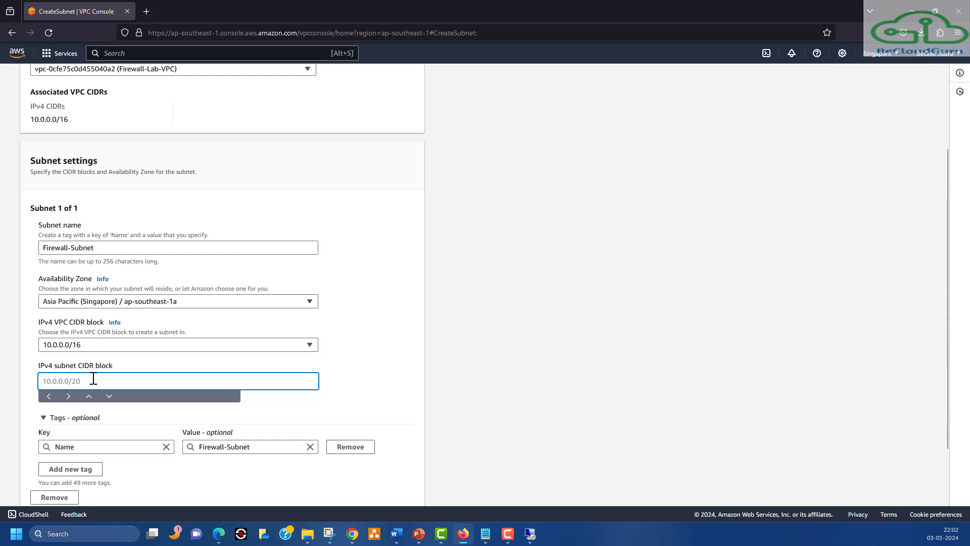
{"action": "type", "text": "10.0.4.0"}
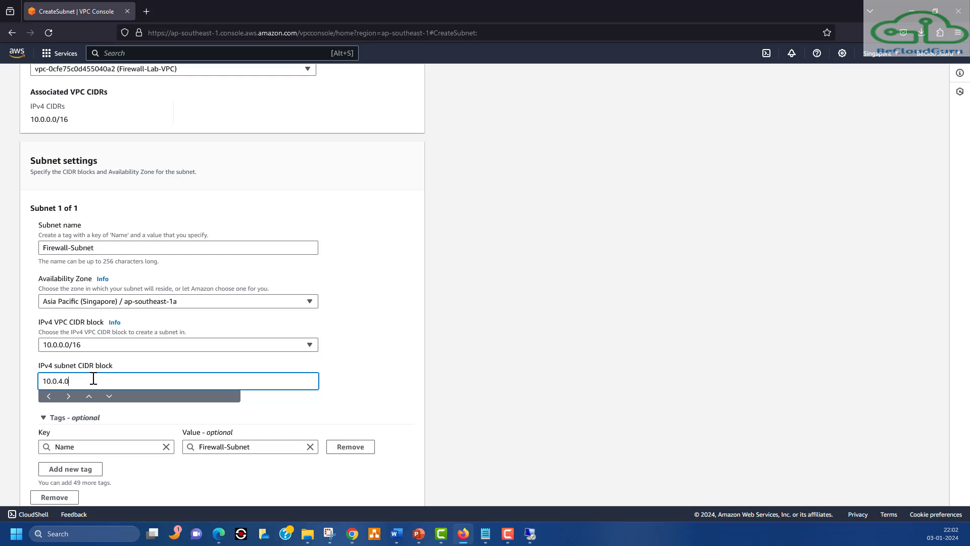
{"action": "type", "text": "/28"}
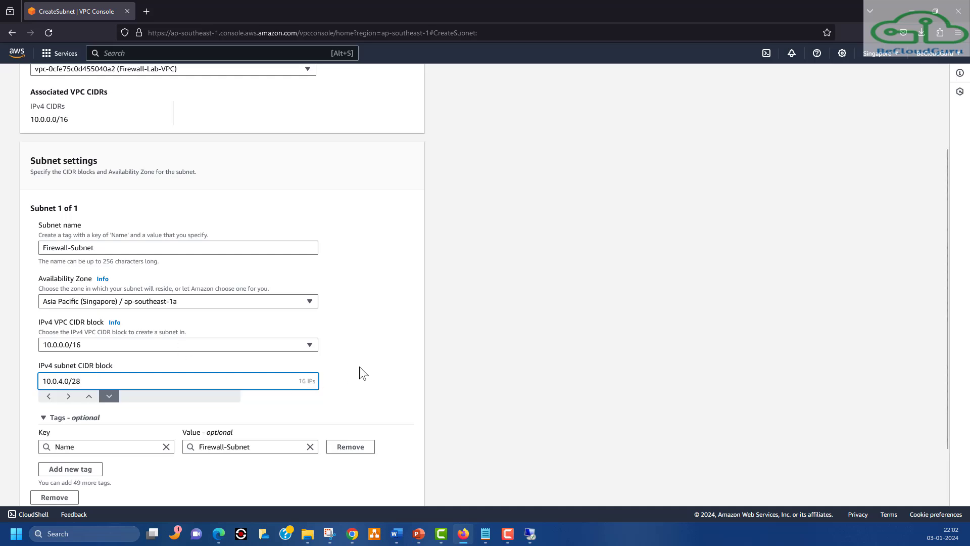
{"action": "scroll", "coordinate": [359, 373], "scroll_direction": "down", "scroll_amount": 2}
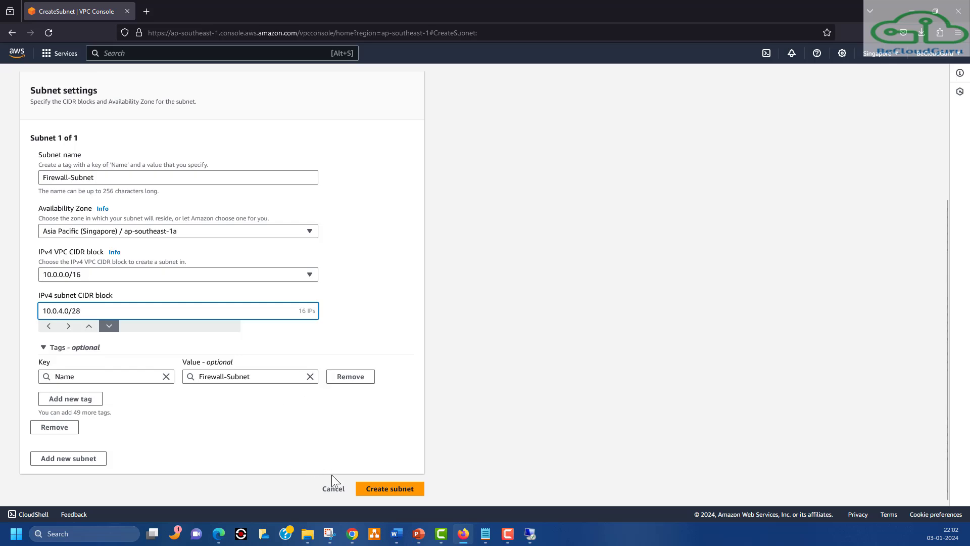
Create Firewall-Subnet with the entered settings and open the Network Firewall rule groups
{"action": "left_click", "coordinate": [370, 494]}
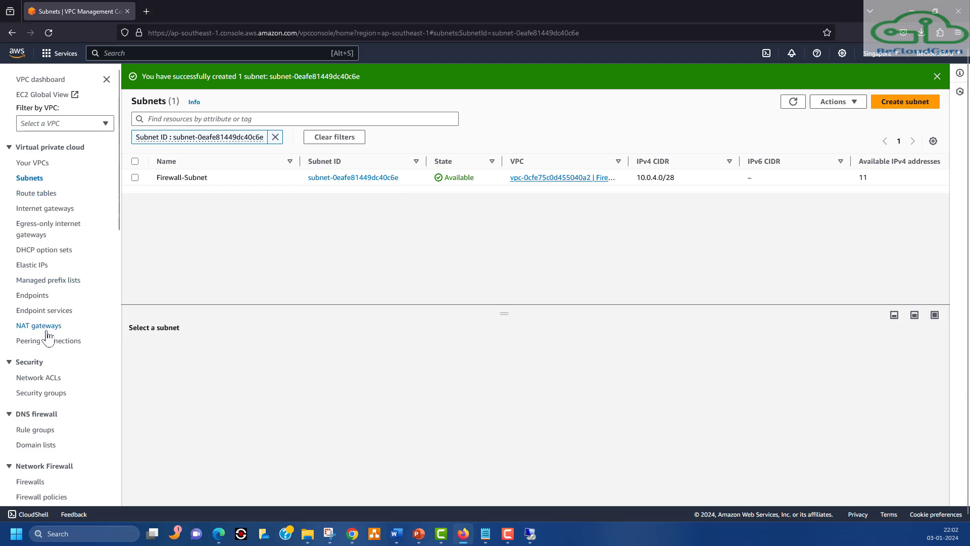
{"action": "scroll", "coordinate": [48, 337], "scroll_direction": "down", "scroll_amount": 2}
{"action": "scroll", "coordinate": [48, 338], "scroll_direction": "down", "scroll_amount": 1}
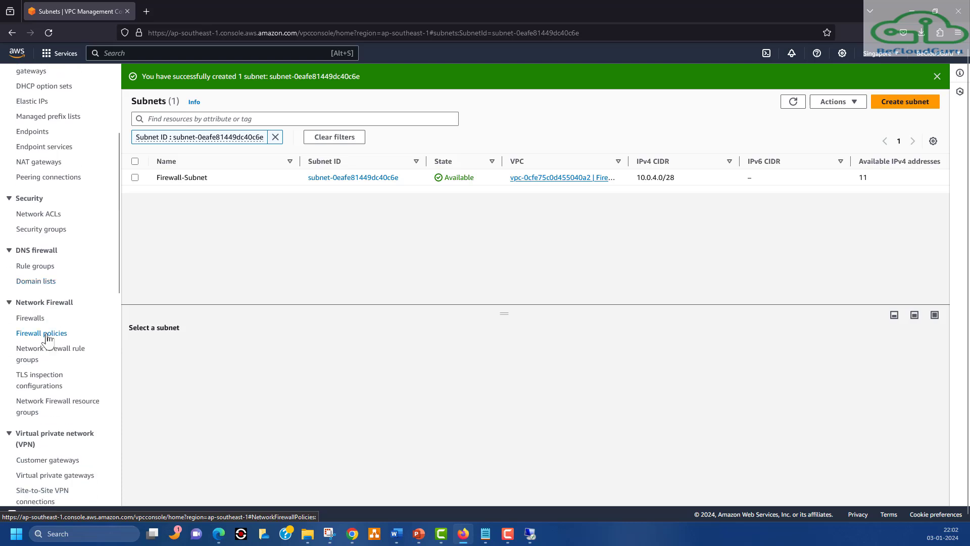
{"action": "scroll", "coordinate": [48, 338], "scroll_direction": "down", "scroll_amount": 2}
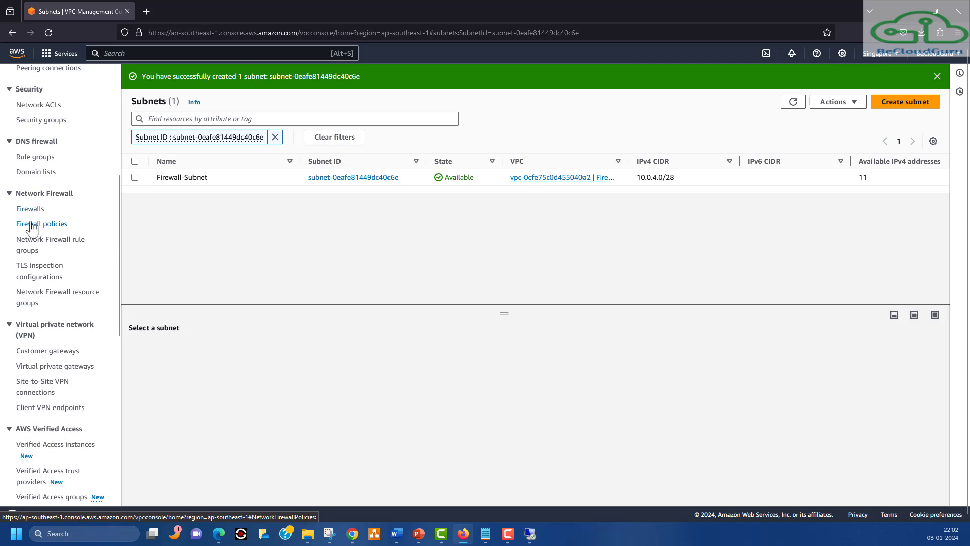
{"action": "left_click", "coordinate": [60, 246]}
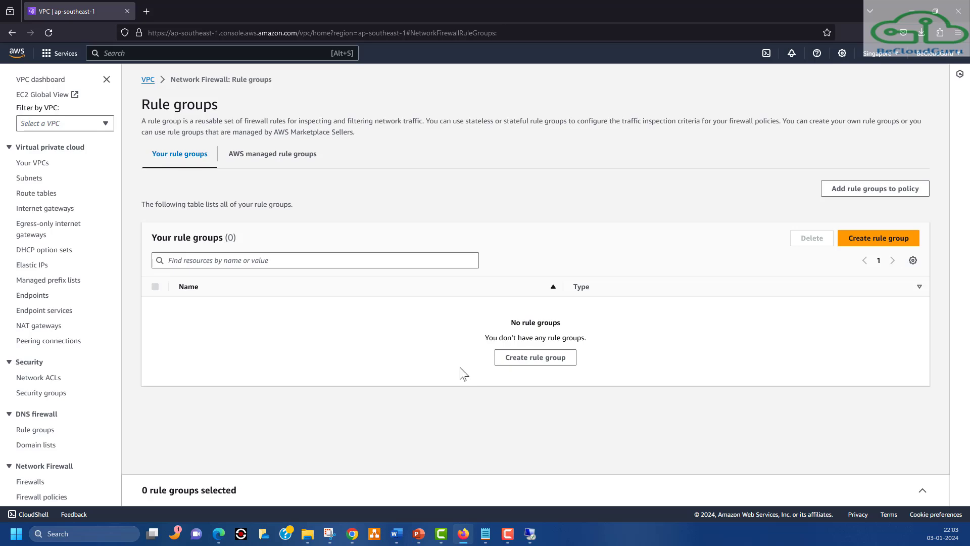
Review the AWS managed domain and IP rule groups and threat signature rule groups, and return to your own rule groups
{"action": "left_click", "coordinate": [288, 161]}
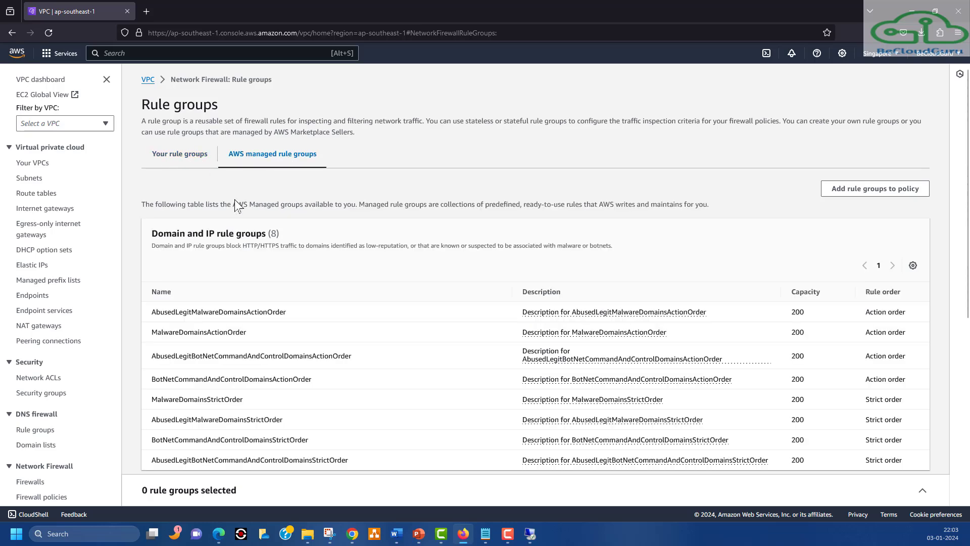
{"action": "scroll", "coordinate": [311, 268], "scroll_direction": "down", "scroll_amount": 2}
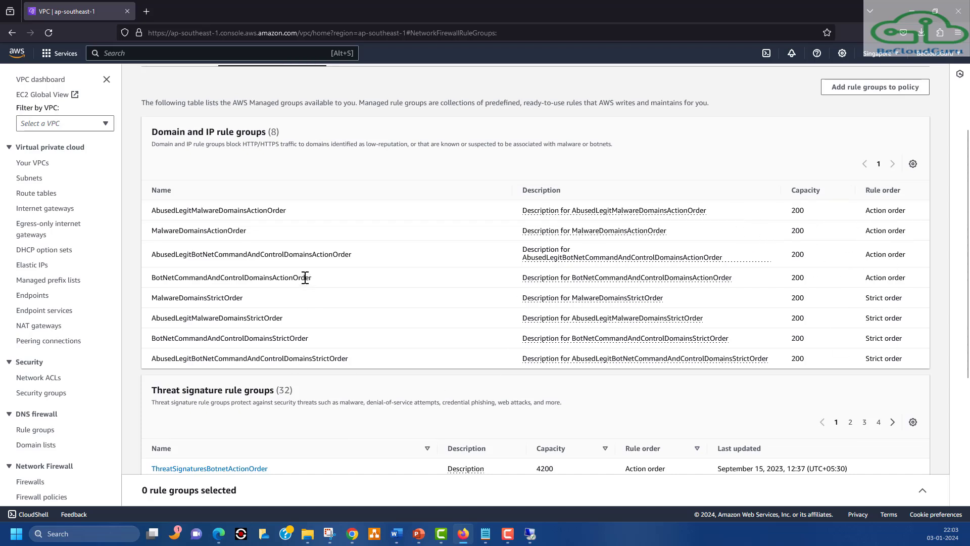
{"action": "scroll", "coordinate": [305, 277], "scroll_direction": "up", "scroll_amount": 3}
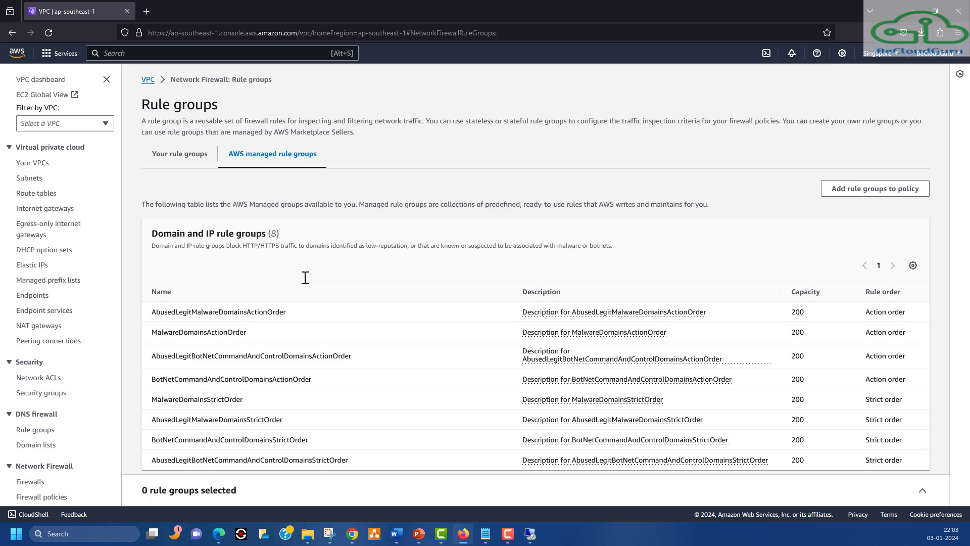
{"action": "scroll", "coordinate": [305, 277], "scroll_direction": "down", "scroll_amount": 5}
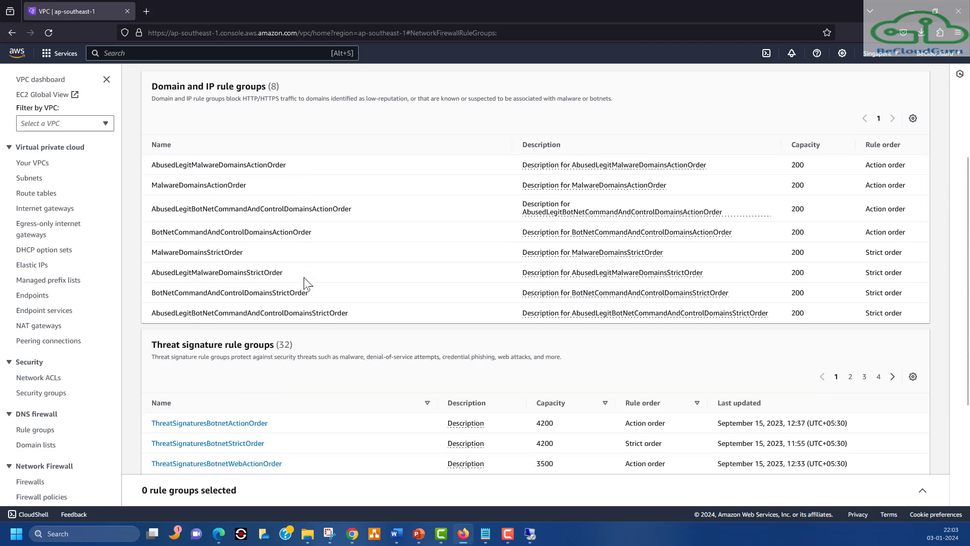
{"action": "scroll", "coordinate": [305, 283], "scroll_direction": "up", "scroll_amount": 5}
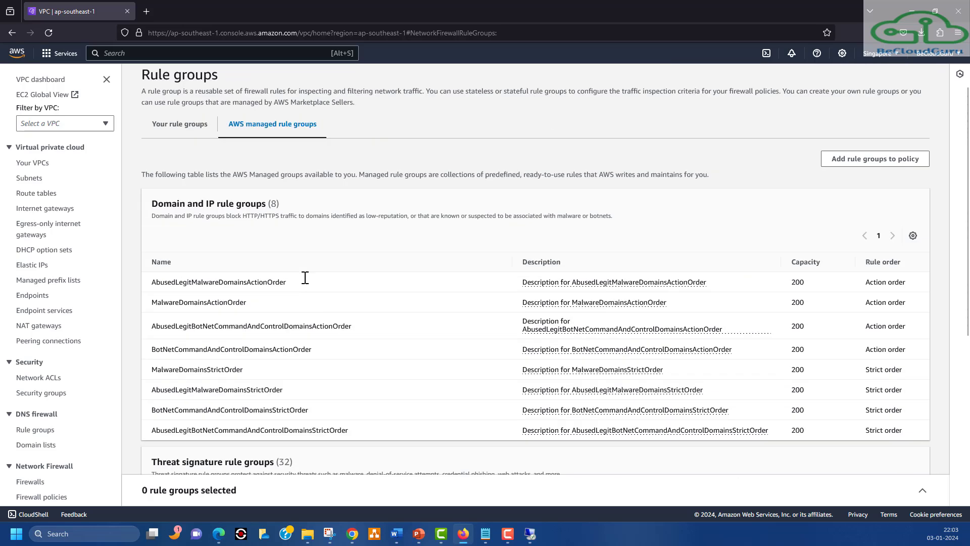
{"action": "left_click", "coordinate": [181, 167]}
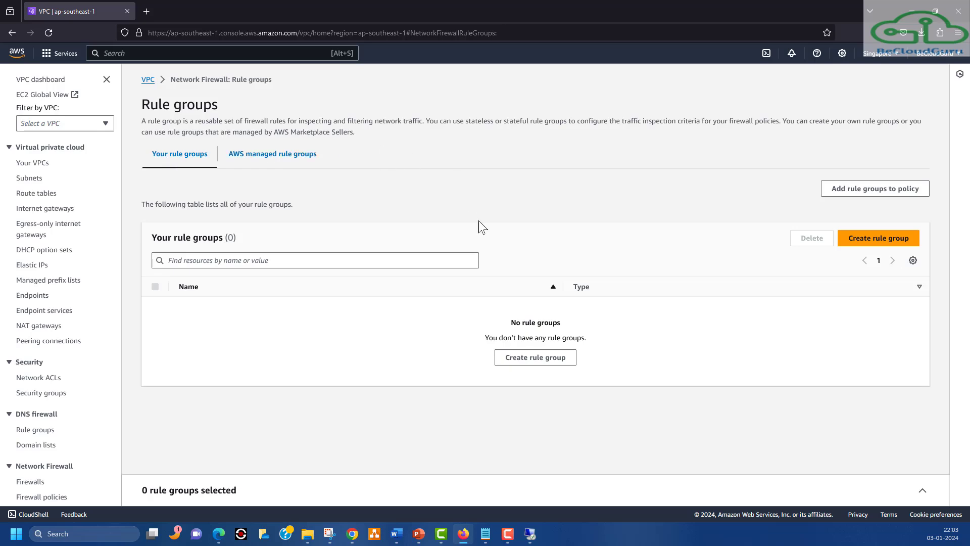
Start a stateful rule group in Domain list format with Action order as the rule evaluation order
{"action": "left_click", "coordinate": [530, 363]}
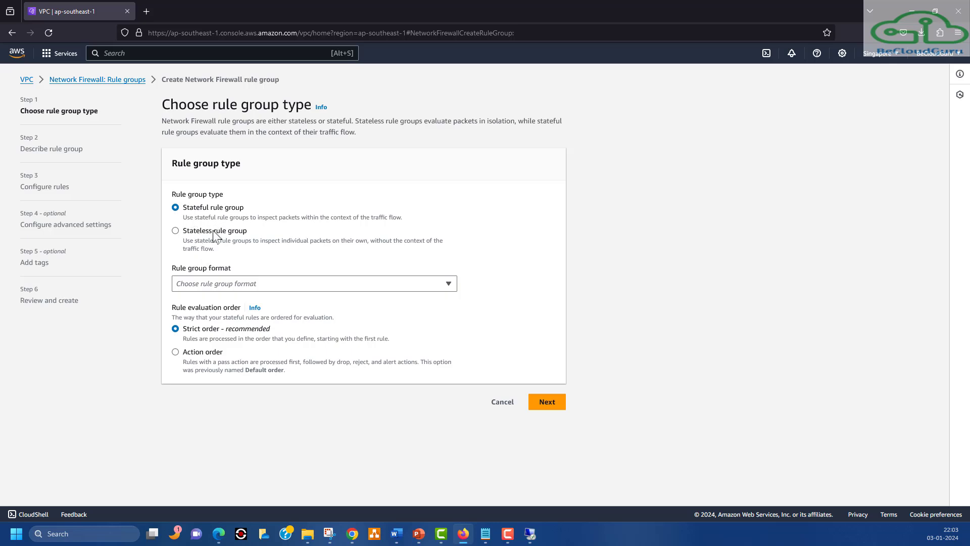
{"action": "left_click", "coordinate": [225, 286]}
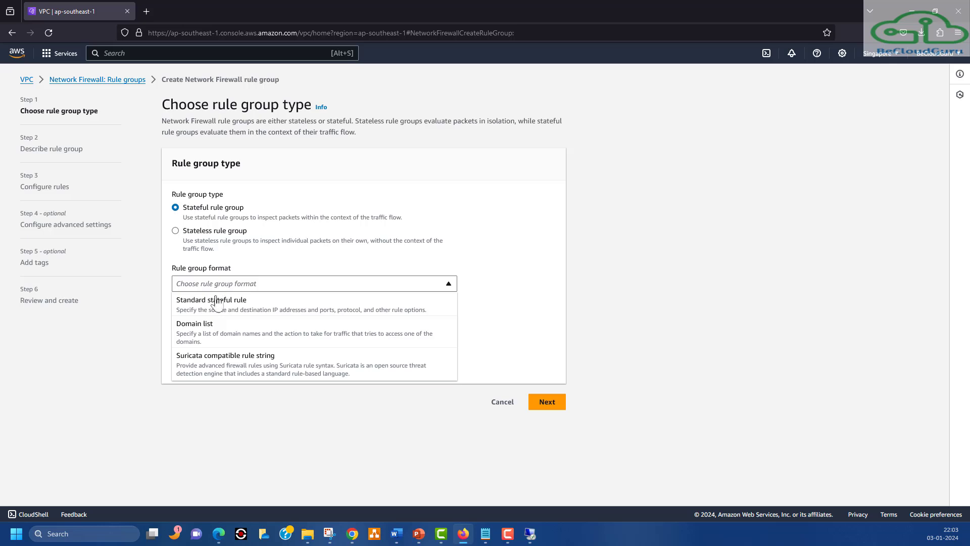
{"action": "left_click", "coordinate": [209, 332]}
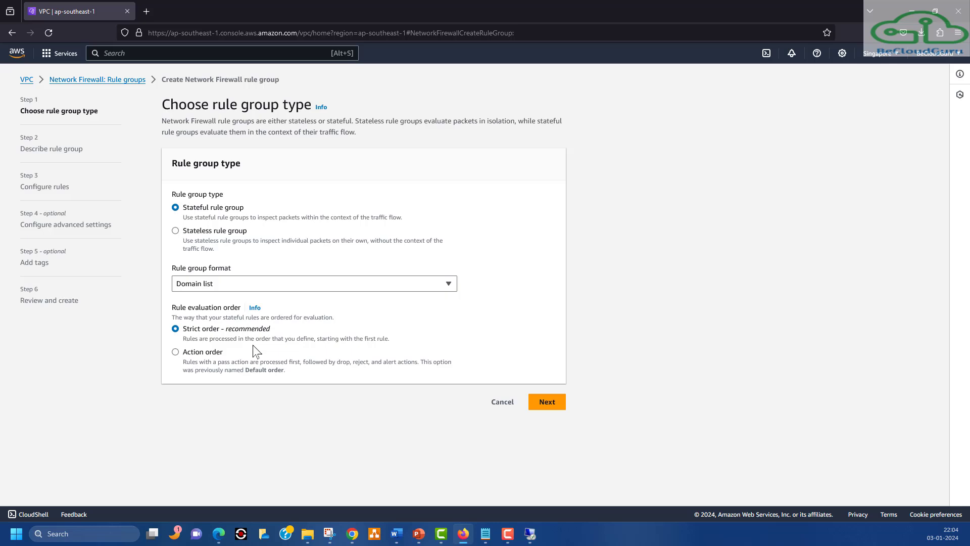
{"action": "left_click", "coordinate": [195, 355]}
{"action": "left_click", "coordinate": [546, 402]}
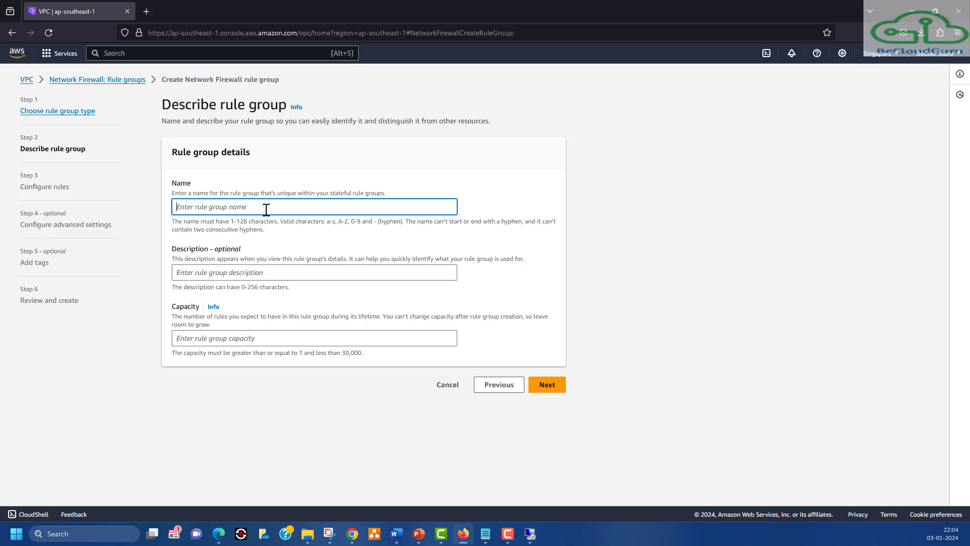
Name the rule group Statefull-DL-RG01 and reuse the same text as its description
{"action": "type", "text": "Statefull"}
{"action": "type", "text": "-S"}
{"action": "key", "text": "BackSpace"}
{"action": "key", "text": "BackSpace"}
{"action": "type", "text": "DL-RG01"}
{"action": "key", "text": "ctrl+a"}
{"action": "key", "text": "ctrl+c"}
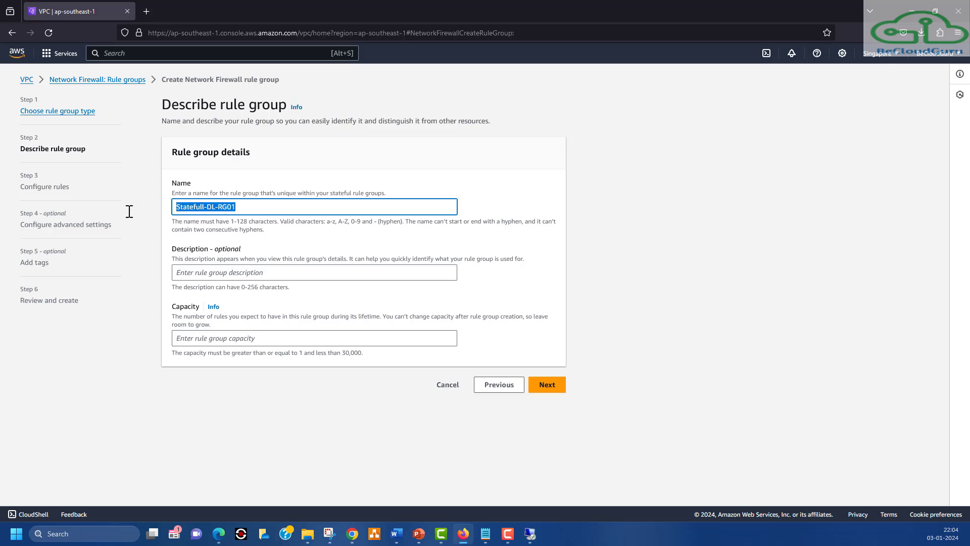
{"action": "left_click", "coordinate": [177, 272]}
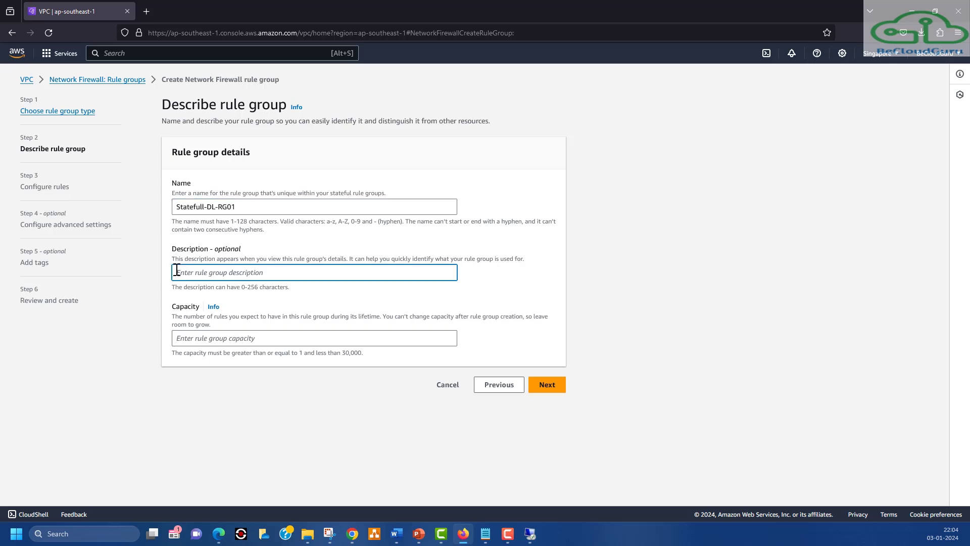
{"action": "key", "text": "ctrl+v"}
Set the rule group's capacity to 1000 and continue to its rule configuration
{"action": "left_click", "coordinate": [200, 337]}
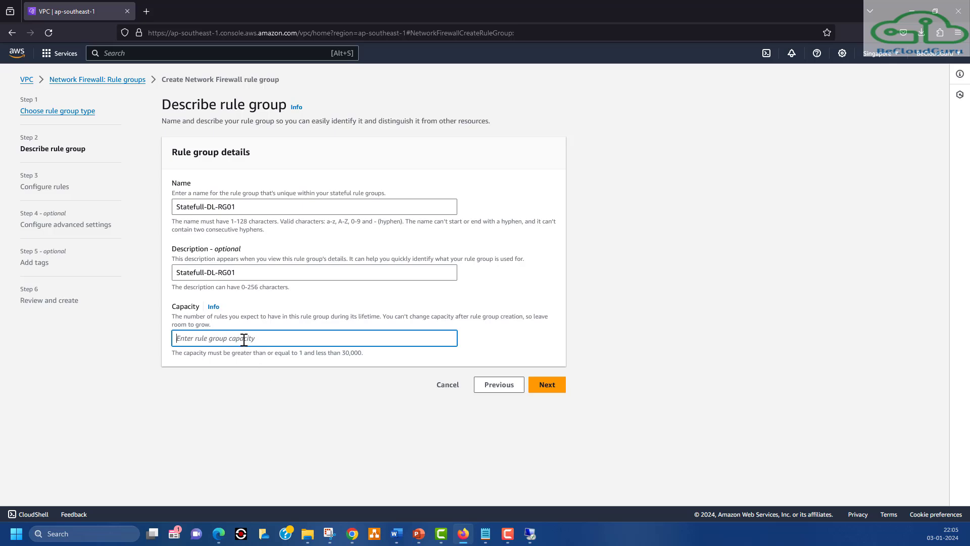
{"action": "type", "text": "1"}
{"action": "type", "text": "000"}
{"action": "left_click", "coordinate": [546, 384]}
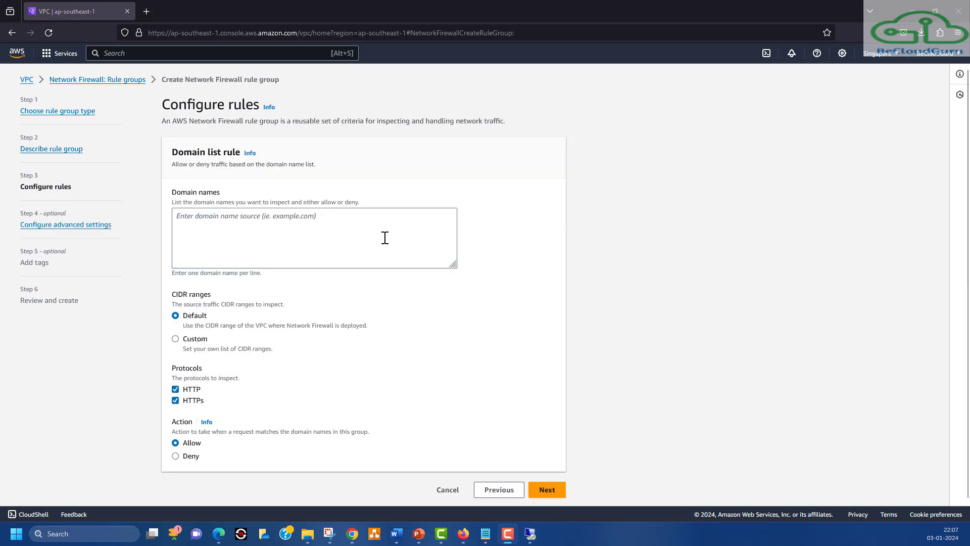
{"action": "left_click", "coordinate": [348, 226]}
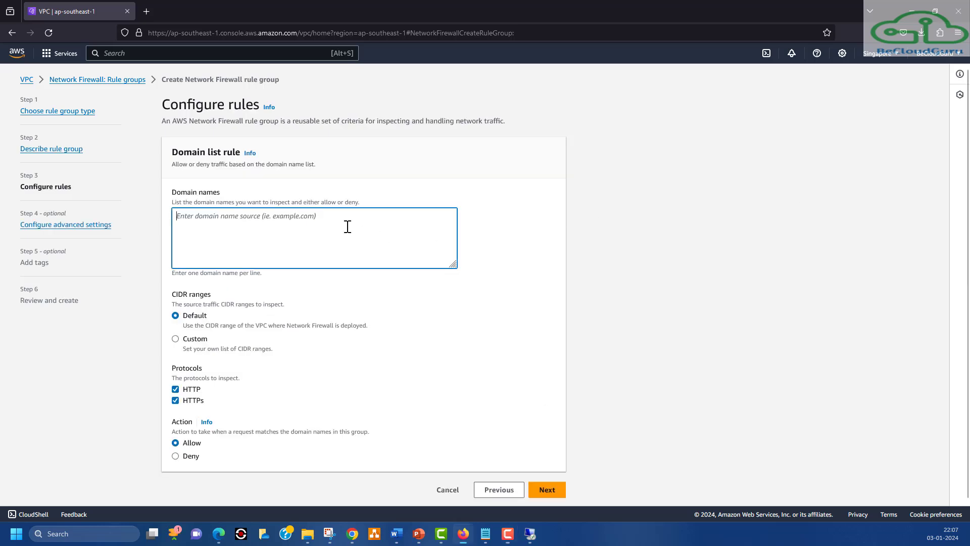
{"action": "type", "text": "www"}
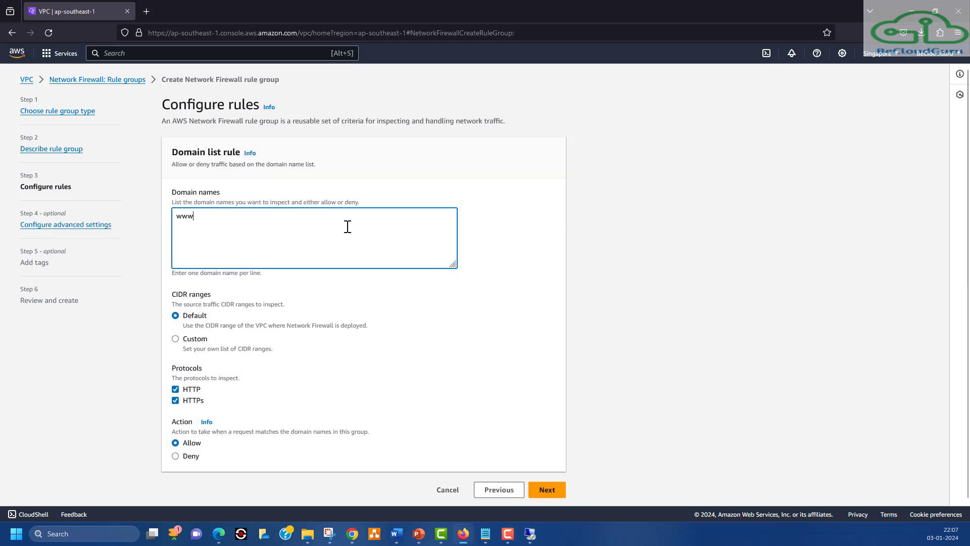
{"action": "type", "text": ".googl"}
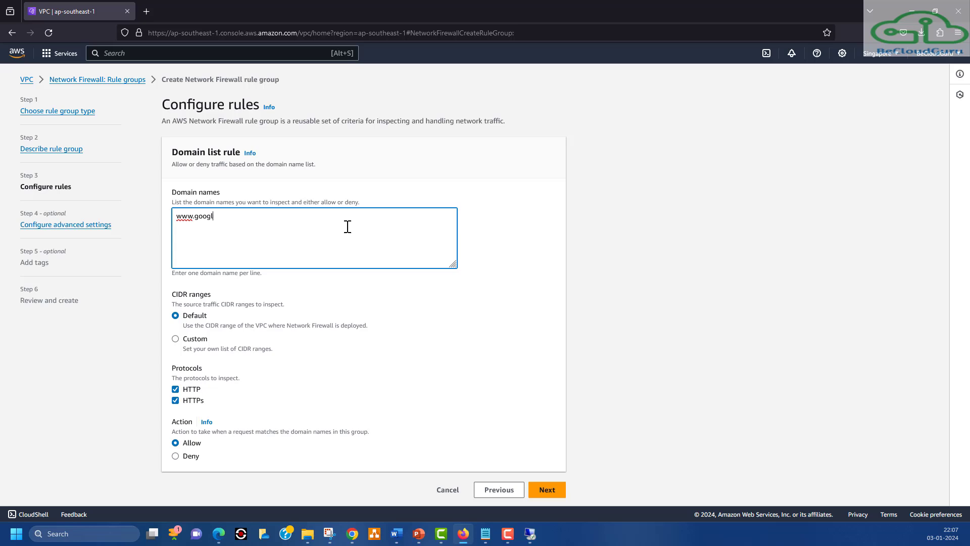
{"action": "type", "text": "e.om"}
{"action": "key", "text": "BackSpace"}
{"action": "key", "text": "BackSpace"}
{"action": "type", "text": "com"}
{"action": "key", "text": "Return"}
{"action": "type", "text": "www.amazon.com"}
{"action": "key", "text": "Return"}
{"action": "type", "text": "www.msn.com"}
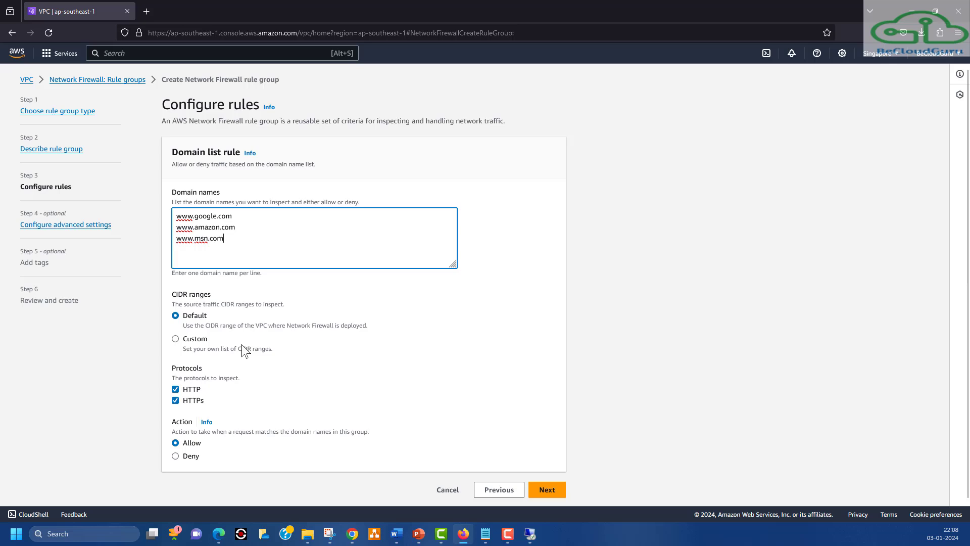
Use the Default CIDR range and the Allow action for the domain list, and continue to the advanced settings
{"action": "left_click", "coordinate": [175, 338]}
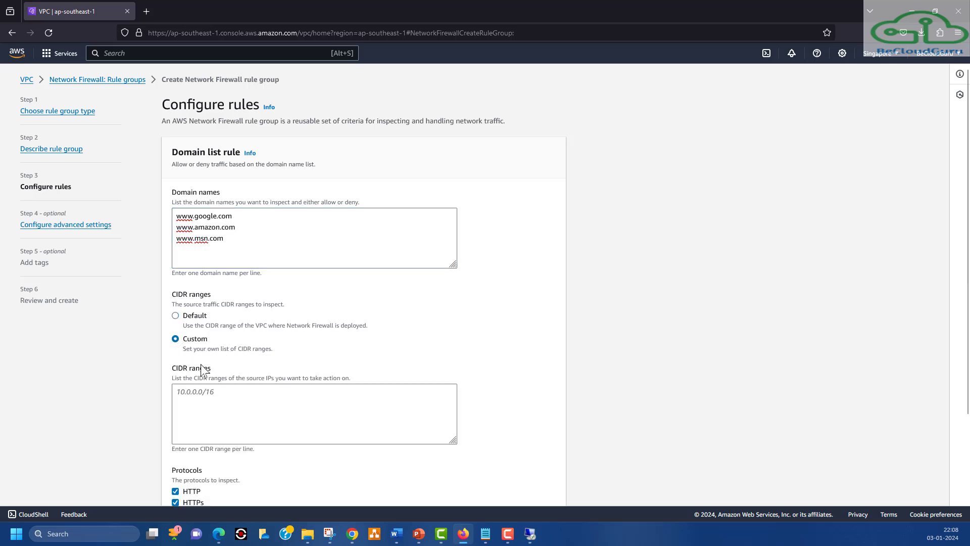
{"action": "left_click", "coordinate": [184, 319]}
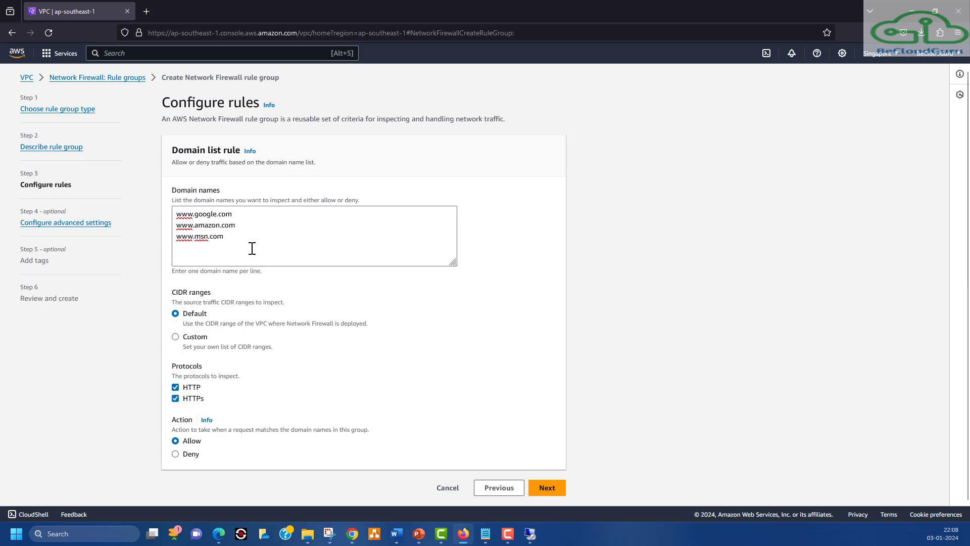
{"action": "left_click", "coordinate": [177, 457]}
{"action": "left_click", "coordinate": [183, 442]}
{"action": "left_click", "coordinate": [553, 486]}
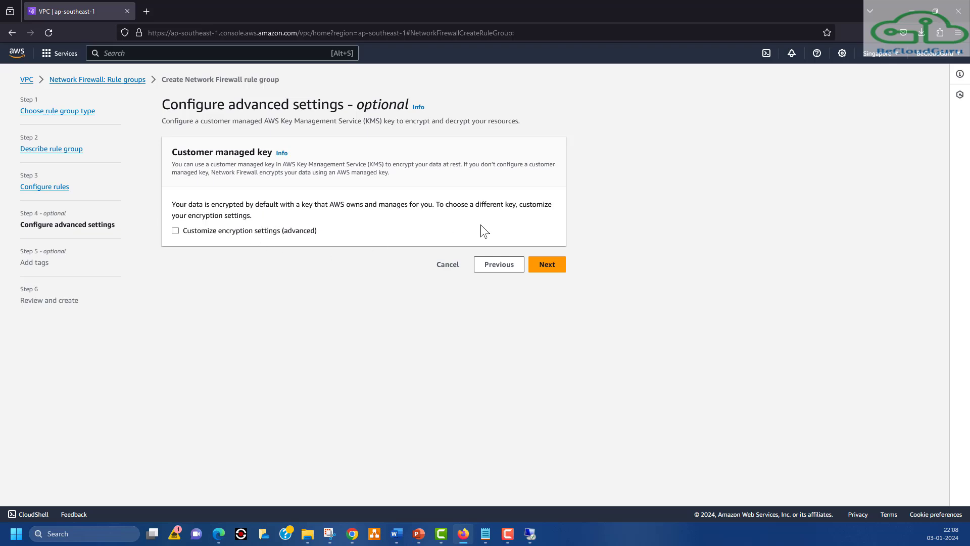
Accept the default encryption without tags and create the rule group Statefull-DL-RG01
{"action": "left_click", "coordinate": [546, 268]}
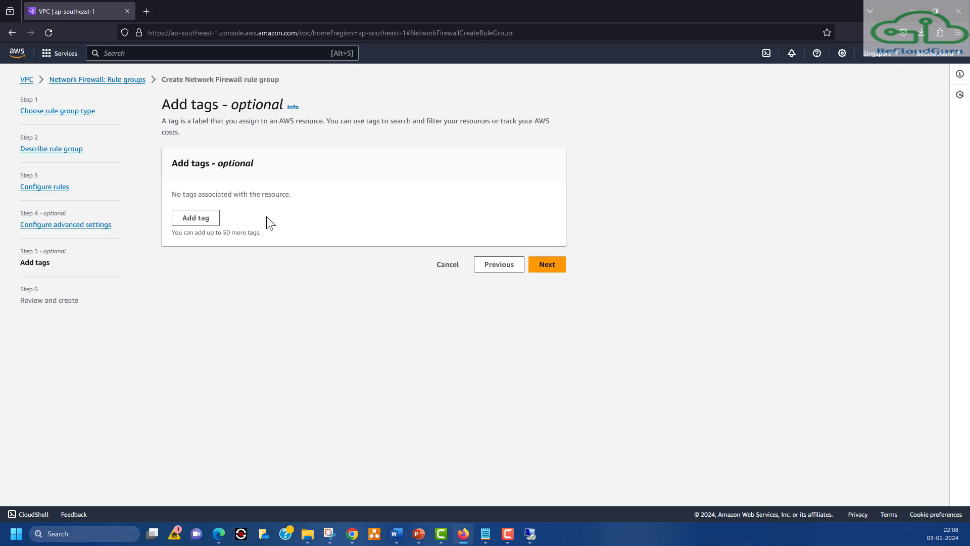
{"action": "left_click", "coordinate": [546, 264]}
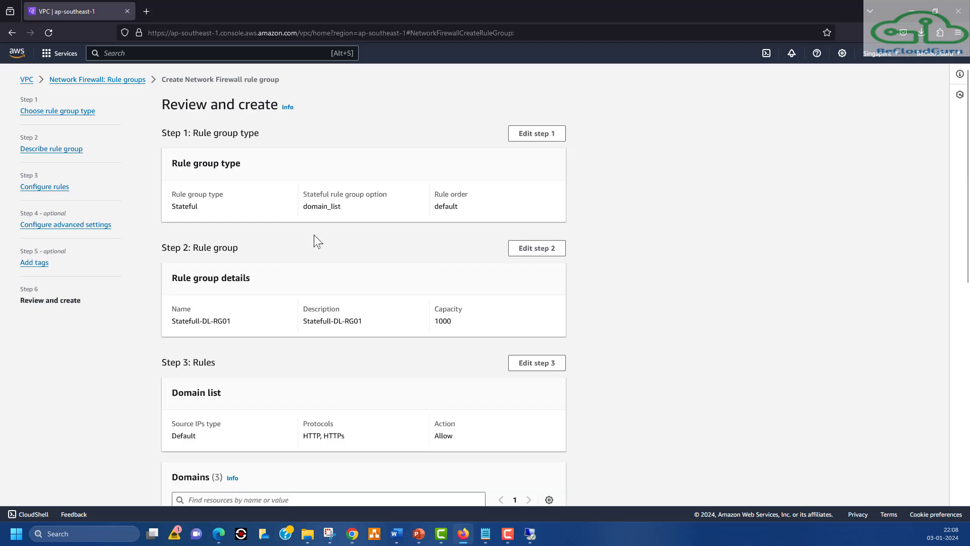
{"action": "scroll", "coordinate": [314, 235], "scroll_direction": "down", "scroll_amount": 8}
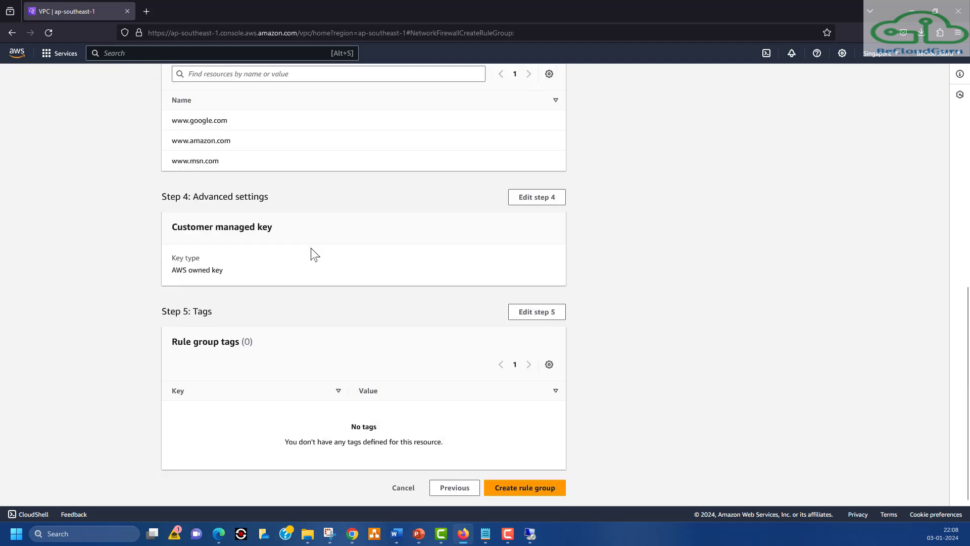
{"action": "left_click", "coordinate": [504, 488]}
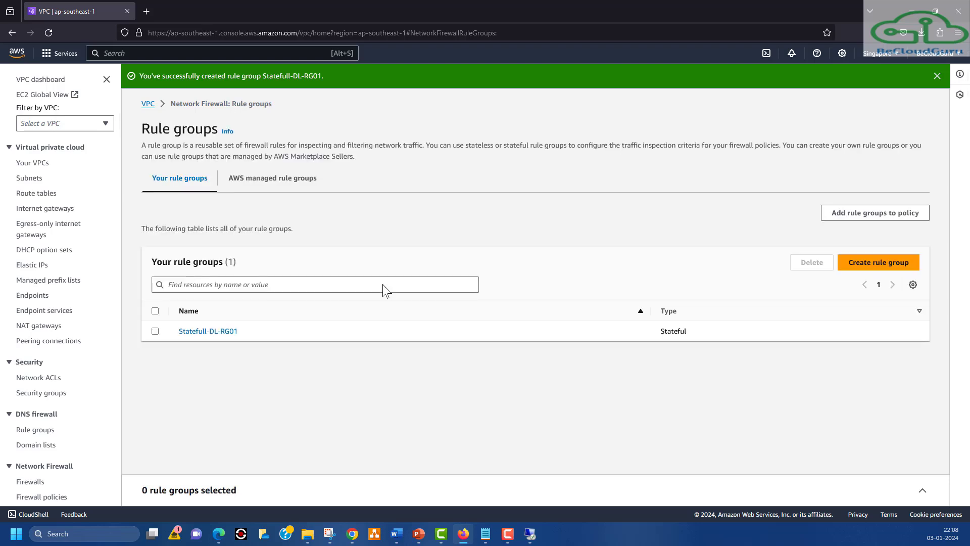
Dismiss the success notice and start another rule group of the stateless type
{"action": "scroll", "coordinate": [63, 429], "scroll_direction": "down", "scroll_amount": 2}
{"action": "scroll", "coordinate": [61, 429], "scroll_direction": "down", "scroll_amount": 1}
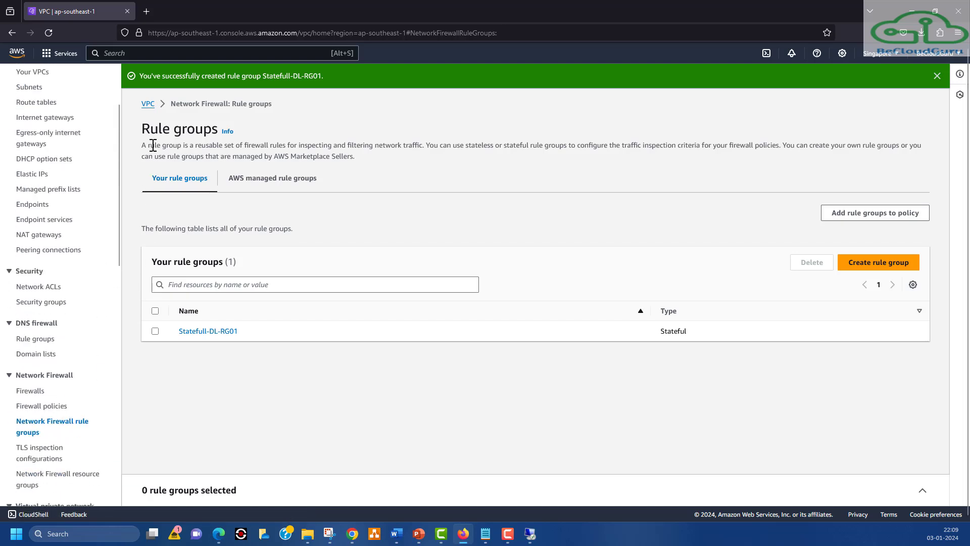
{"action": "left_click", "coordinate": [937, 76]}
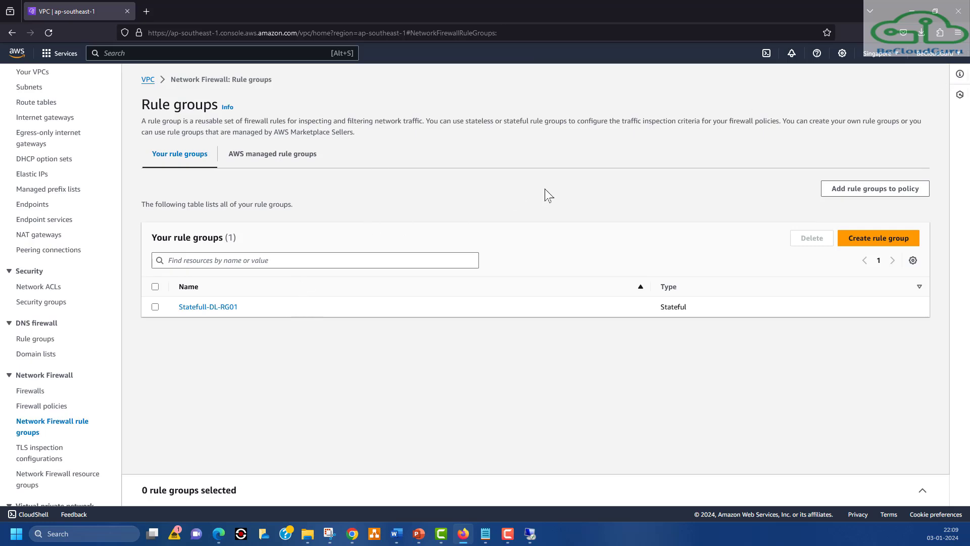
{"action": "left_click", "coordinate": [882, 241]}
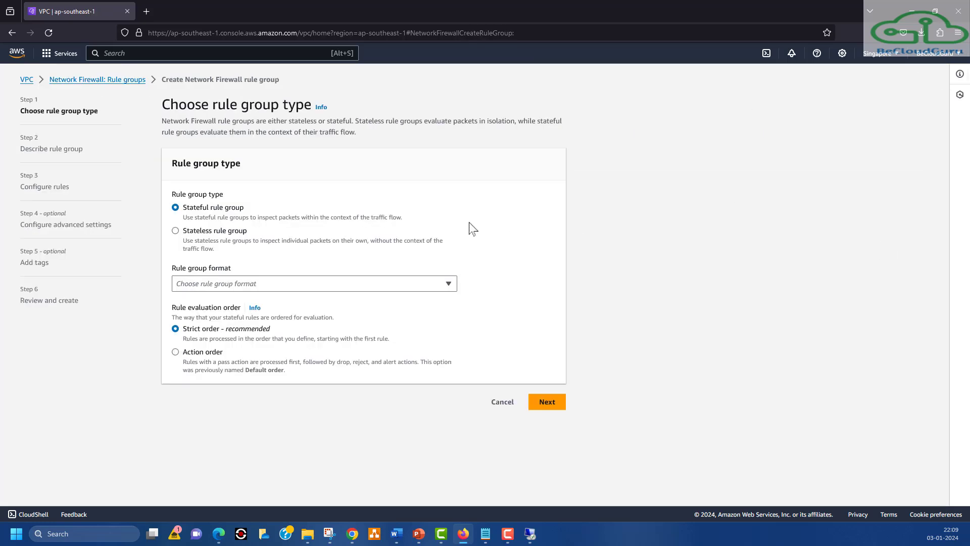
{"action": "left_click", "coordinate": [205, 234]}
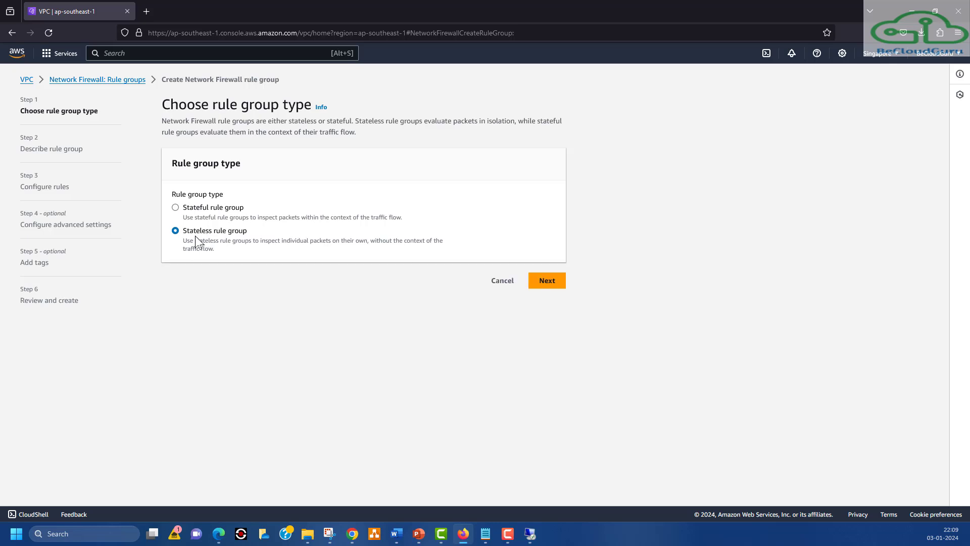
{"action": "left_click", "coordinate": [543, 282]}
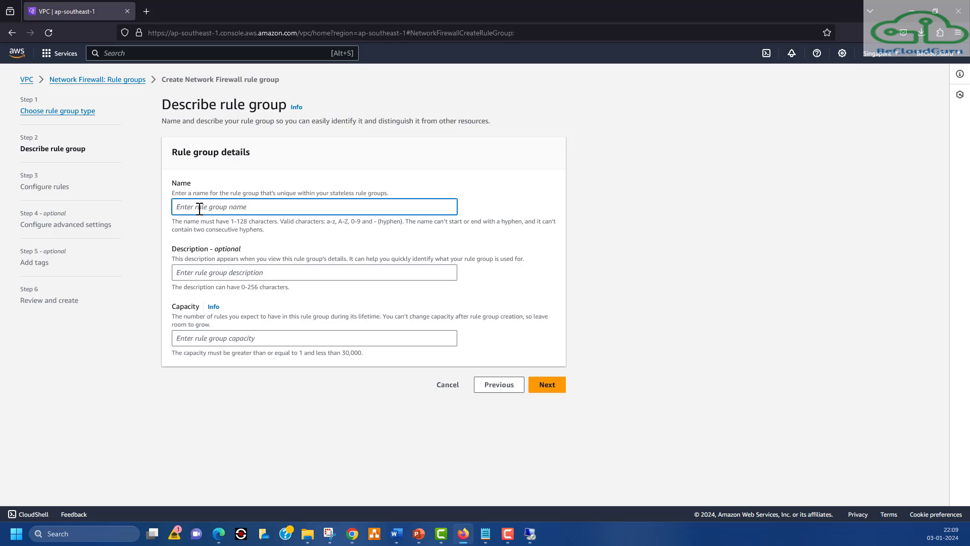
Name the stateless rule group Stateless-ICMP-RDP-RG01 and copy that name
{"action": "type", "text": "Stateless"}
{"action": "key", "text": "BackSpace"}
{"action": "type", "text": "-ICMP-RDP-RG01"}
{"action": "left_click_drag", "start_coordinate": [273, 208], "coordinate": [91, 206]}
{"action": "key", "text": "ctrl+c"}
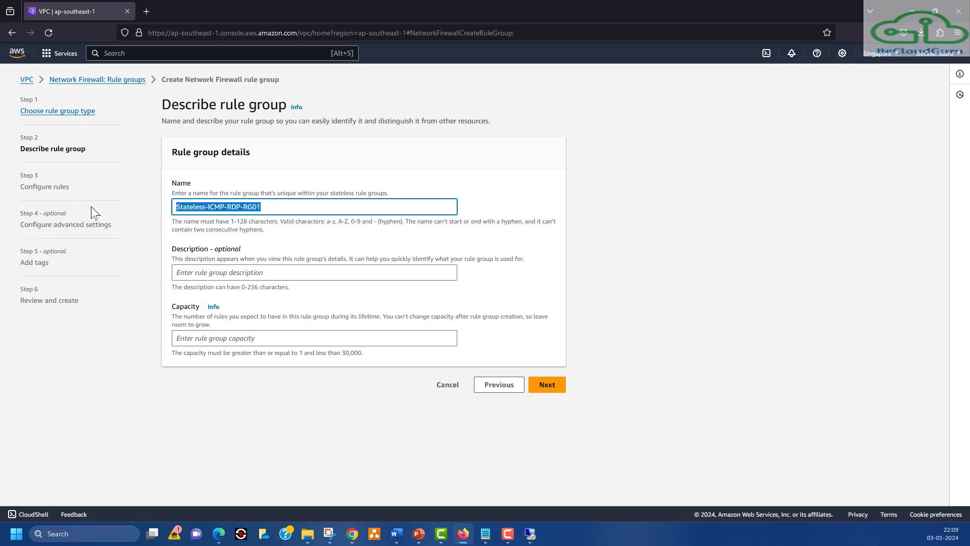
Reuse the copied name as the rule group's description, set the capacity to 1000, and continue to the rule configuration
{"action": "left_click", "coordinate": [177, 276]}
{"action": "key", "text": "ctrl+v"}
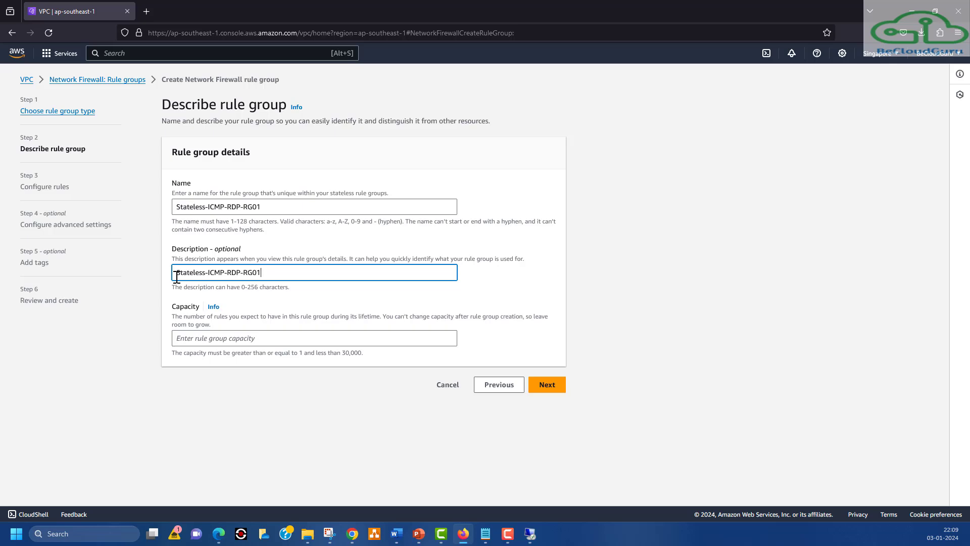
{"action": "left_click", "coordinate": [219, 337]}
{"action": "type", "text": "1000"}
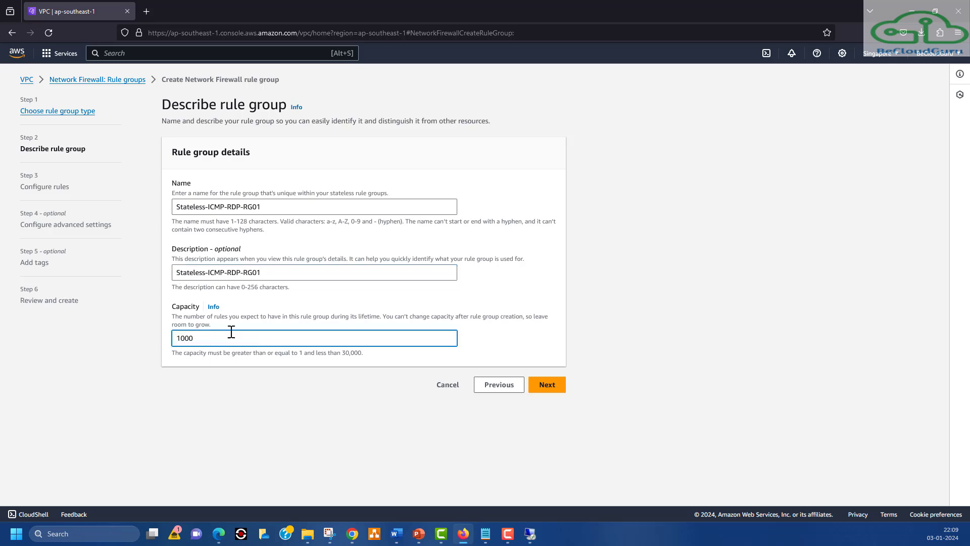
{"action": "left_click", "coordinate": [547, 385]}
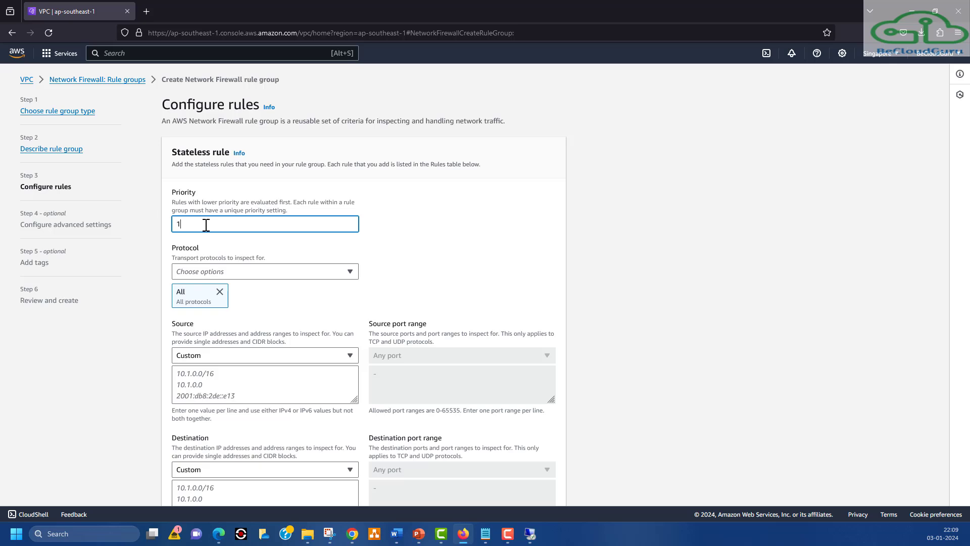
Set the stateless rule's priority to 10 and replace the All protocols entry with ICMP and RDP
{"action": "type", "text": "0"}
{"action": "scroll", "coordinate": [272, 251], "scroll_direction": "down", "scroll_amount": 2}
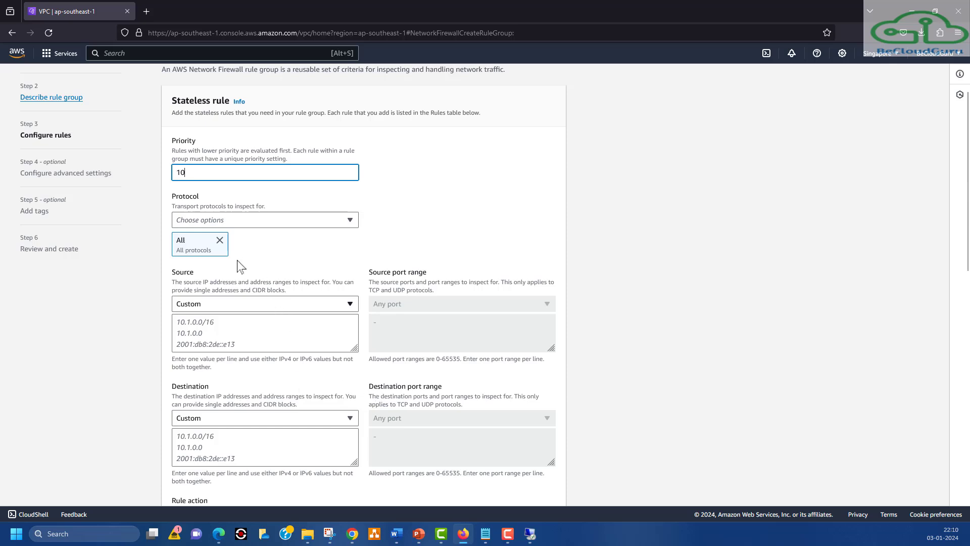
{"action": "left_click", "coordinate": [220, 241]}
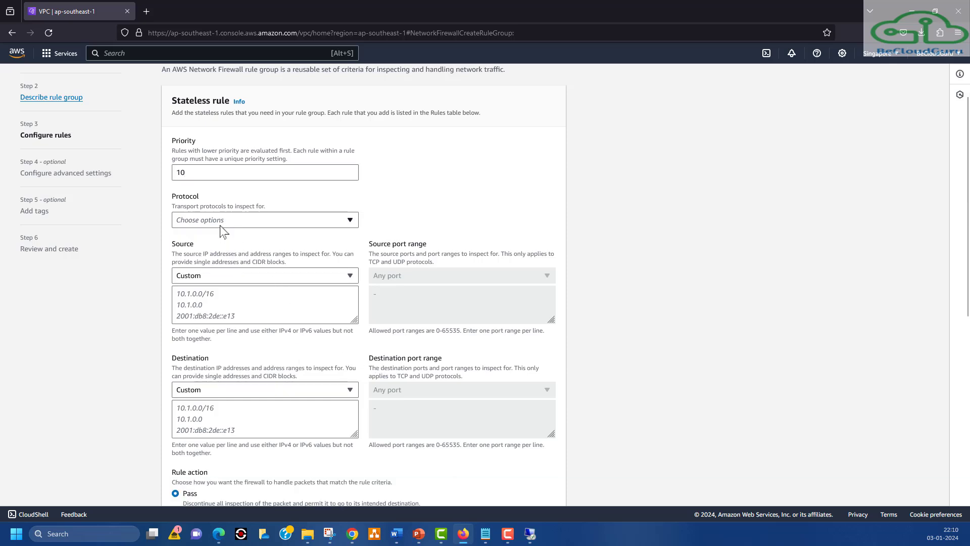
{"action": "left_click", "coordinate": [223, 224]}
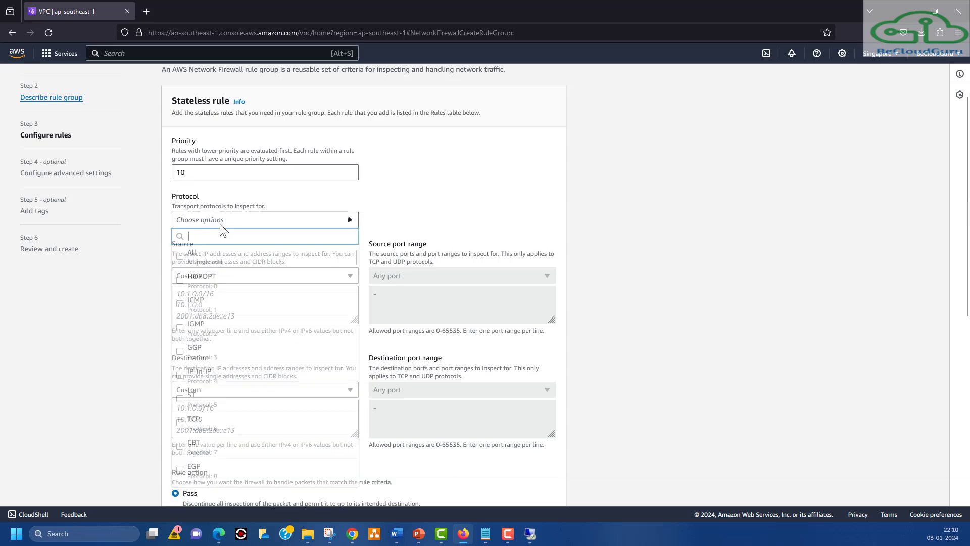
{"action": "left_click", "coordinate": [180, 304]}
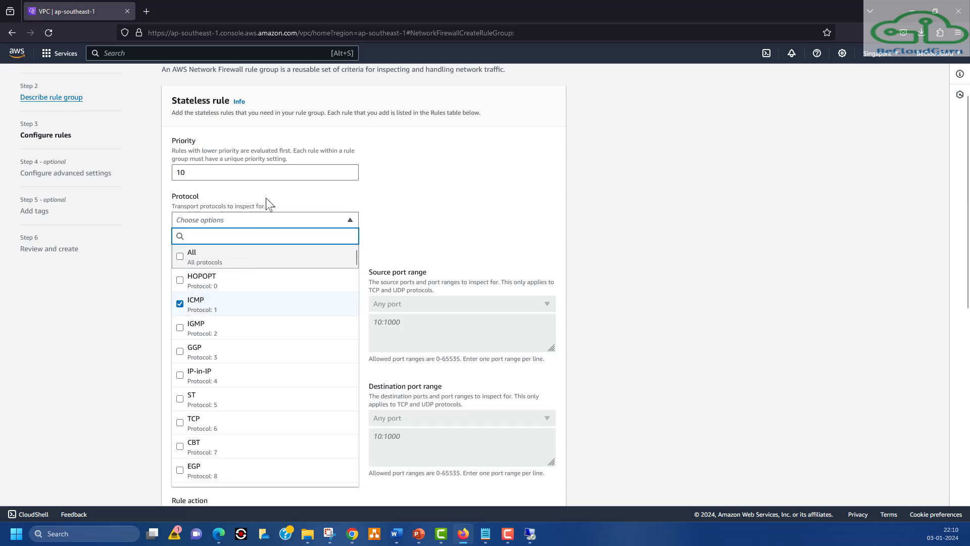
{"action": "left_click", "coordinate": [268, 221]}
{"action": "left_click", "coordinate": [255, 225]}
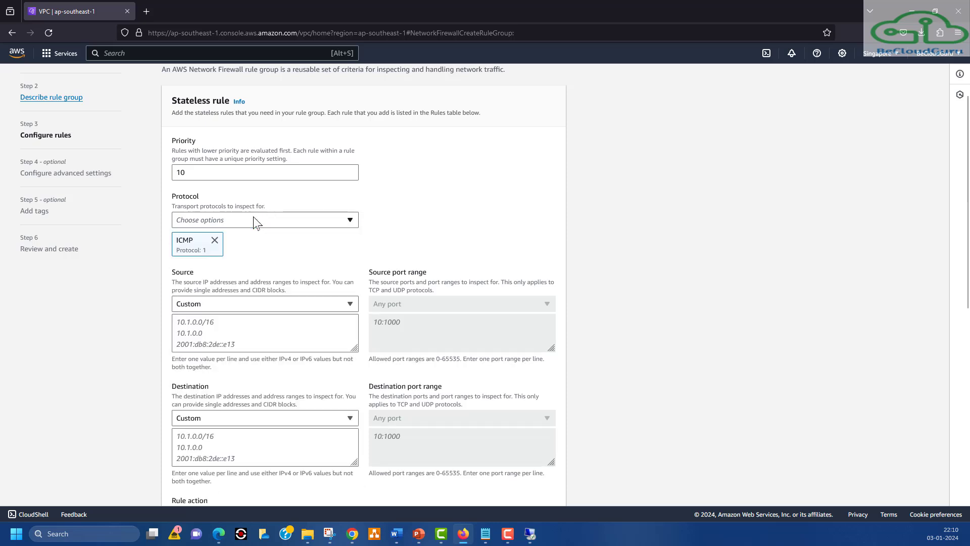
{"action": "left_click", "coordinate": [253, 222]}
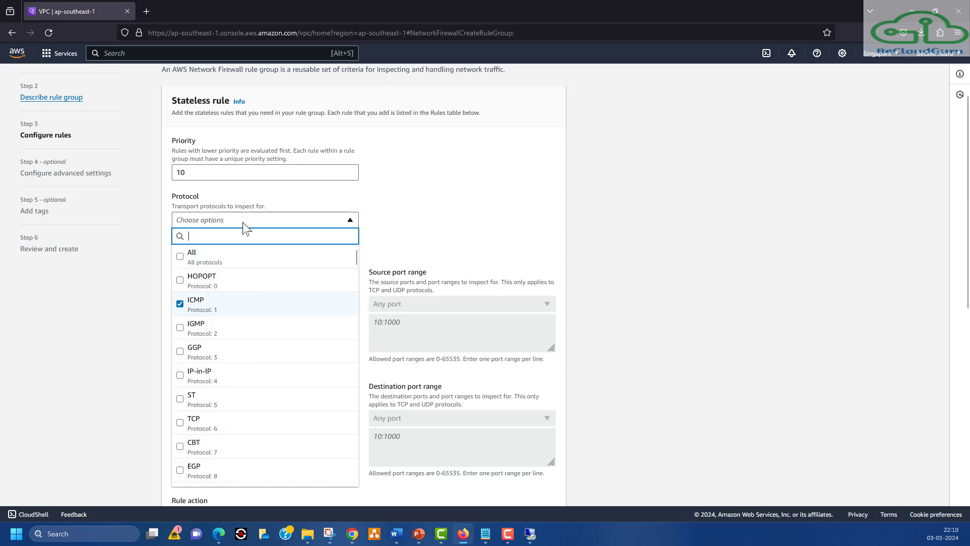
{"action": "type", "text": "rd"}
{"action": "left_click", "coordinate": [185, 258]}
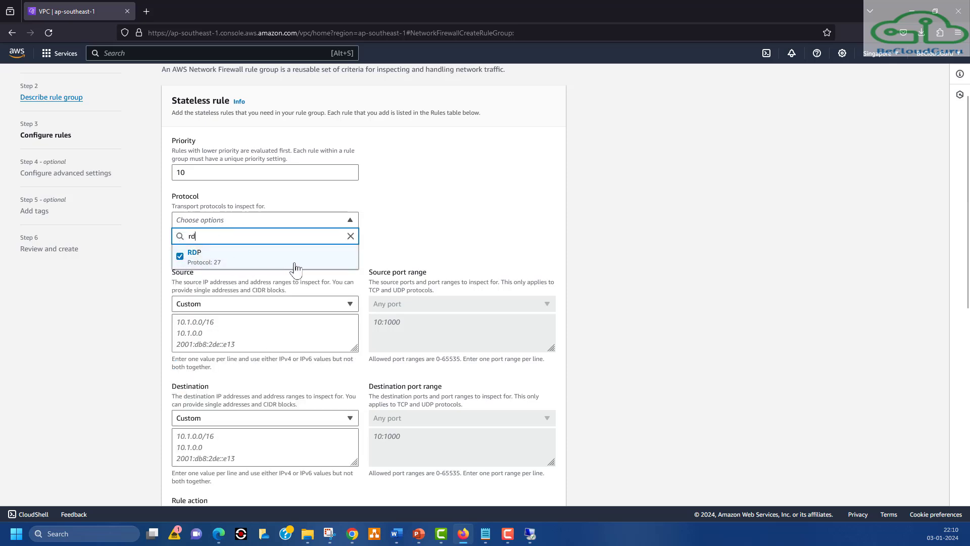
{"action": "left_click", "coordinate": [427, 231]}
Set the rule's source to Any IPv4 address and its custom destination to 10.0.0.0/16
{"action": "scroll", "coordinate": [404, 243], "scroll_direction": "down", "scroll_amount": 3}
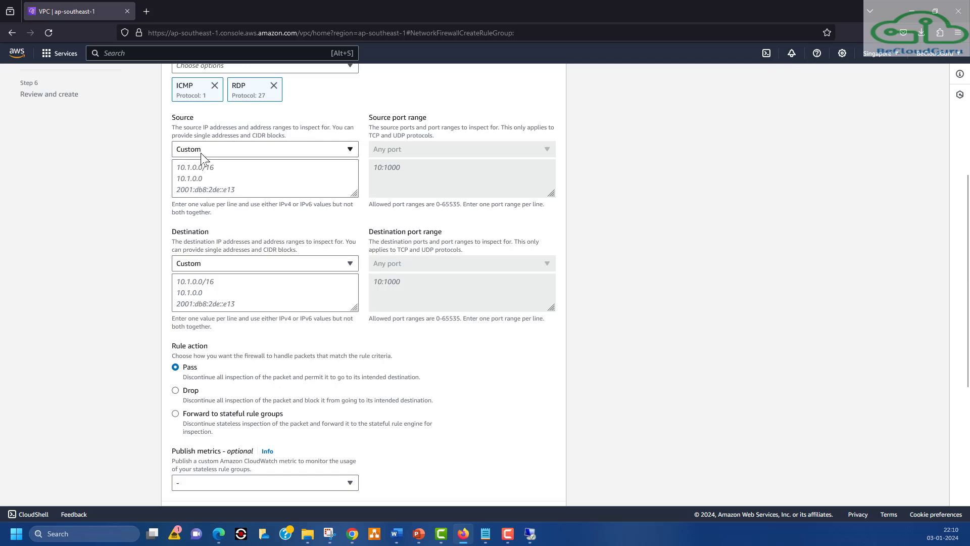
{"action": "left_click", "coordinate": [200, 153]}
{"action": "left_click", "coordinate": [203, 180]}
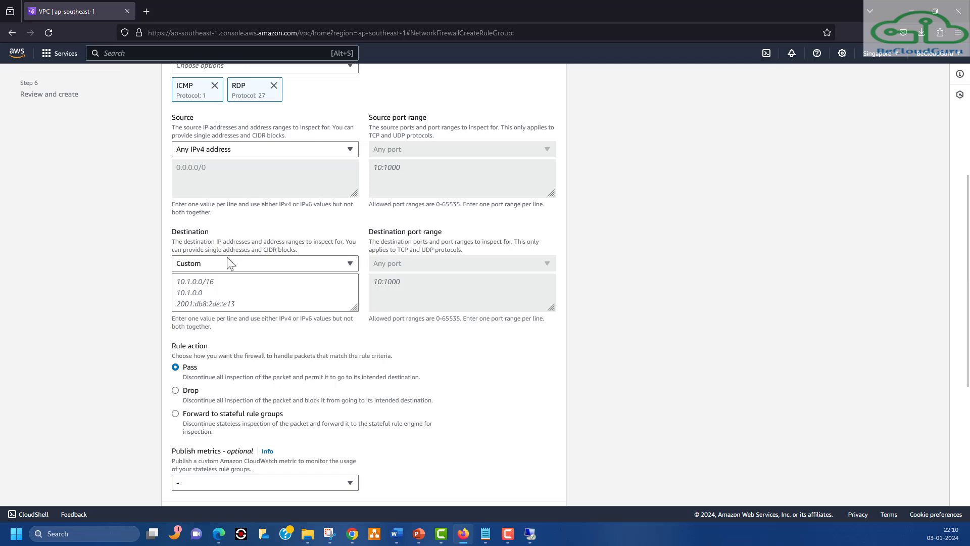
{"action": "left_click", "coordinate": [201, 278]}
{"action": "type", "text": "1"}
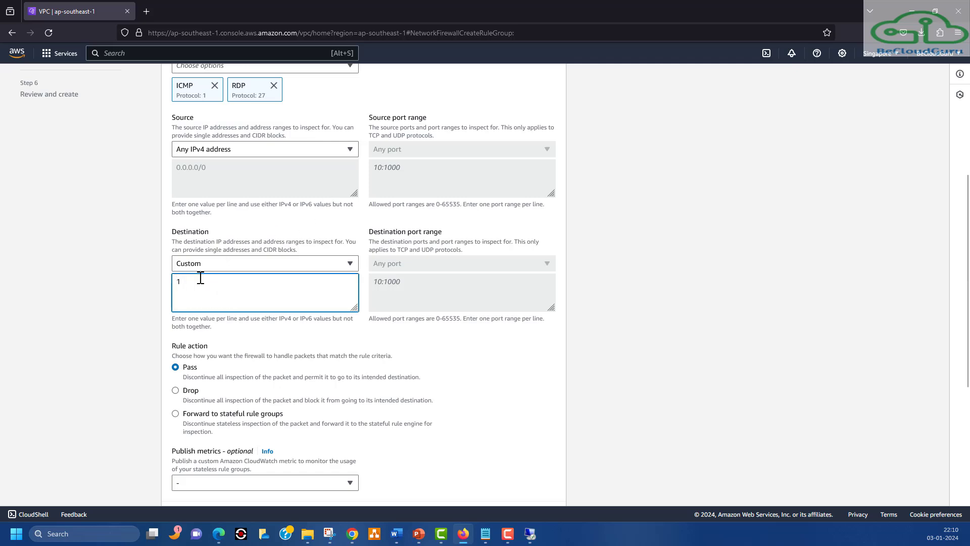
{"action": "type", "text": "0.0.0.0/16"}
Set the rule action to Forward to stateful rule groups and add the rule to the stateless rule group
{"action": "scroll", "coordinate": [257, 354], "scroll_direction": "down", "scroll_amount": 2}
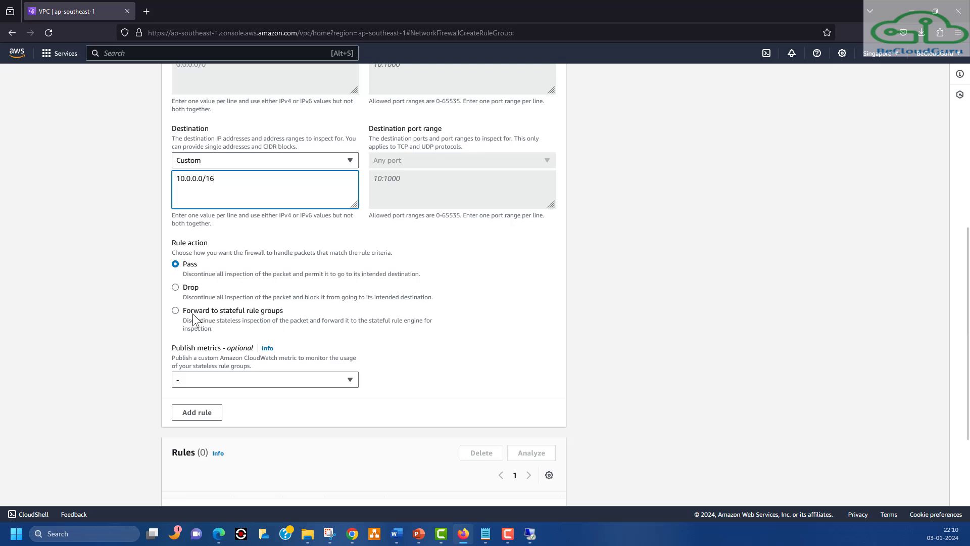
{"action": "left_click", "coordinate": [176, 313]}
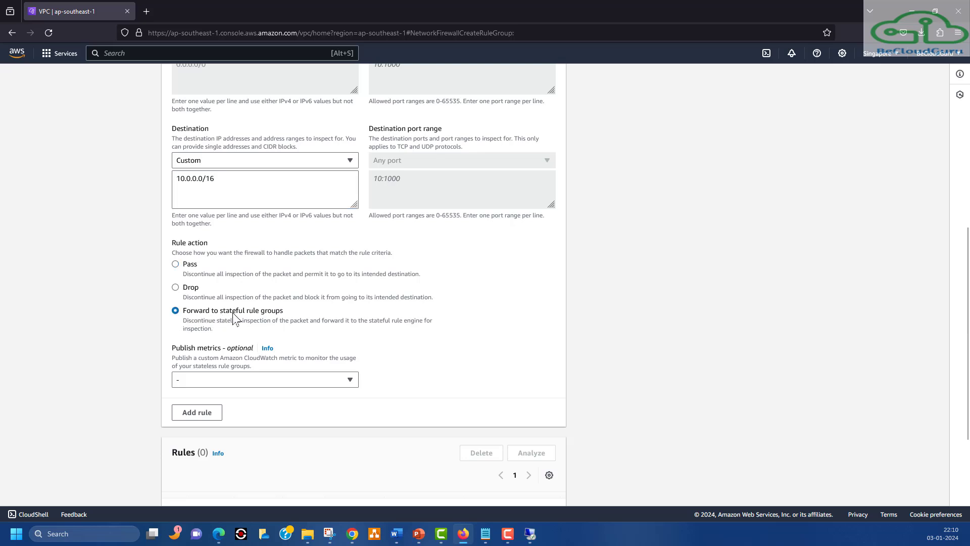
{"action": "scroll", "coordinate": [230, 319], "scroll_direction": "down", "scroll_amount": 1}
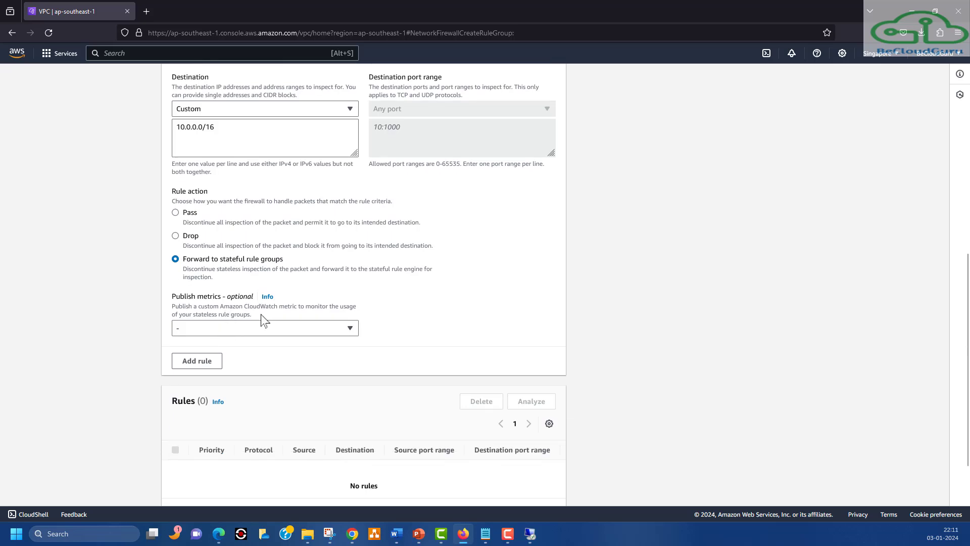
{"action": "scroll", "coordinate": [410, 311], "scroll_direction": "down", "scroll_amount": 1}
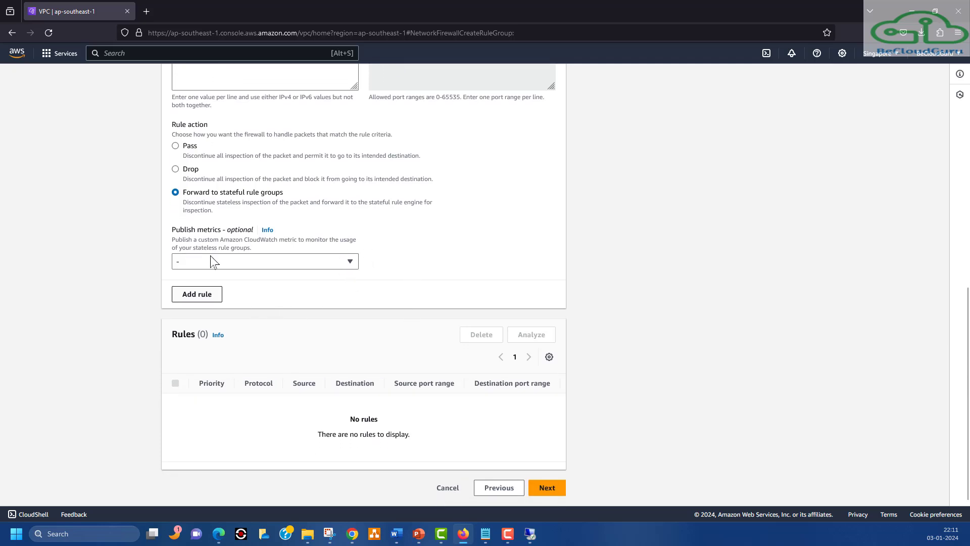
{"action": "scroll", "coordinate": [213, 214], "scroll_direction": "up", "scroll_amount": 1}
{"action": "scroll", "coordinate": [213, 215], "scroll_direction": "up", "scroll_amount": 2}
{"action": "scroll", "coordinate": [212, 212], "scroll_direction": "down", "scroll_amount": 3}
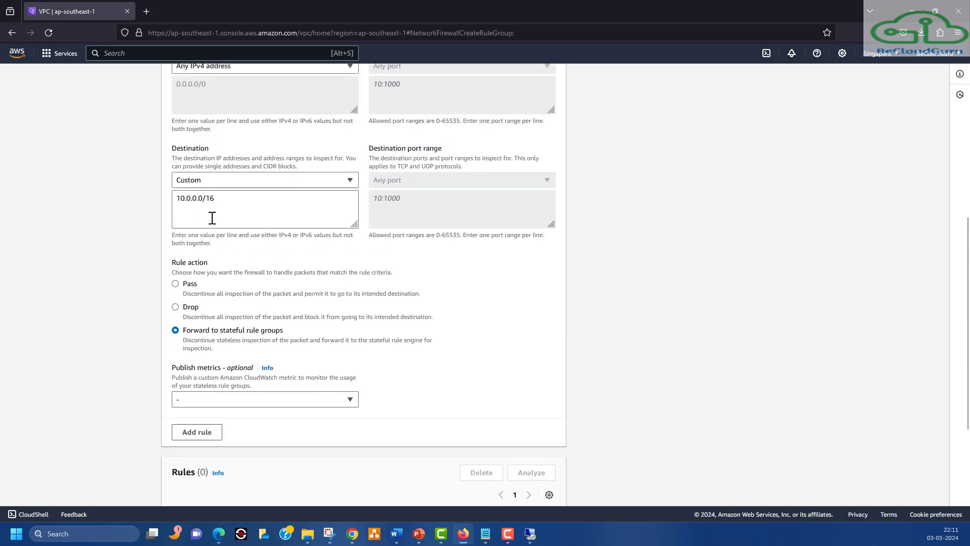
{"action": "left_click", "coordinate": [200, 295]}
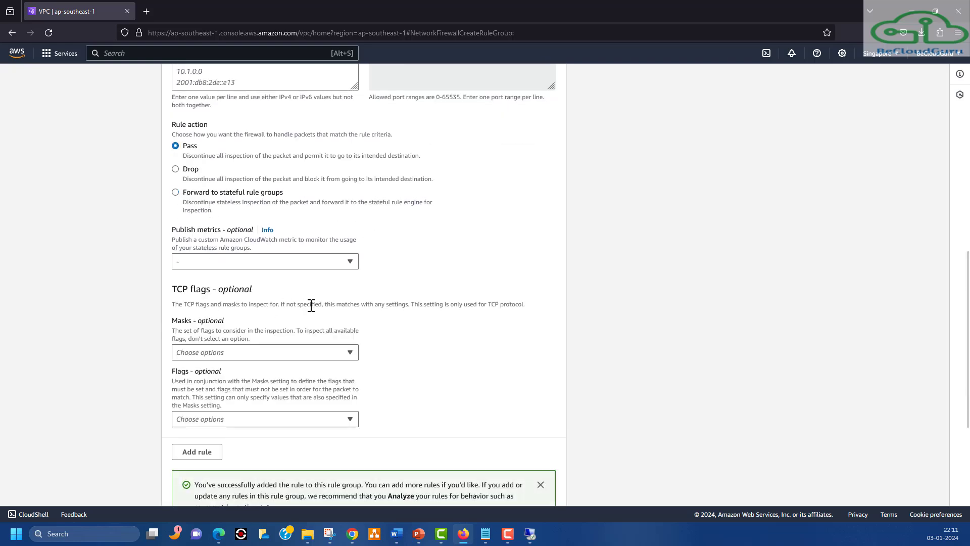
{"action": "scroll", "coordinate": [379, 303], "scroll_direction": "down", "scroll_amount": 3}
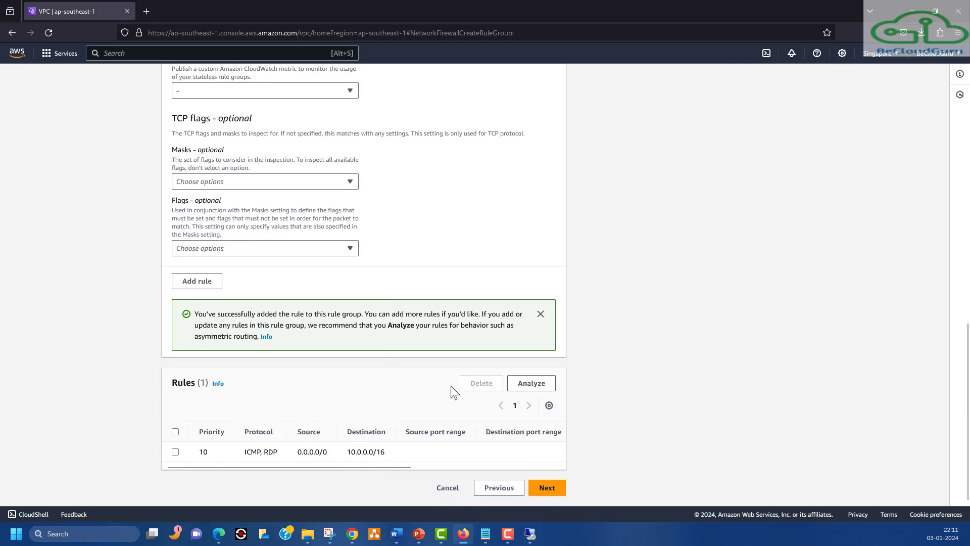
Keep the default encryption, add no tags, and create the stateless rule group Stateless-ICMP-RDP-RG01
{"action": "left_click", "coordinate": [556, 489]}
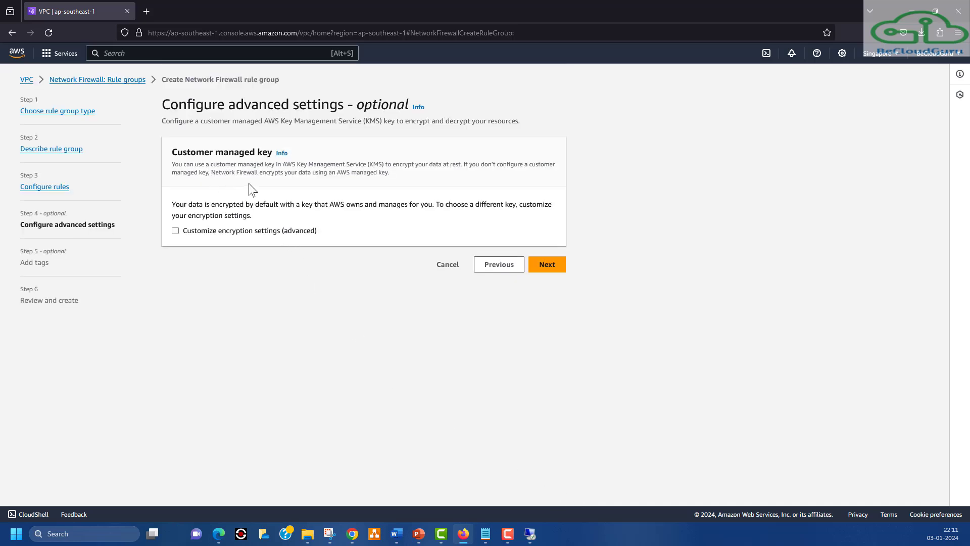
{"action": "left_click", "coordinate": [549, 267]}
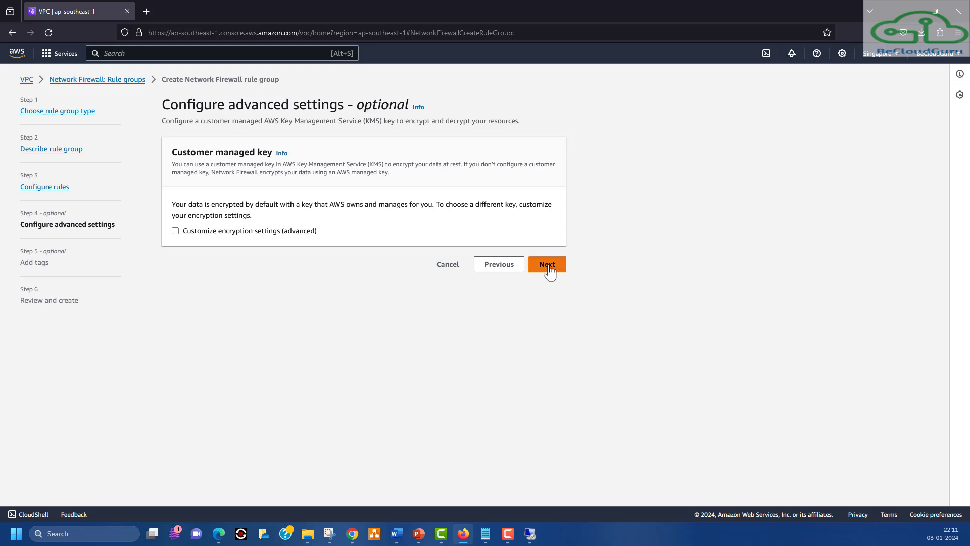
{"action": "left_click", "coordinate": [548, 267]}
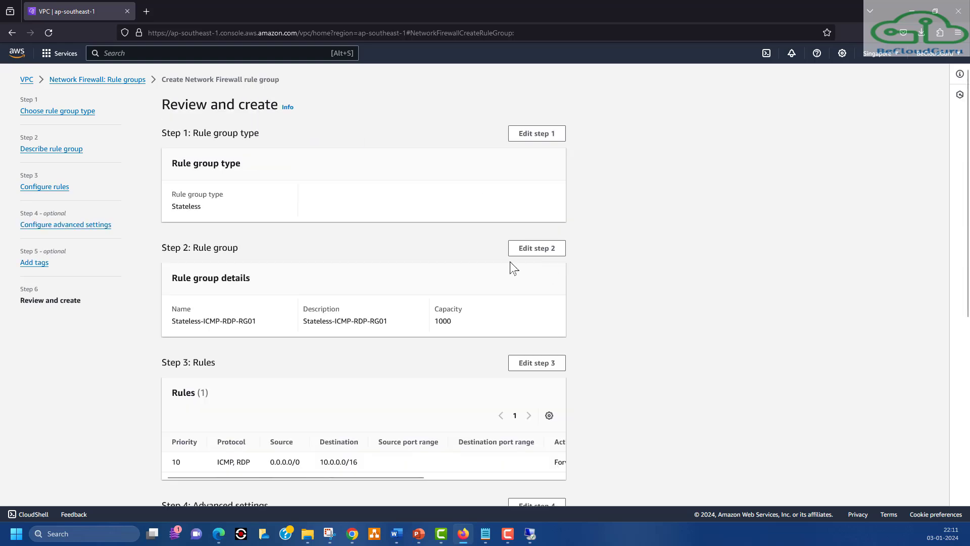
{"action": "scroll", "coordinate": [426, 284], "scroll_direction": "down", "scroll_amount": 4}
{"action": "scroll", "coordinate": [420, 291], "scroll_direction": "down", "scroll_amount": 2}
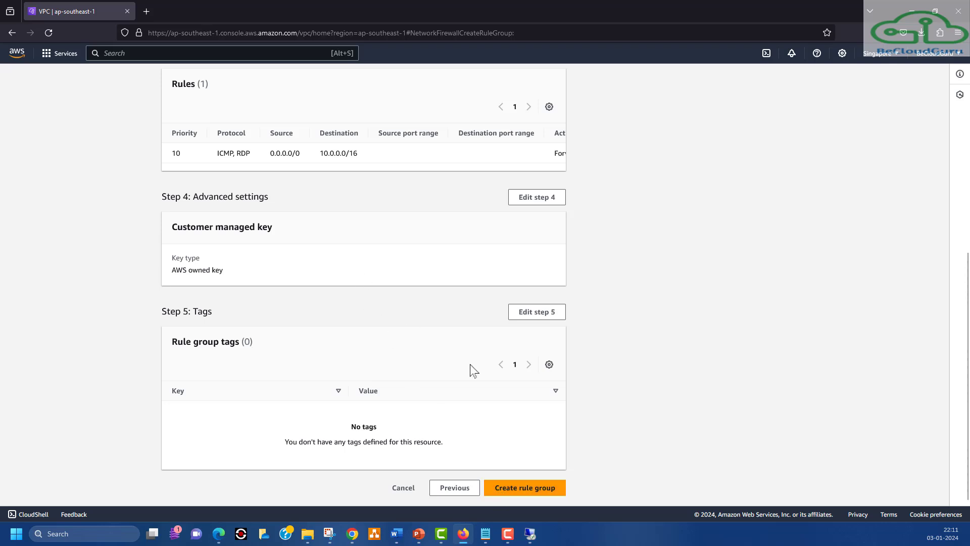
{"action": "left_click", "coordinate": [507, 493]}
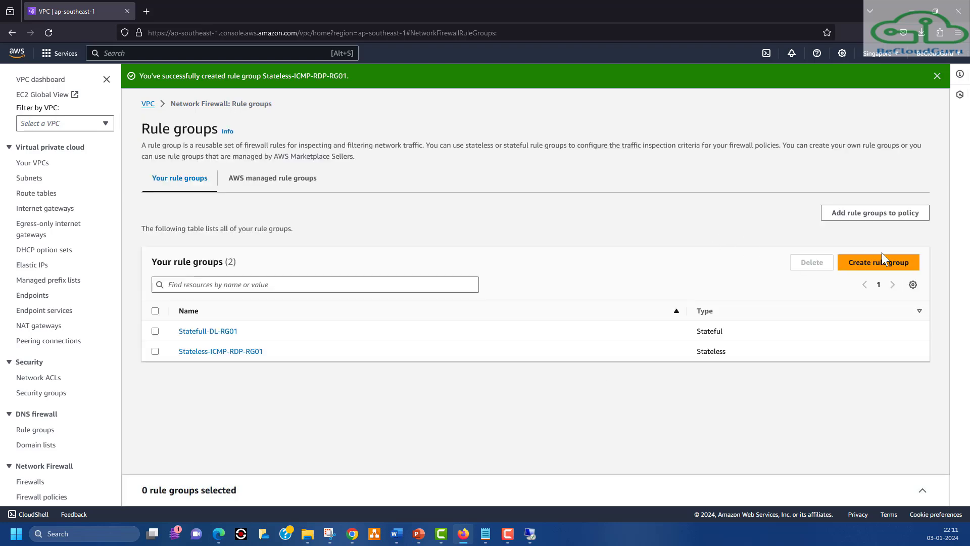
Start a new stateful rule group in the Standard stateful rule format with strict evaluation order, and continue to its details
{"action": "left_click", "coordinate": [882, 261]}
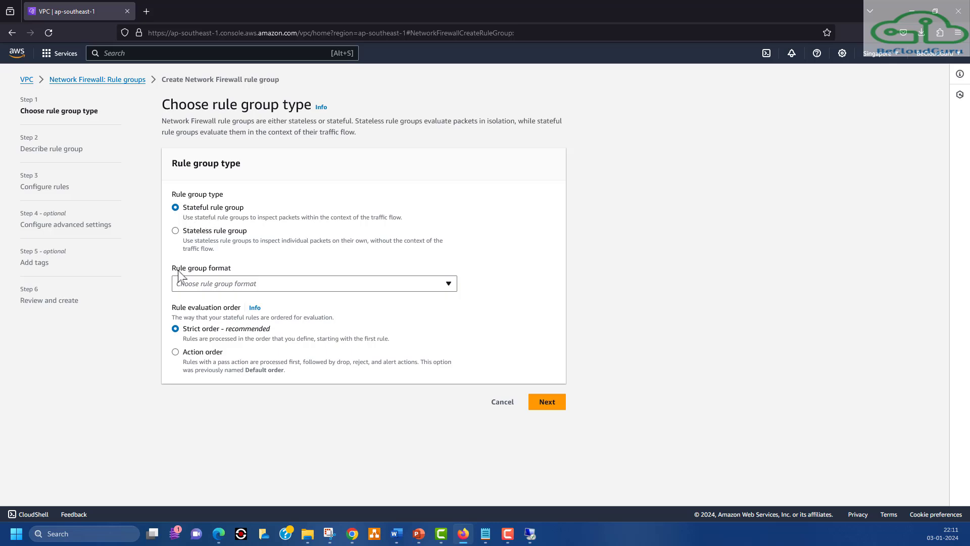
{"action": "left_click", "coordinate": [222, 283]}
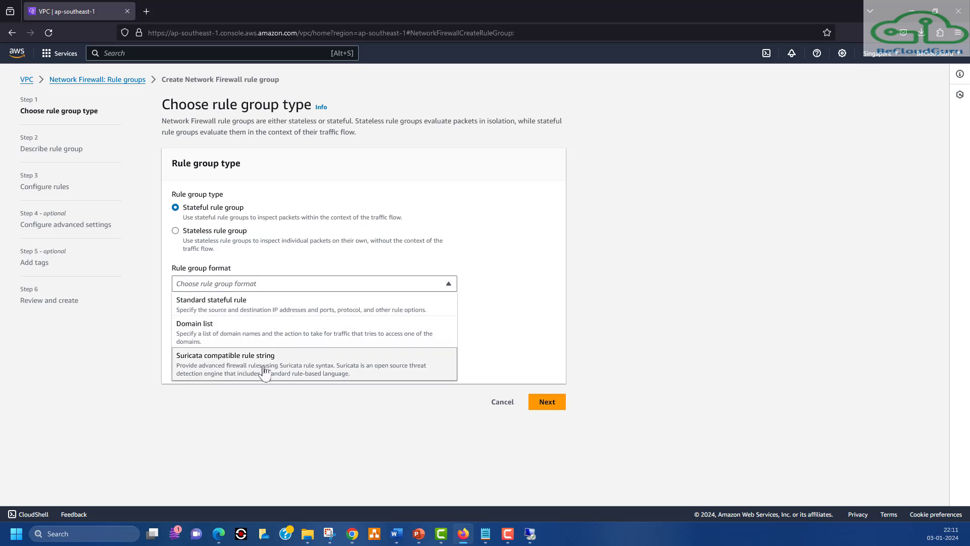
{"action": "left_click", "coordinate": [232, 310]}
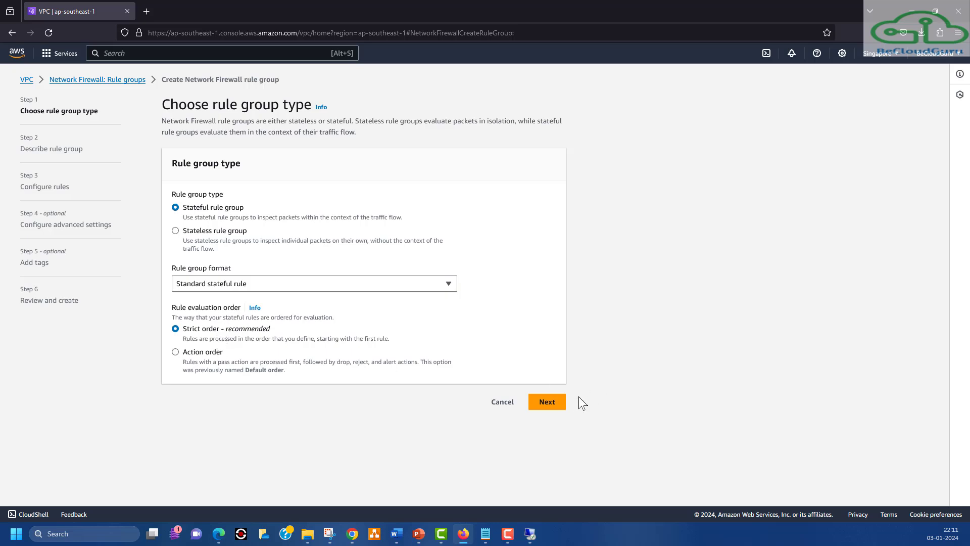
{"action": "left_click", "coordinate": [547, 401]}
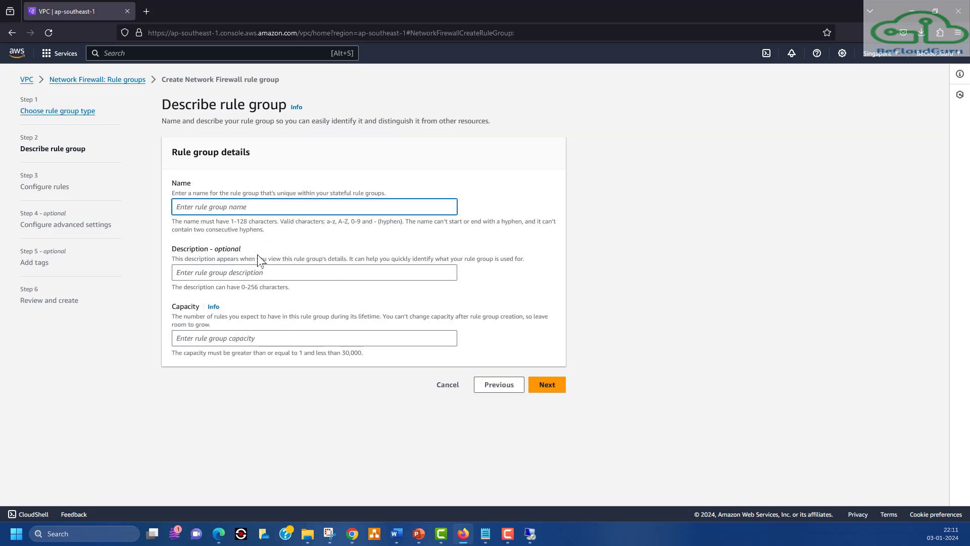
Name the rule group swertwe, describe it as wertwe, set its capacity to 1000, and continue to the rule configuration
{"action": "left_click", "coordinate": [541, 387]}
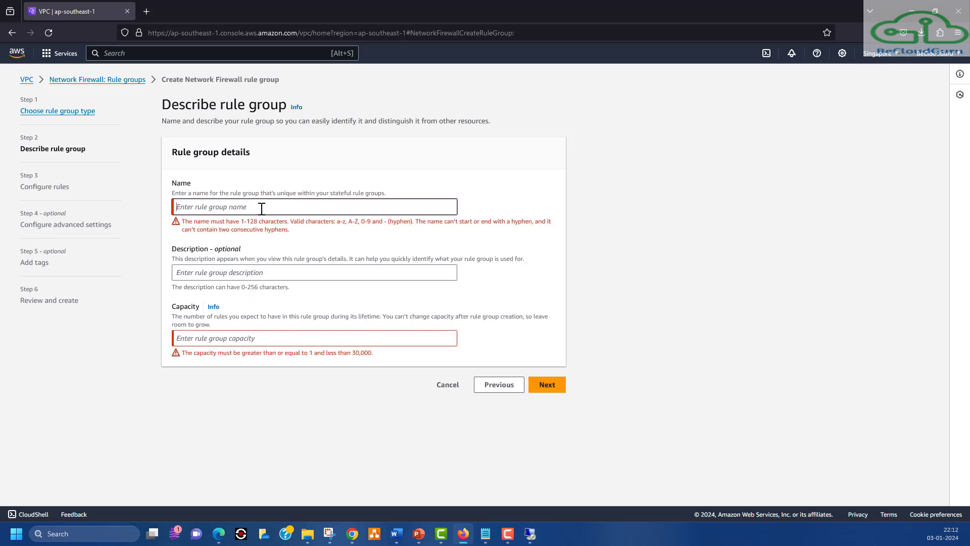
{"action": "type", "text": "srterte"}
{"action": "left_click", "coordinate": [223, 192]}
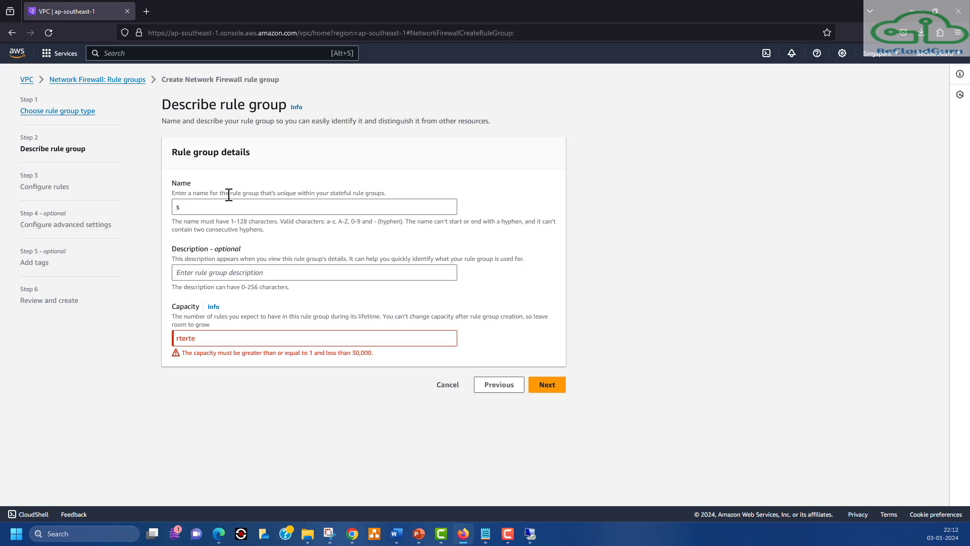
{"action": "left_click", "coordinate": [222, 204]}
{"action": "type", "text": "wertwe"}
{"action": "left_click", "coordinate": [228, 273]}
{"action": "type", "text": "wertwe"}
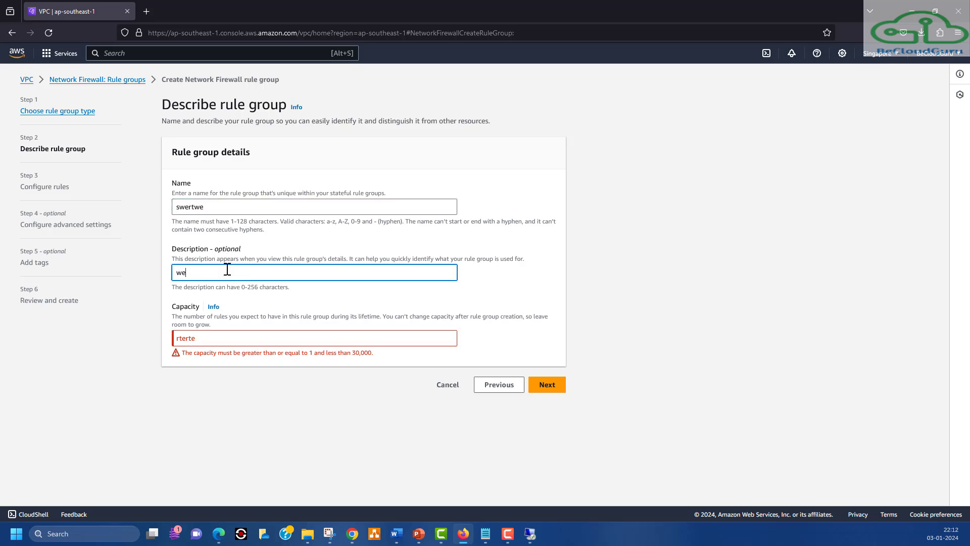
{"action": "left_click", "coordinate": [231, 338]}
{"action": "double_click", "coordinate": [176, 337]}
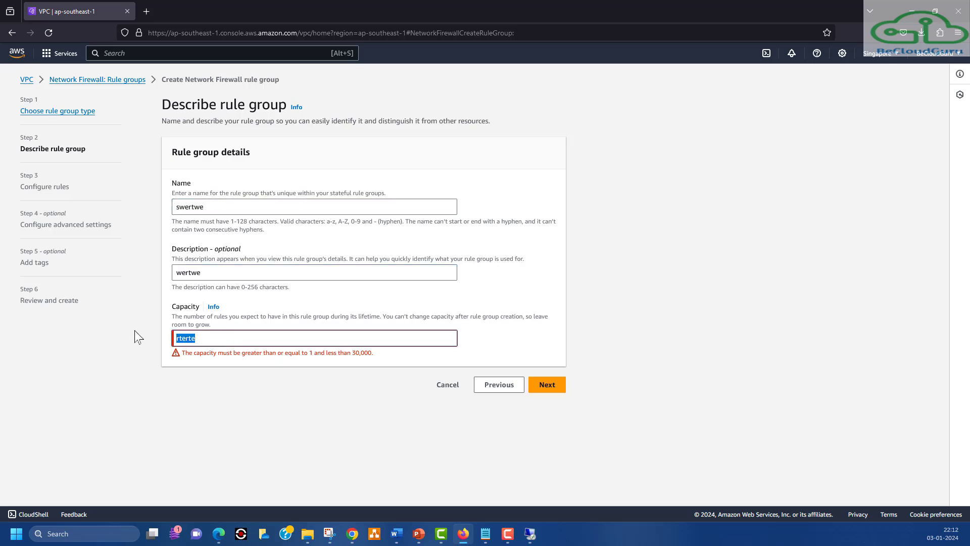
{"action": "type", "text": "1000"}
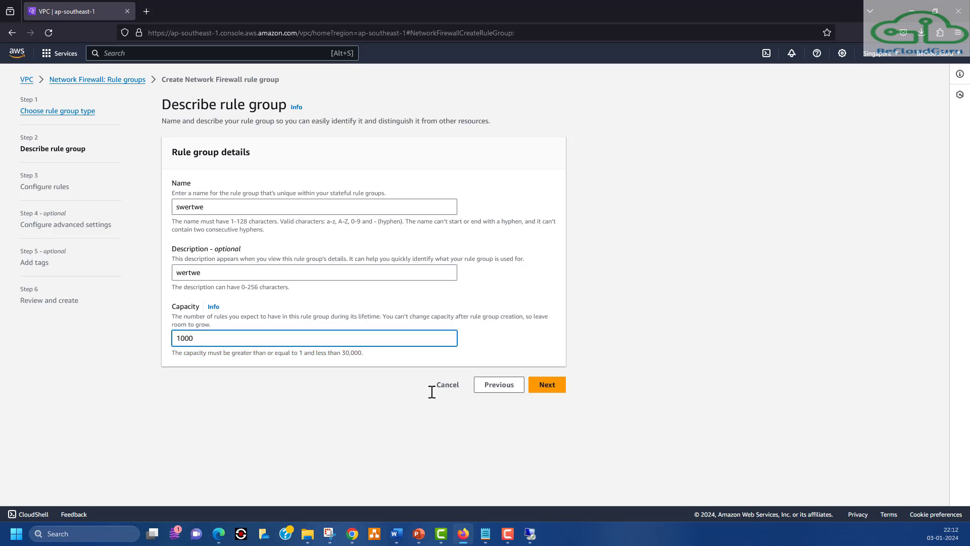
{"action": "left_click", "coordinate": [548, 389]}
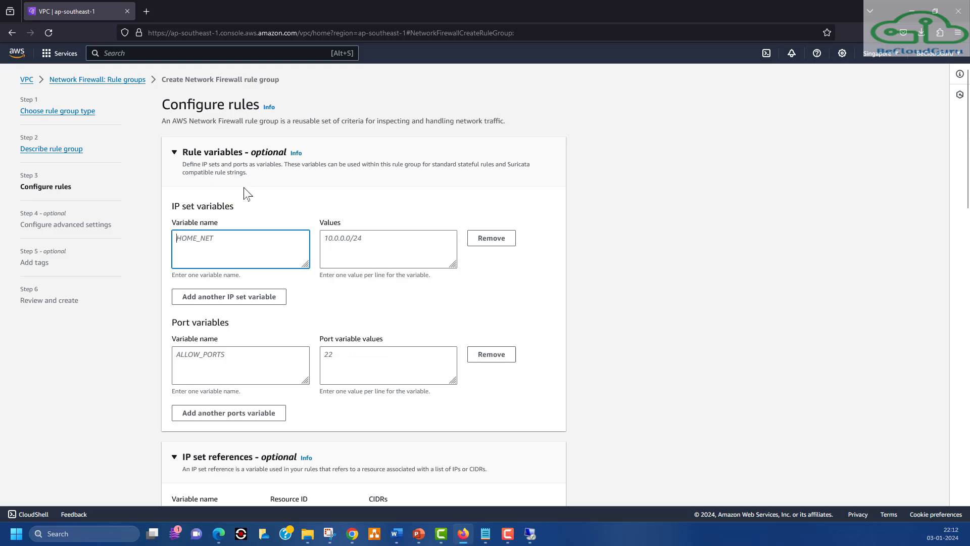
Review the standard stateful rule form, including variables, protocol choices, traffic direction, actions and rule options, and cancel the rule group creation
{"action": "scroll", "coordinate": [246, 193], "scroll_direction": "down", "scroll_amount": 6}
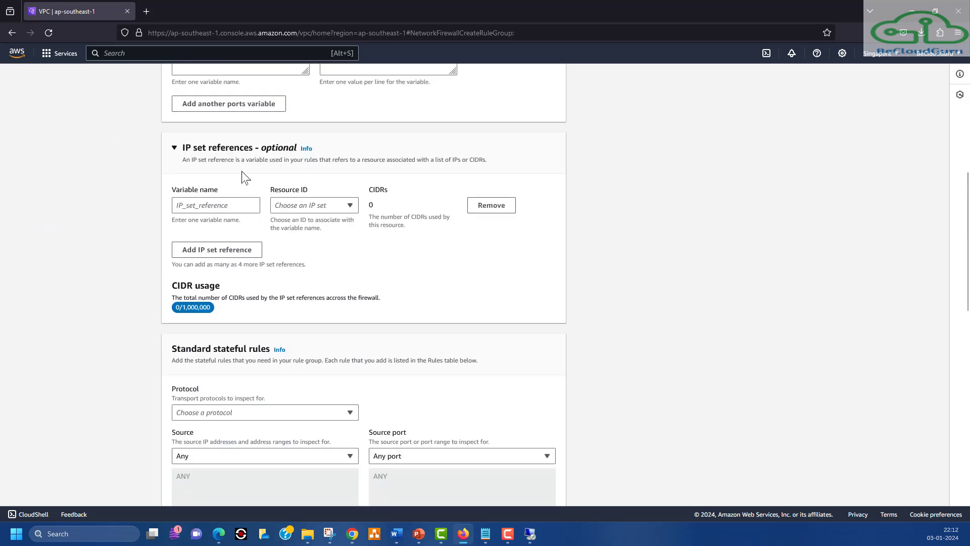
{"action": "scroll", "coordinate": [241, 176], "scroll_direction": "down", "scroll_amount": 2}
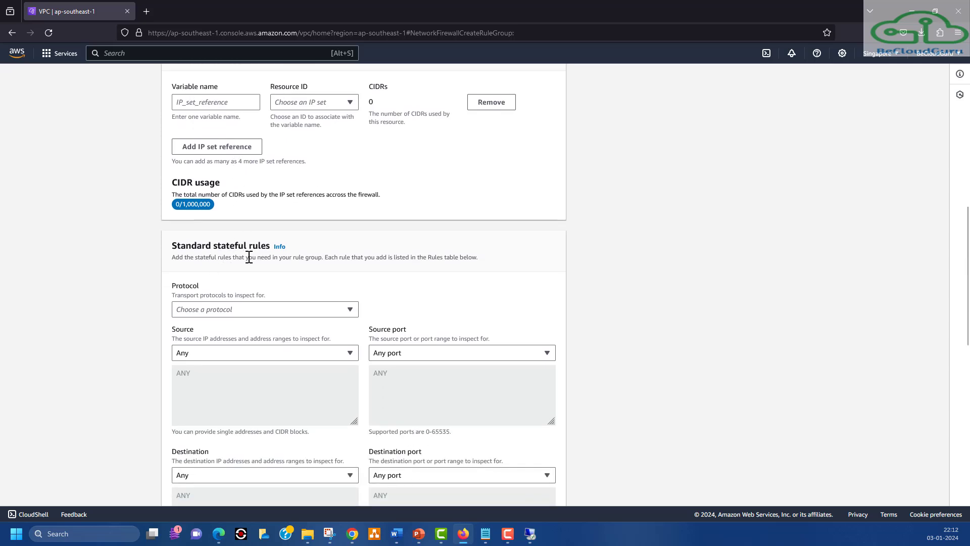
{"action": "scroll", "coordinate": [249, 258], "scroll_direction": "down", "scroll_amount": 2}
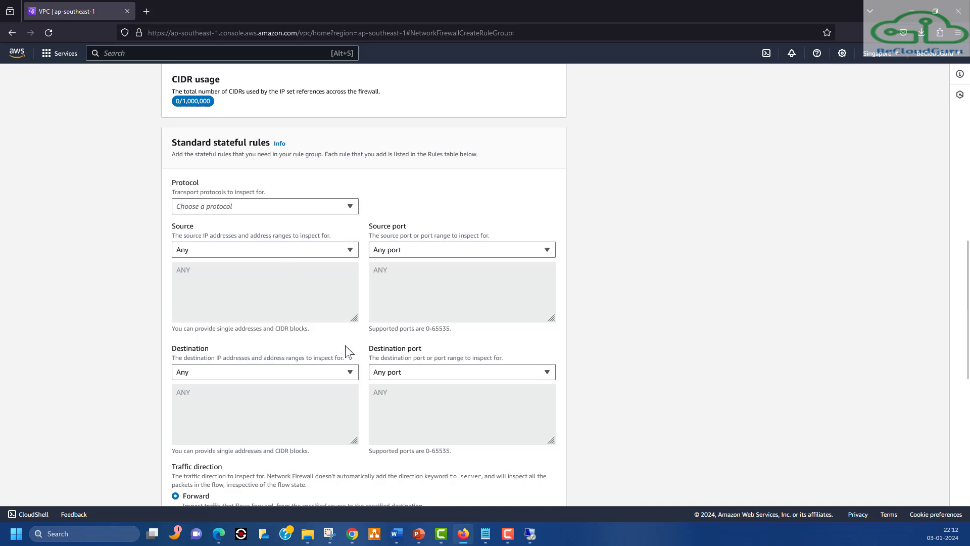
{"action": "left_click", "coordinate": [298, 207]}
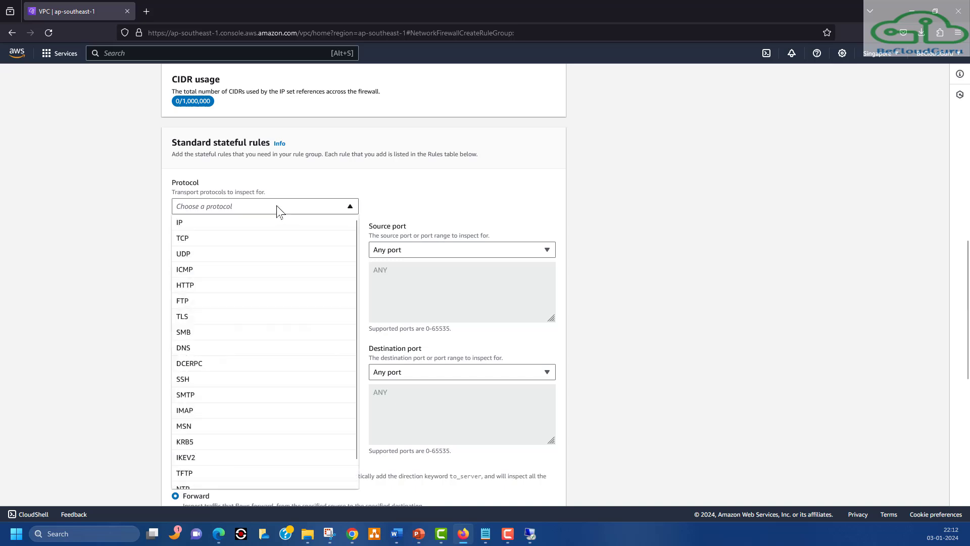
{"action": "left_click", "coordinate": [402, 191]}
{"action": "scroll", "coordinate": [291, 253], "scroll_direction": "down", "scroll_amount": 3}
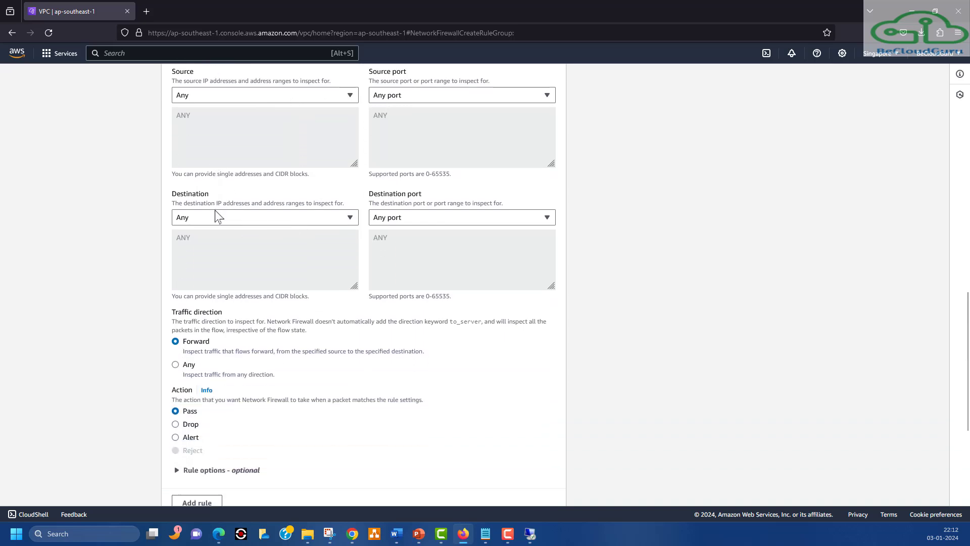
{"action": "scroll", "coordinate": [235, 216], "scroll_direction": "down", "scroll_amount": 1}
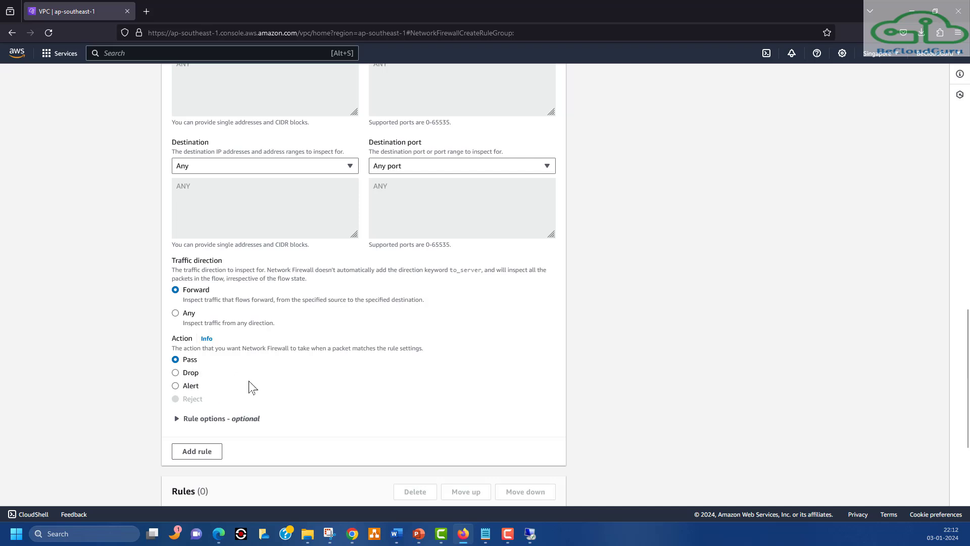
{"action": "scroll", "coordinate": [253, 356], "scroll_direction": "down", "scroll_amount": 2}
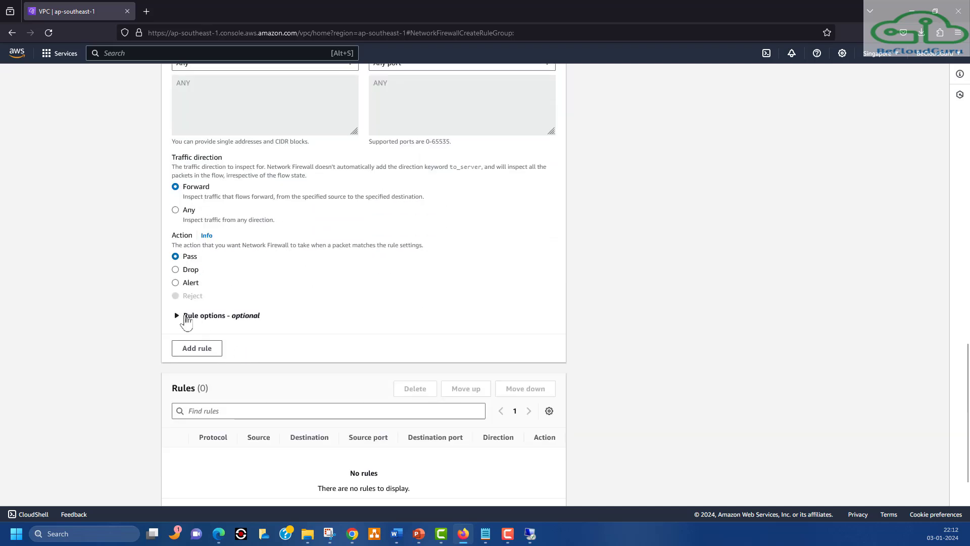
{"action": "left_click", "coordinate": [186, 317]}
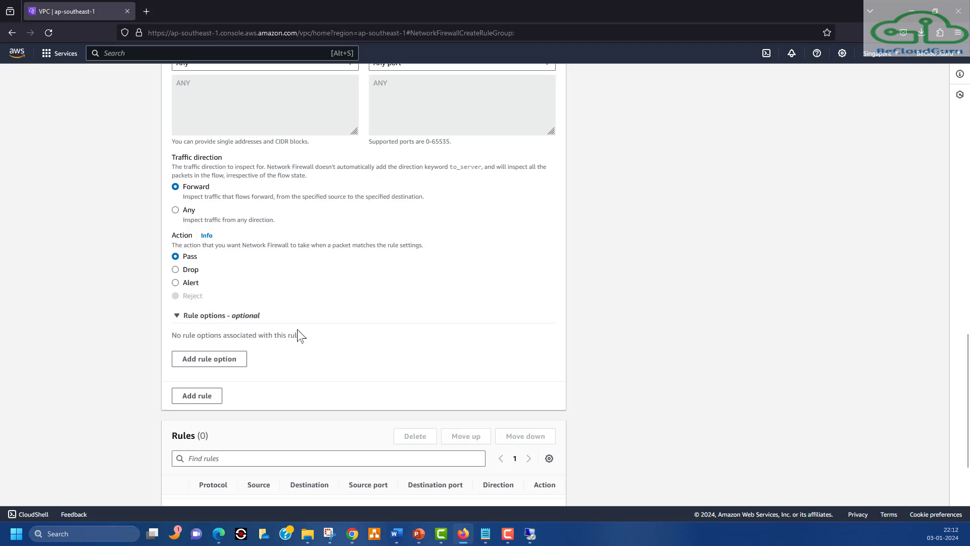
{"action": "scroll", "coordinate": [299, 328], "scroll_direction": "down", "scroll_amount": 2}
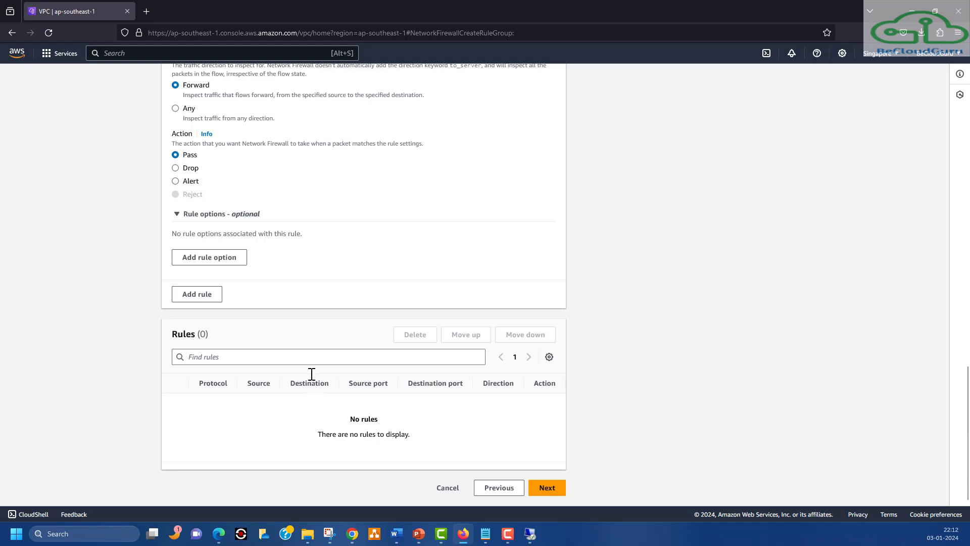
{"action": "scroll", "coordinate": [296, 328], "scroll_direction": "up", "scroll_amount": 10}
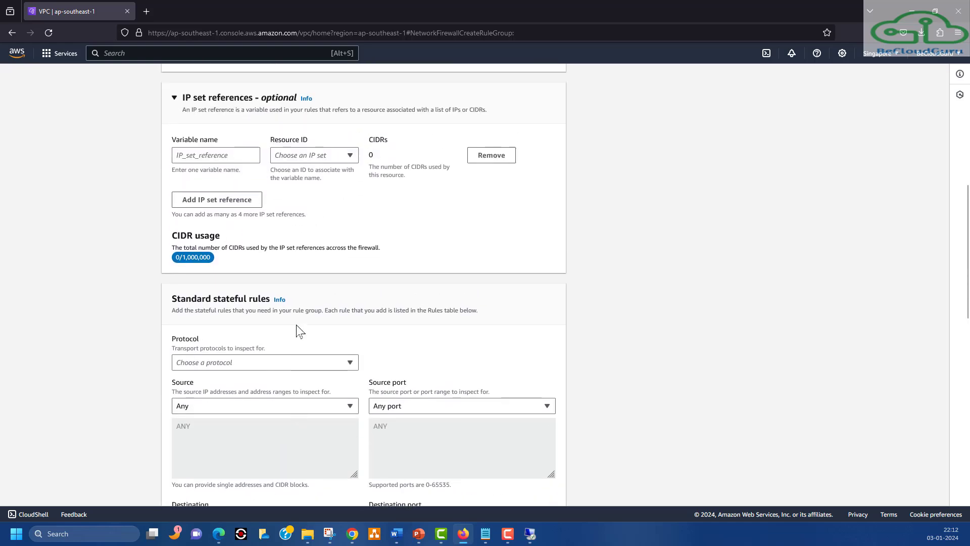
{"action": "scroll", "coordinate": [296, 325], "scroll_direction": "up", "scroll_amount": 7}
{"action": "scroll", "coordinate": [300, 331], "scroll_direction": "down", "scroll_amount": 16}
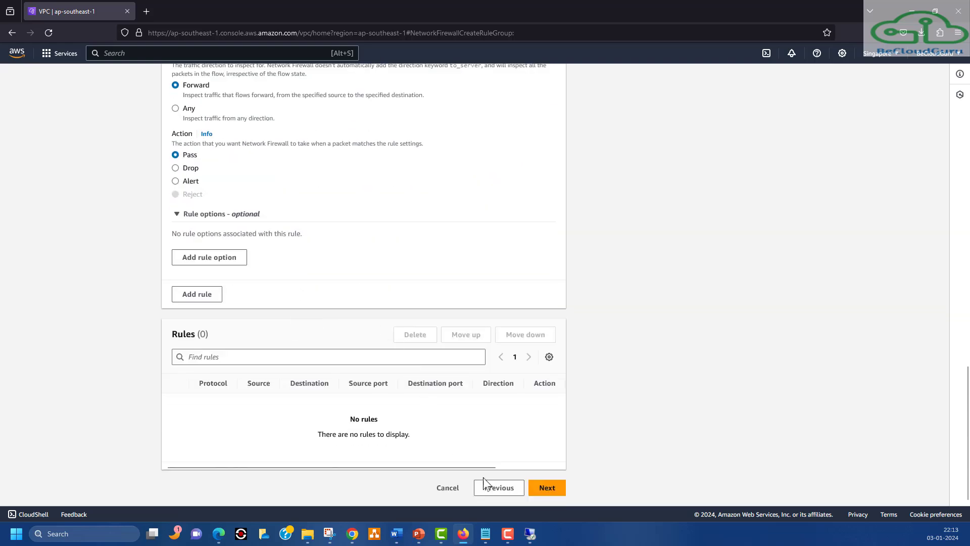
{"action": "left_click", "coordinate": [447, 488]}
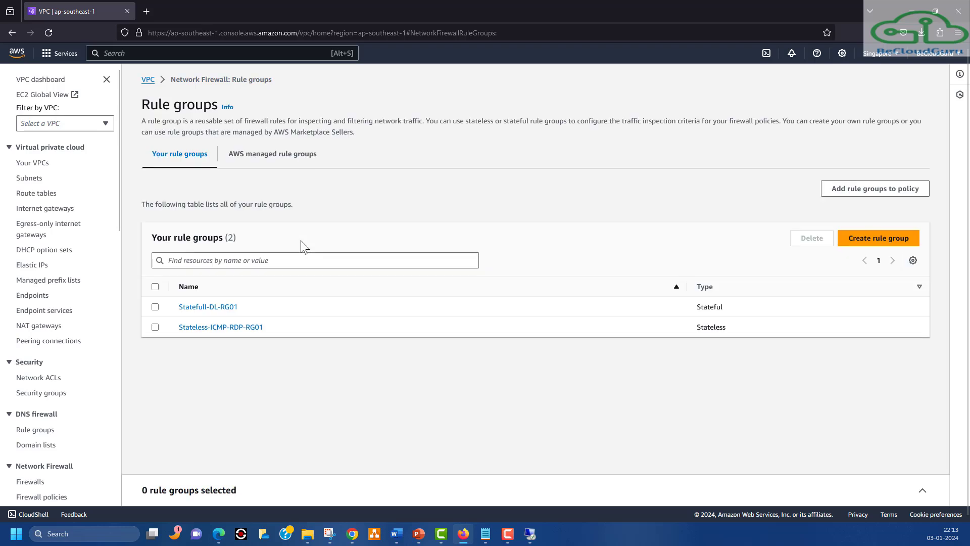
Start a new stateful rule group in the Suricata compatible rule string format with strict evaluation order, and continue to its details
{"action": "left_click", "coordinate": [878, 243]}
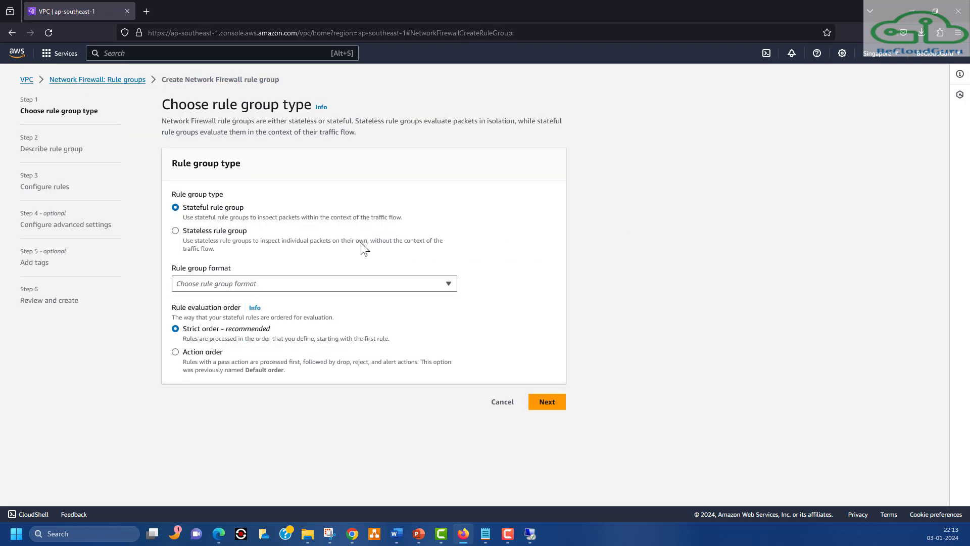
{"action": "left_click", "coordinate": [212, 285]}
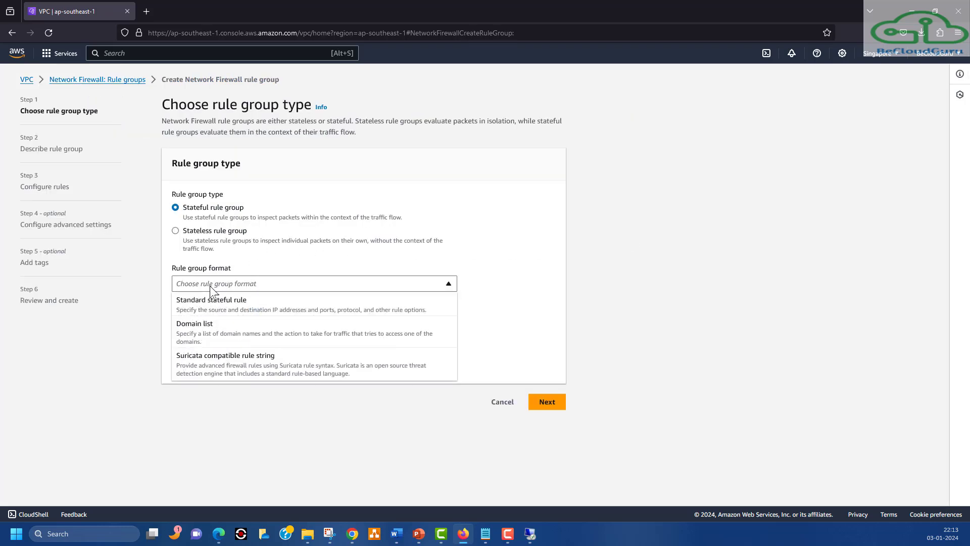
{"action": "left_click", "coordinate": [238, 362]}
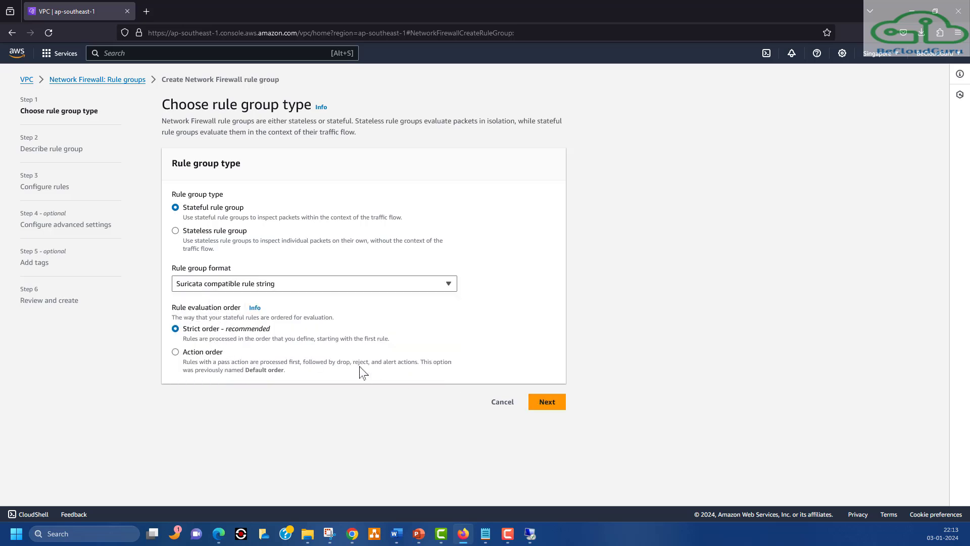
{"action": "left_click", "coordinate": [545, 401]}
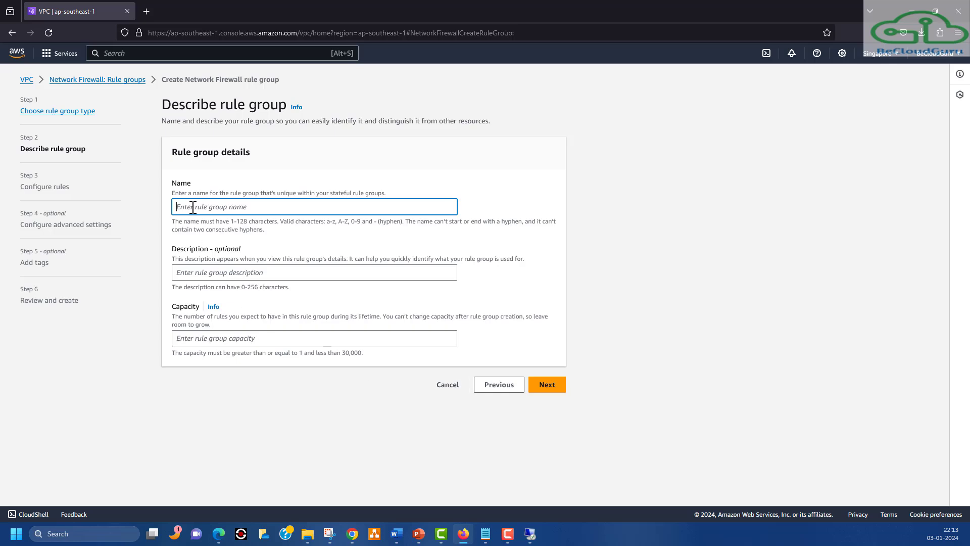
Name the rule group werwe, describe it as qwerwer, set its capacity to 100, and continue to the rule configuration
{"action": "type", "text": "werwe"}
{"action": "left_click", "coordinate": [191, 272]}
{"action": "type", "text": "qwerwer"}
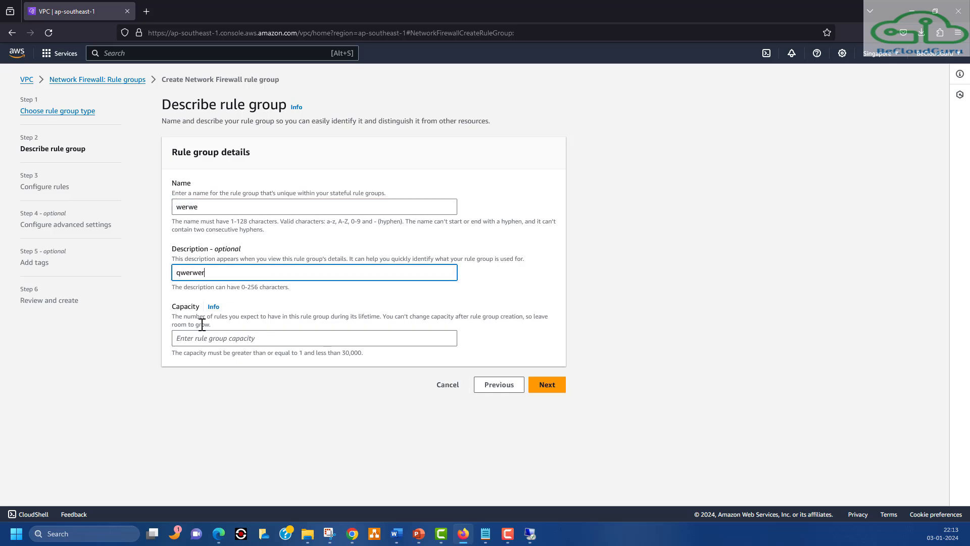
{"action": "left_click", "coordinate": [202, 337]}
{"action": "type", "text": "100"}
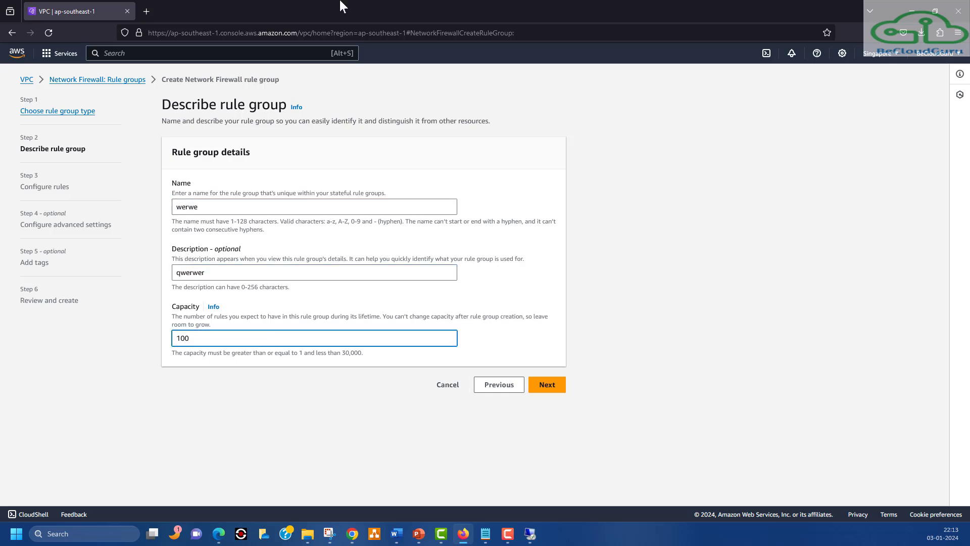
{"action": "left_click", "coordinate": [545, 385]}
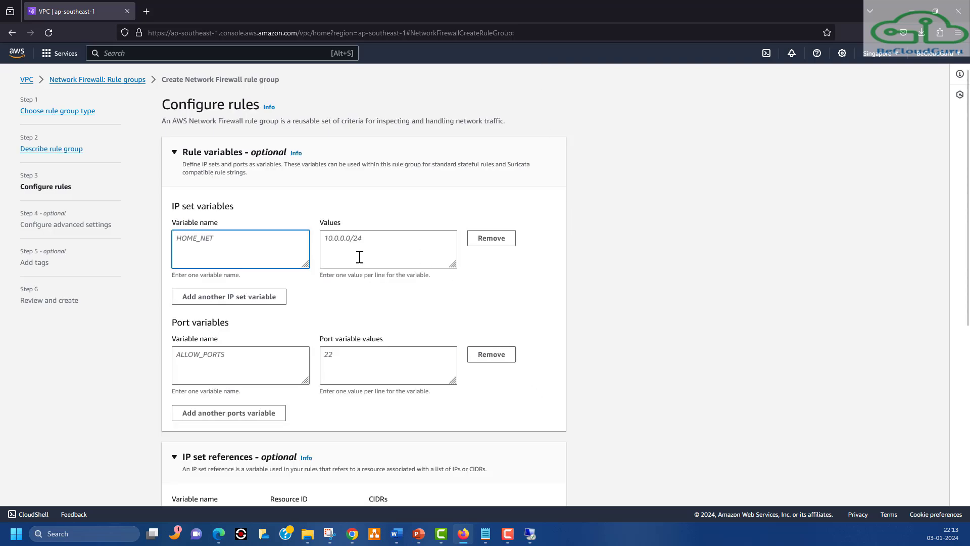
Review the rule variables, IP set references and Suricata compatible rule string field, and cancel the rule group creation
{"action": "scroll", "coordinate": [288, 328], "scroll_direction": "down", "scroll_amount": 3}
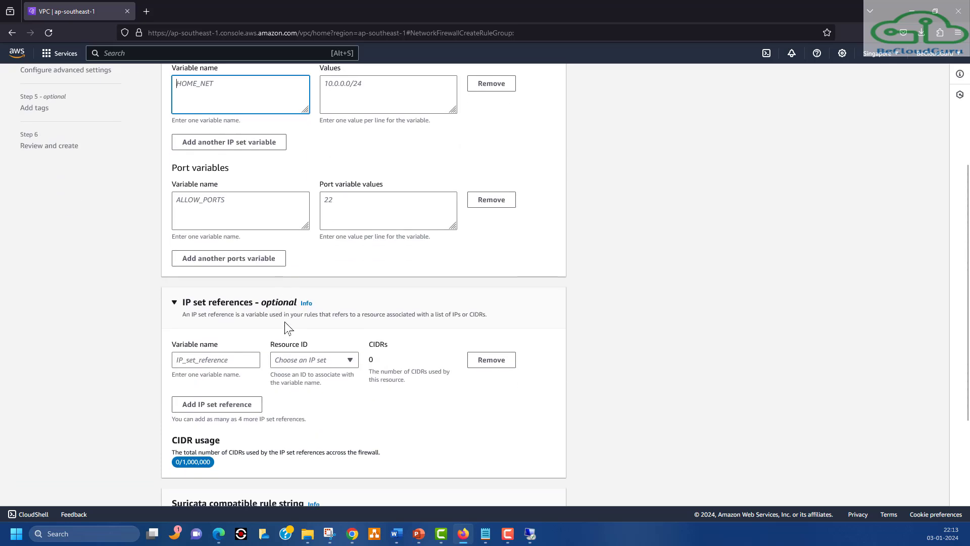
{"action": "scroll", "coordinate": [285, 328], "scroll_direction": "down", "scroll_amount": 3}
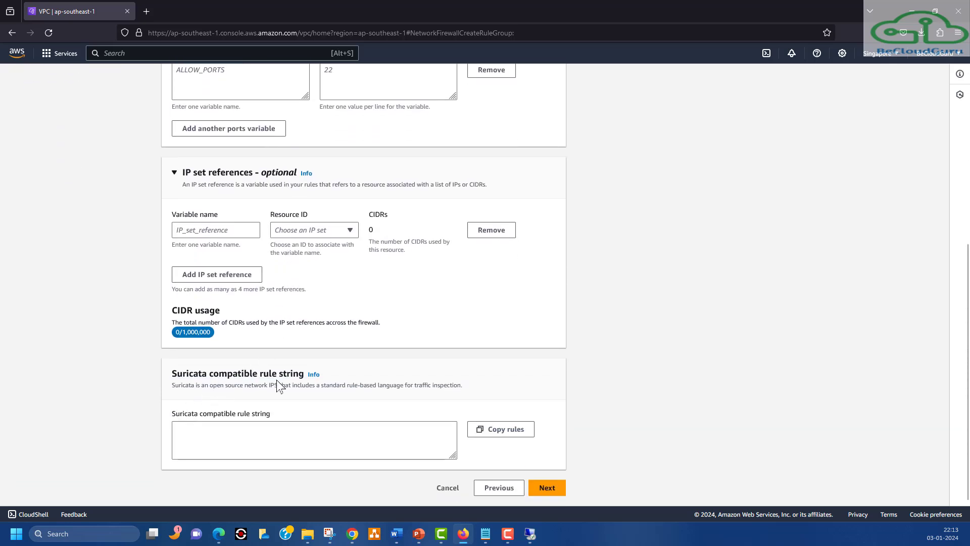
{"action": "left_click", "coordinate": [227, 424]}
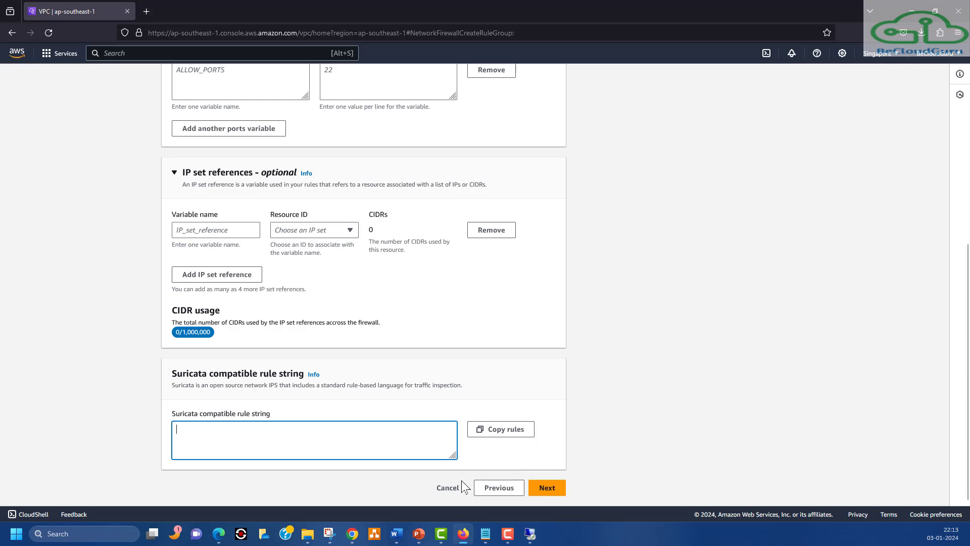
{"action": "left_click", "coordinate": [431, 504]}
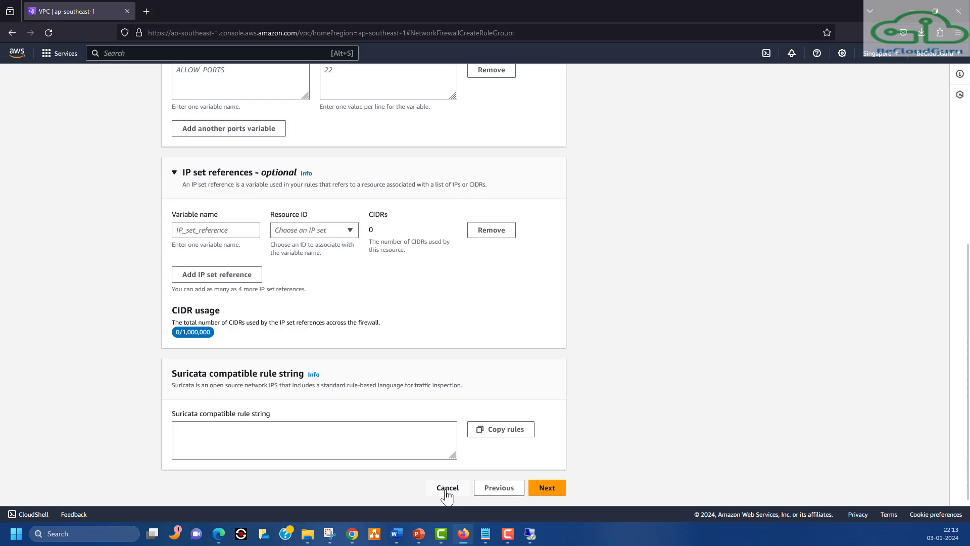
{"action": "left_click", "coordinate": [446, 488]}
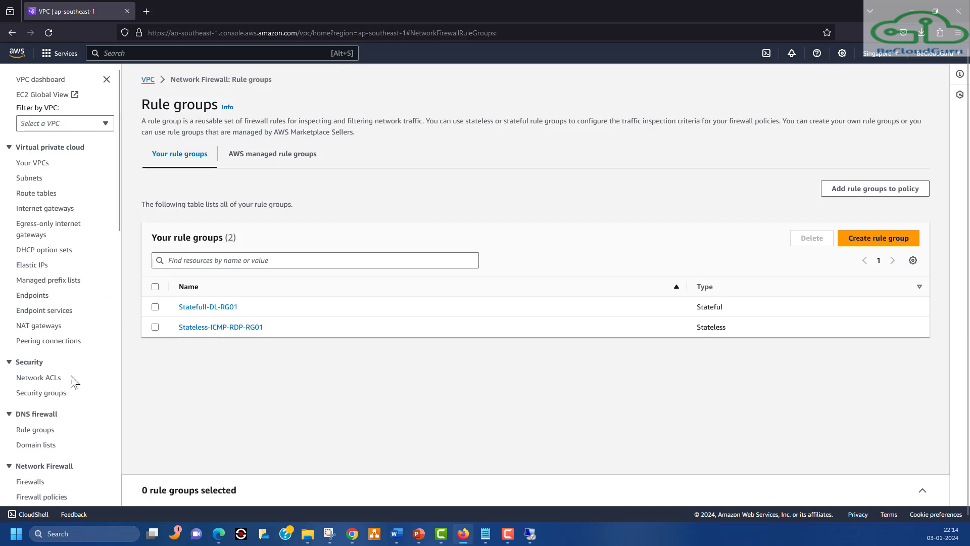
Start a firewall policy with FW-Policy01 as name and description, keep the Drop stream exception policy, and continue to adding rule groups
{"action": "left_click_drag", "start_coordinate": [120, 211], "coordinate": [111, 314]}
{"action": "left_click", "coordinate": [43, 232]}
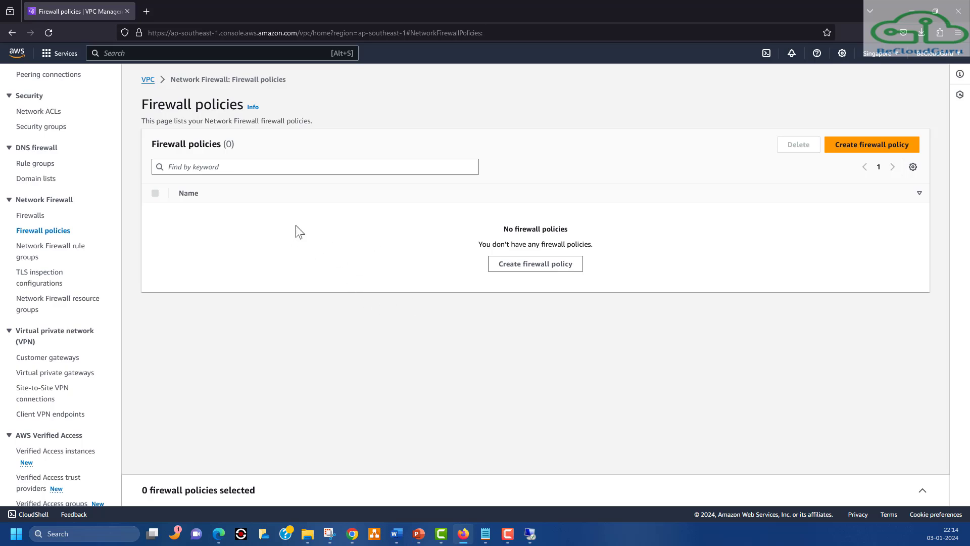
{"action": "left_click", "coordinate": [503, 267]}
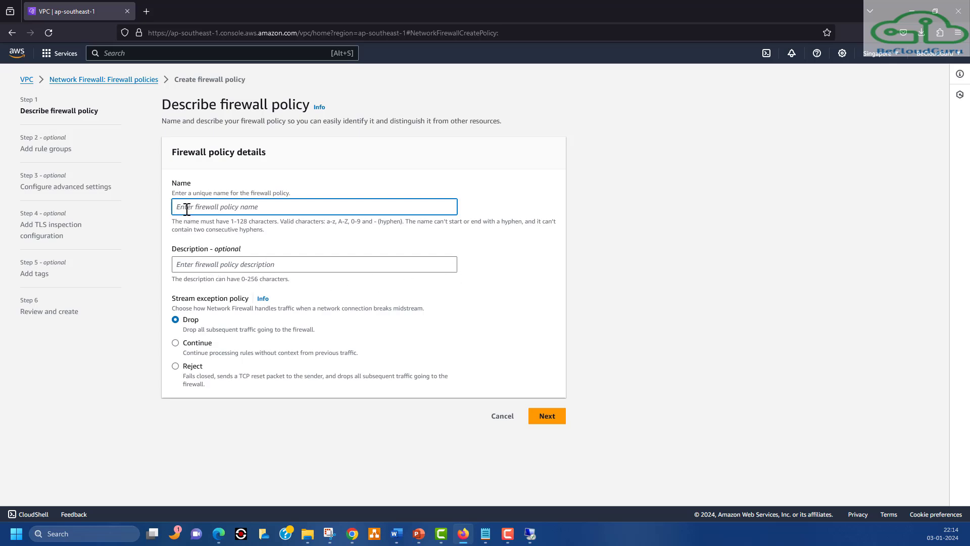
{"action": "type", "text": "FW-Policy01"}
{"action": "left_click_drag", "start_coordinate": [218, 207], "coordinate": [155, 207]}
{"action": "key", "text": "ctrl+c"}
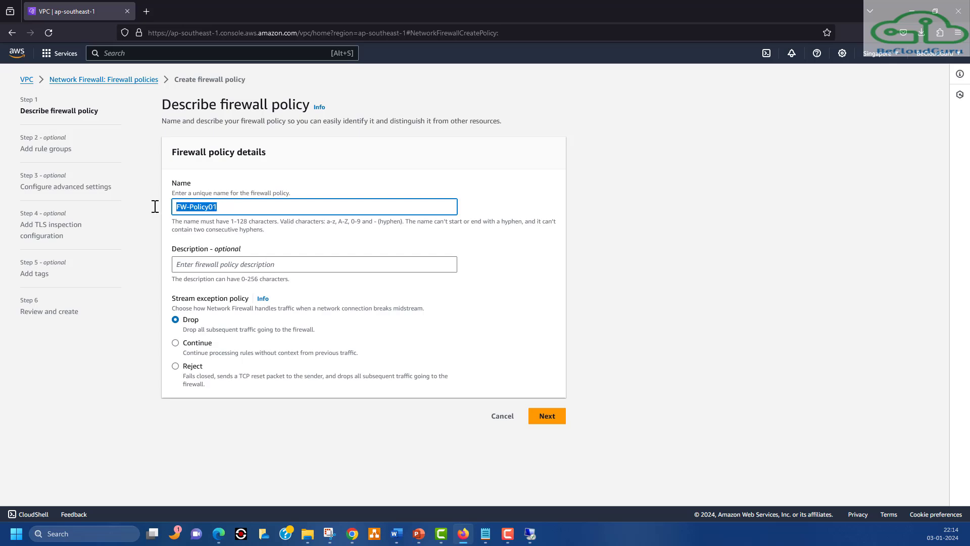
{"action": "left_click", "coordinate": [213, 266]}
{"action": "key", "text": "ctrl+v"}
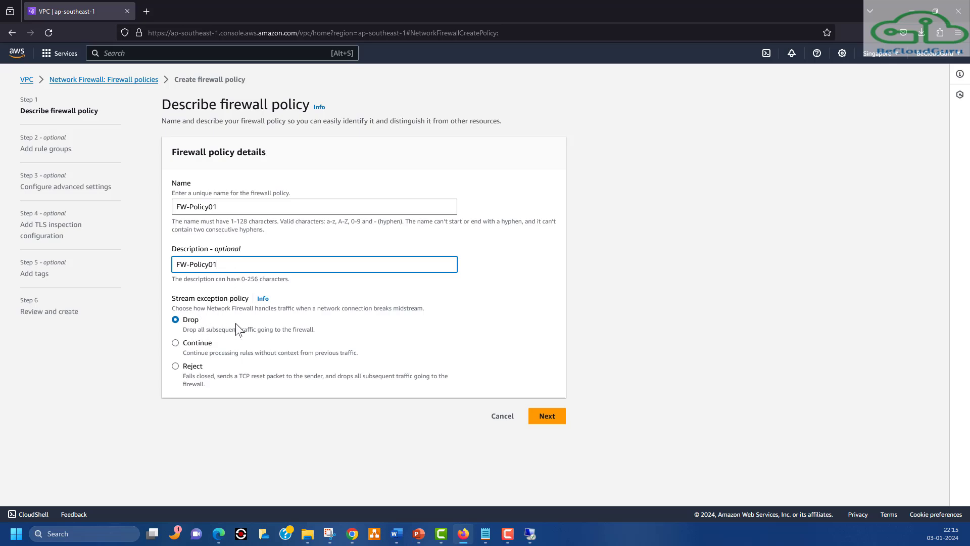
{"action": "left_click", "coordinate": [536, 419]}
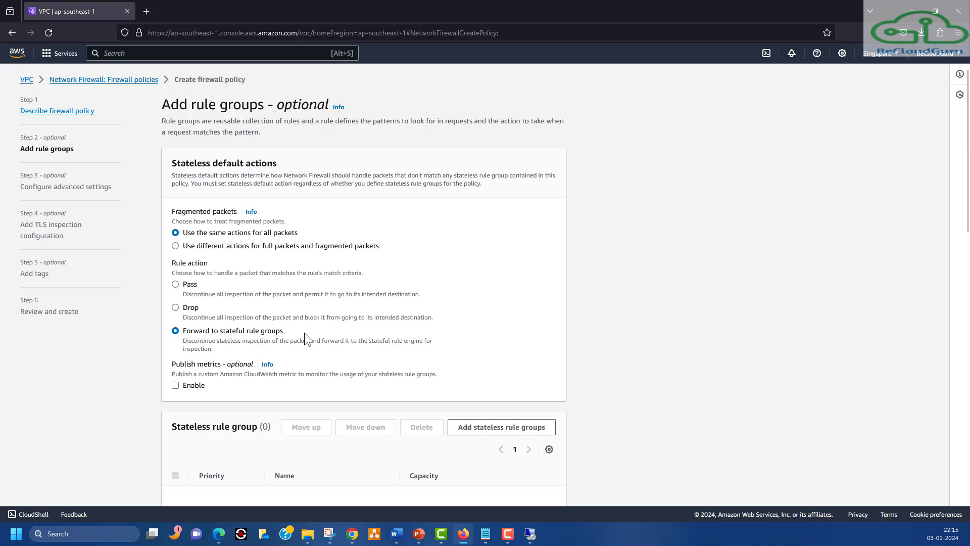
Add the existing stateless rule group Stateless-ICMP-RDP-RG01 to the firewall policy
{"action": "scroll", "coordinate": [390, 303], "scroll_direction": "down", "scroll_amount": 4}
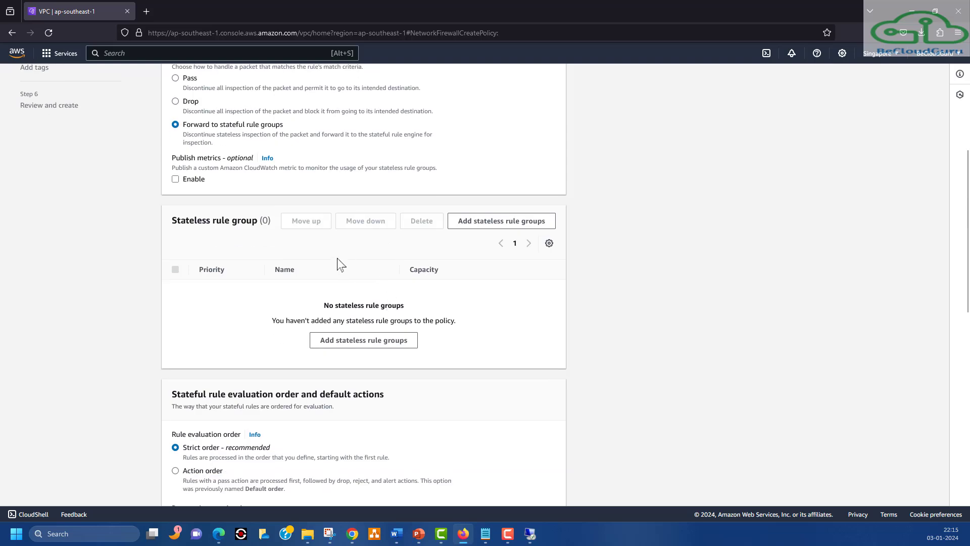
{"action": "scroll", "coordinate": [334, 265], "scroll_direction": "down", "scroll_amount": 4}
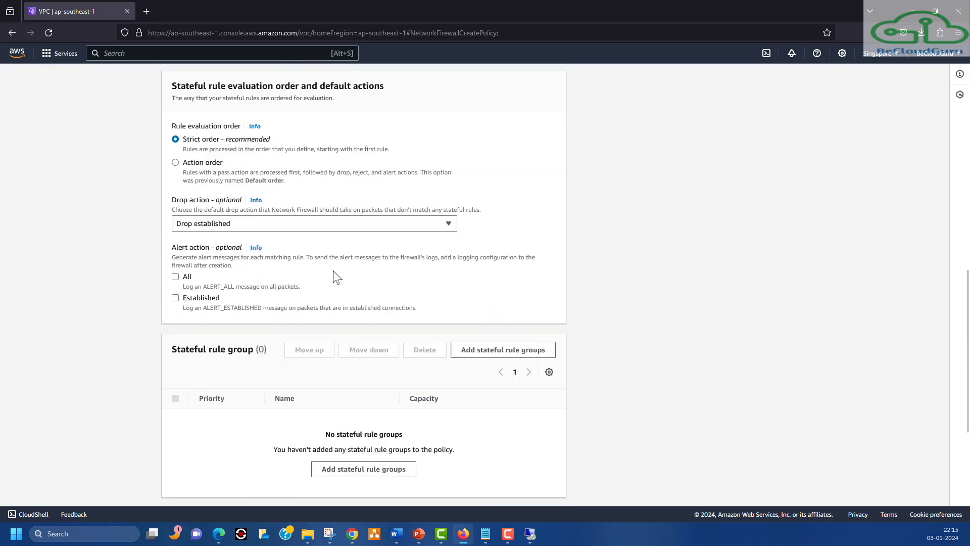
{"action": "scroll", "coordinate": [328, 276], "scroll_direction": "up", "scroll_amount": 4}
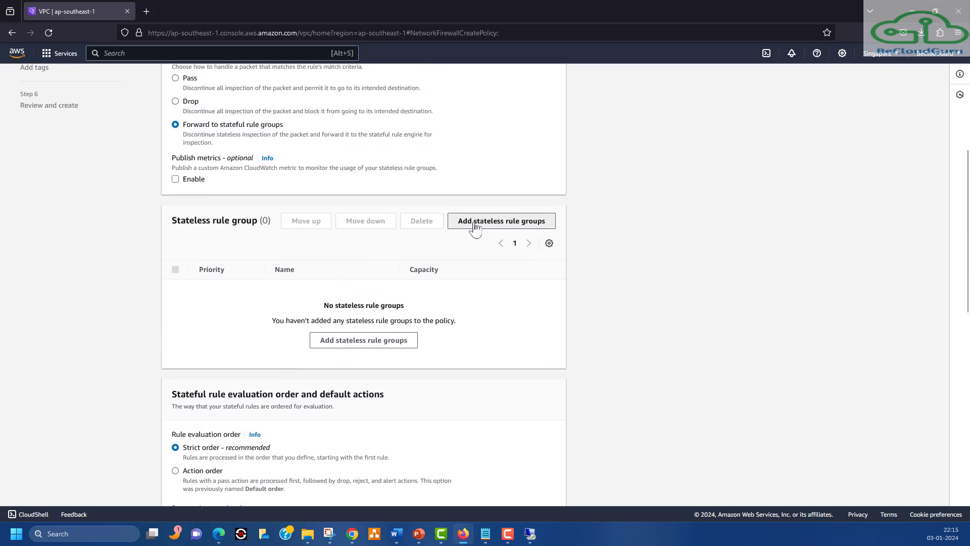
{"action": "left_click", "coordinate": [473, 222]}
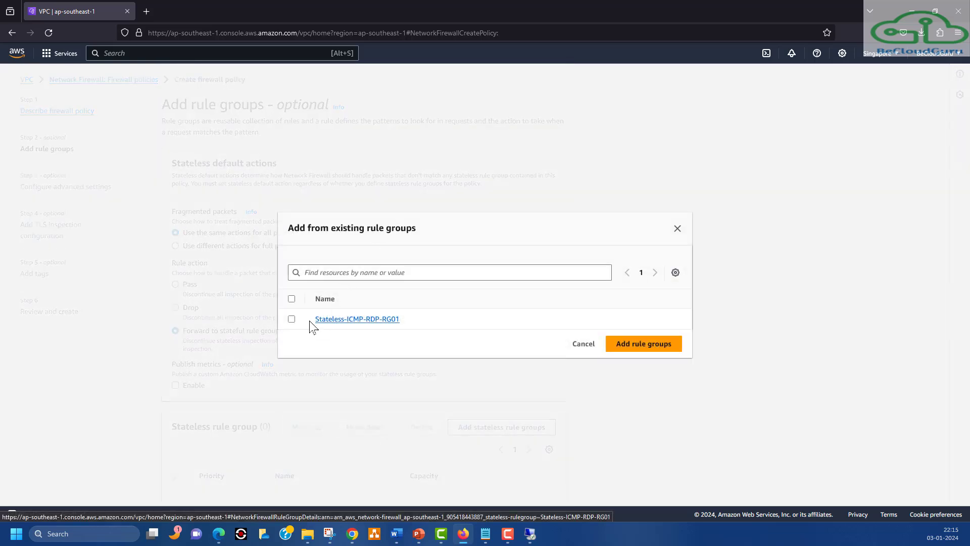
{"action": "left_click", "coordinate": [290, 319]}
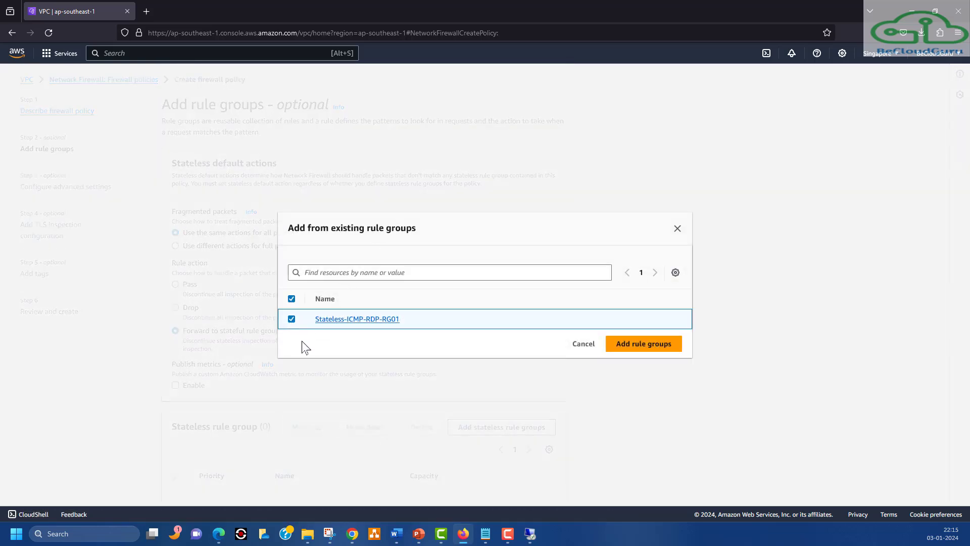
{"action": "left_click", "coordinate": [620, 349]}
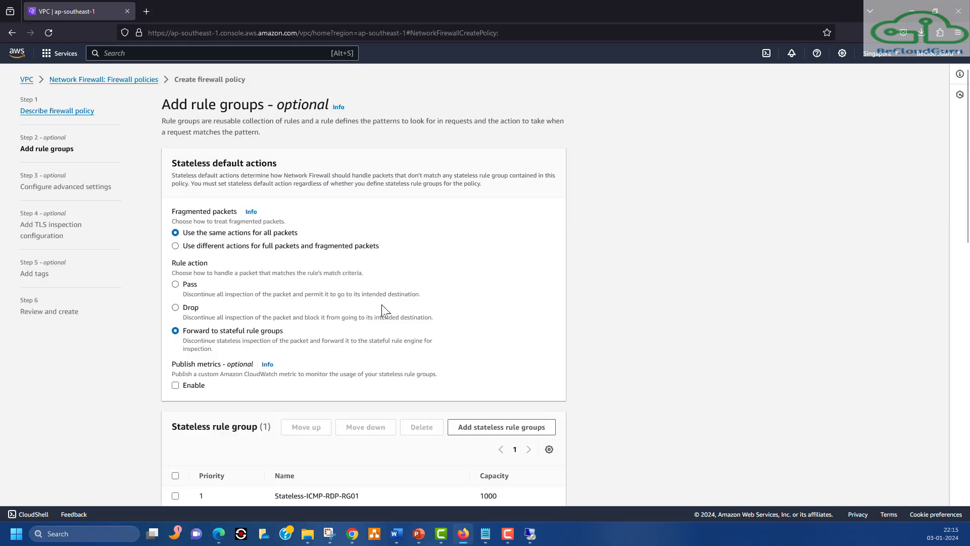
Set the stateful rule evaluation order to Action order and add the existing stateful rule group Statefull-DL-RG01 to the policy
{"action": "scroll", "coordinate": [382, 305], "scroll_direction": "down", "scroll_amount": 3}
{"action": "scroll", "coordinate": [382, 305], "scroll_direction": "down", "scroll_amount": 6}
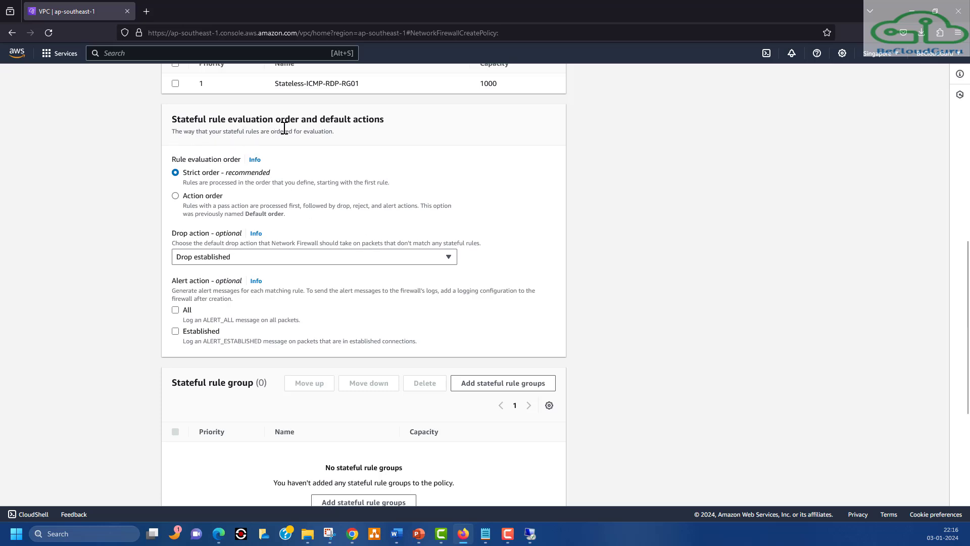
{"action": "left_click", "coordinate": [176, 196]}
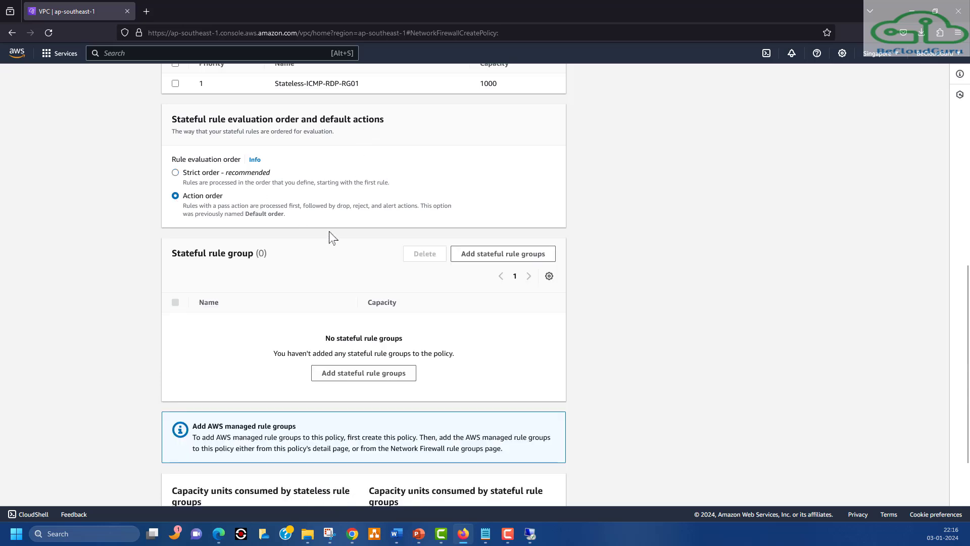
{"action": "left_click", "coordinate": [502, 253]}
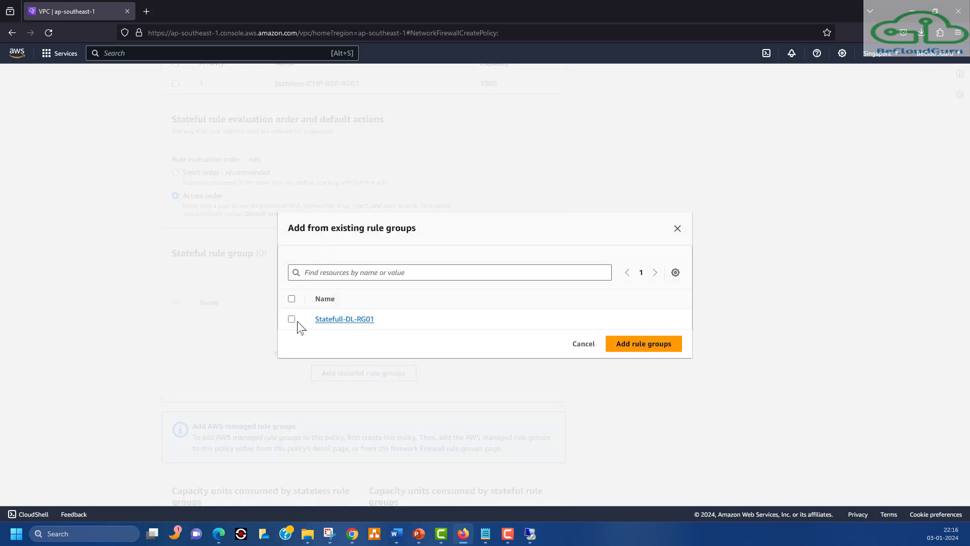
{"action": "left_click", "coordinate": [296, 321]}
{"action": "left_click", "coordinate": [616, 347]}
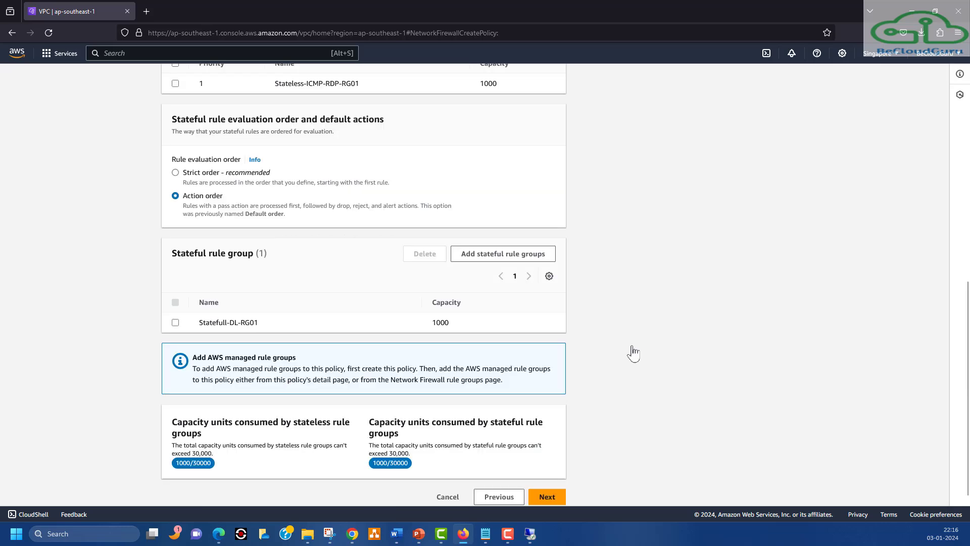
{"action": "scroll", "coordinate": [392, 308], "scroll_direction": "down", "scroll_amount": 1}
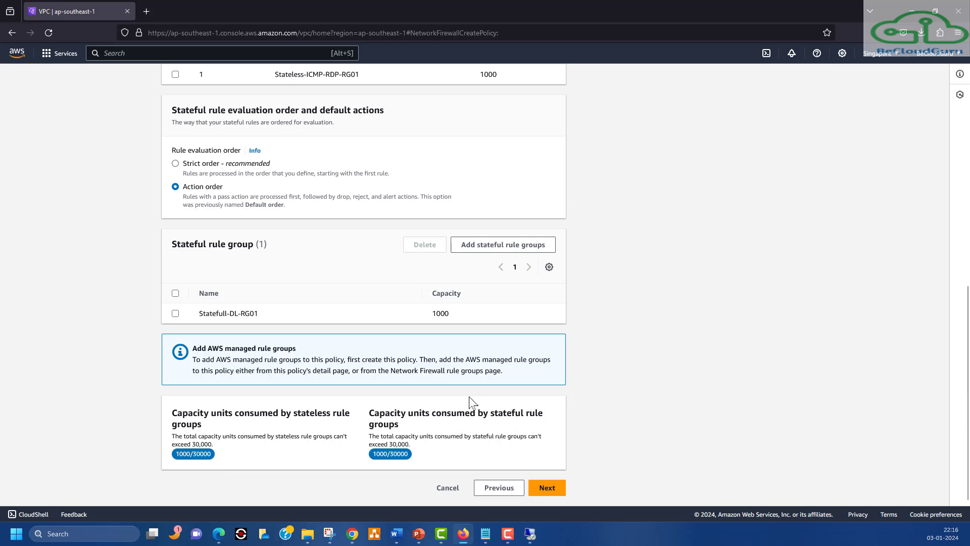
{"action": "left_click", "coordinate": [548, 488]}
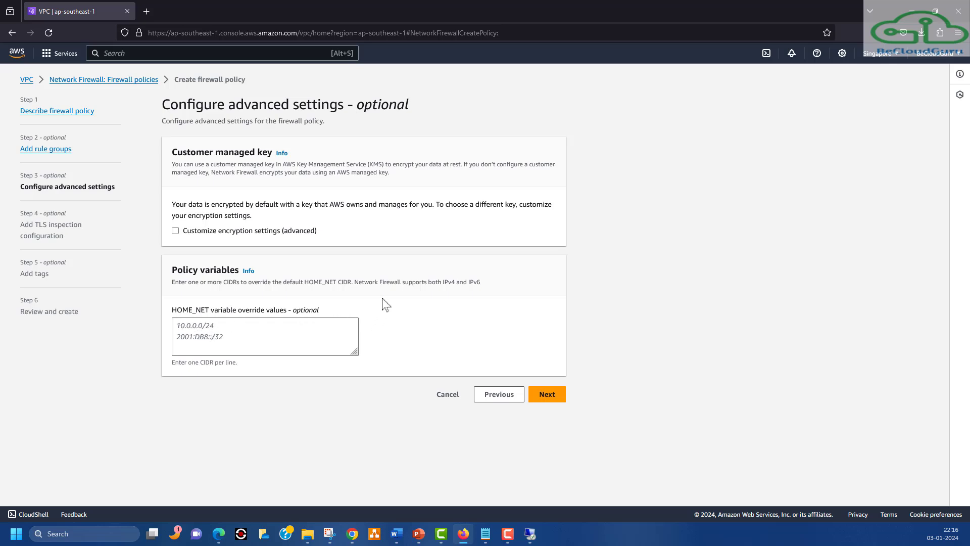
Create the firewall policy with default encryption and policy variables, without a TLS inspection configuration or tags
{"action": "left_click", "coordinate": [547, 396]}
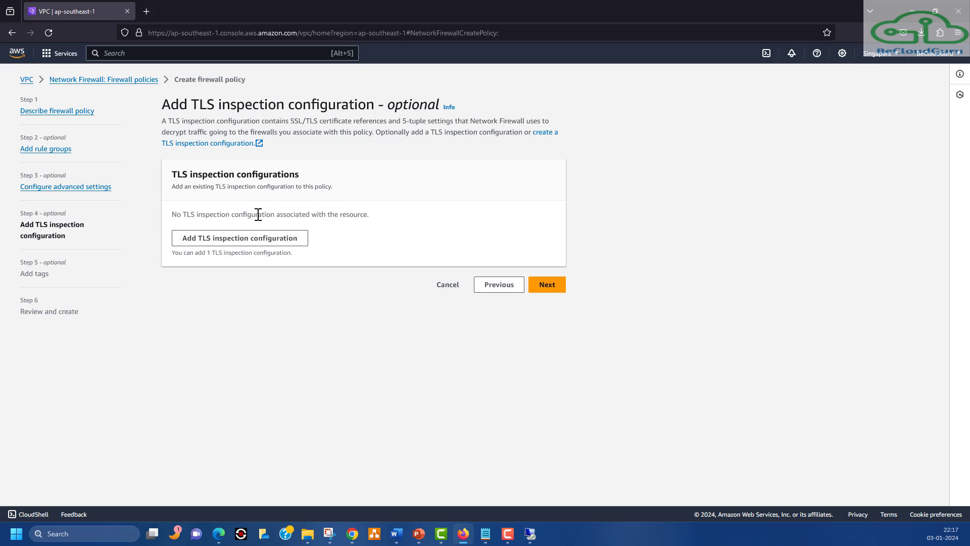
{"action": "left_click", "coordinate": [552, 285]}
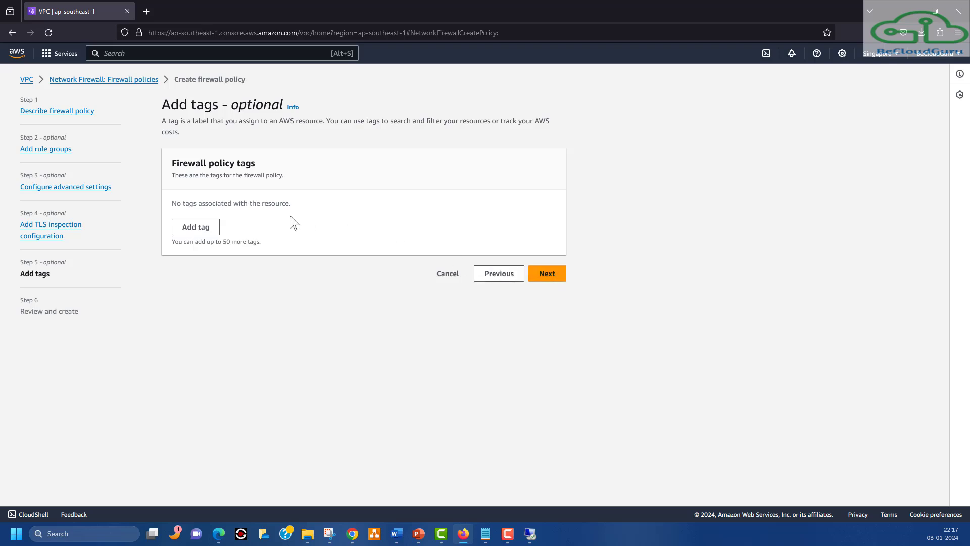
{"action": "left_click", "coordinate": [553, 273]}
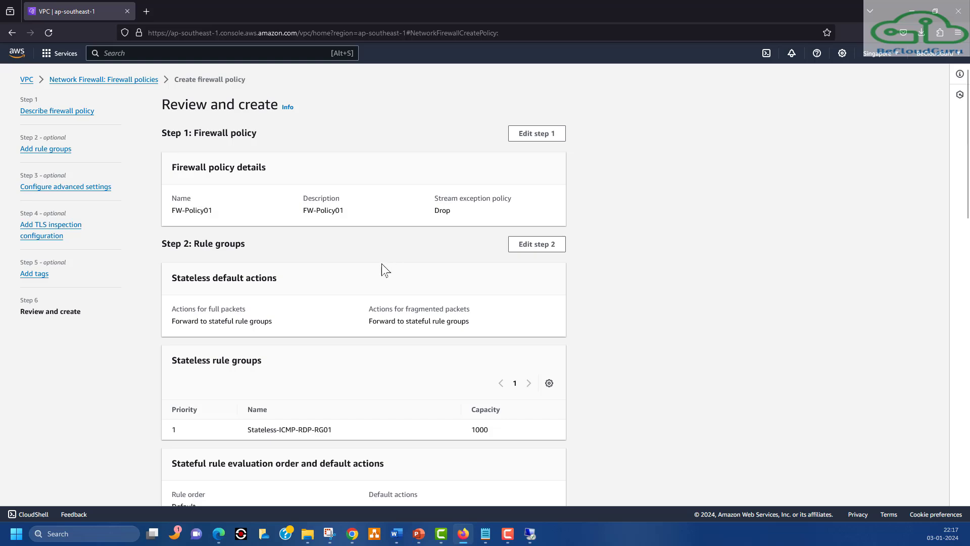
{"action": "scroll", "coordinate": [381, 268], "scroll_direction": "down", "scroll_amount": 15}
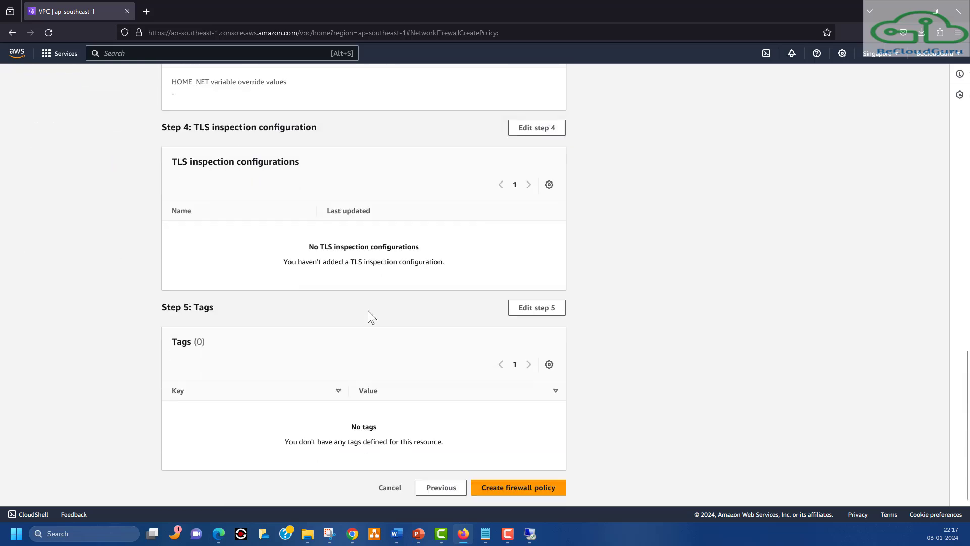
{"action": "left_click", "coordinate": [501, 489]}
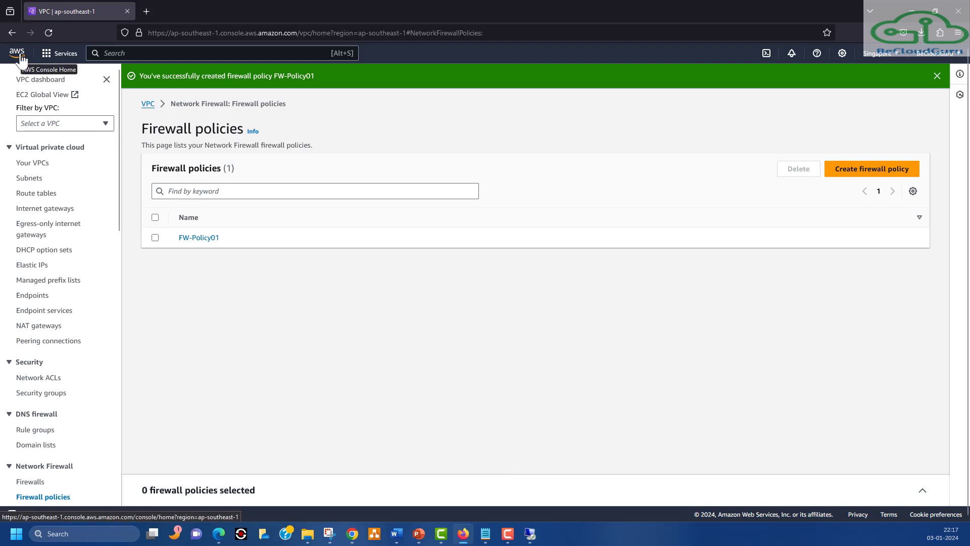
{"action": "left_click", "coordinate": [937, 76]}
Start a new network firewall with Firewall-Demo-01 as both name and description, and continue to the VPC configuration
{"action": "left_click", "coordinate": [9, 147]}
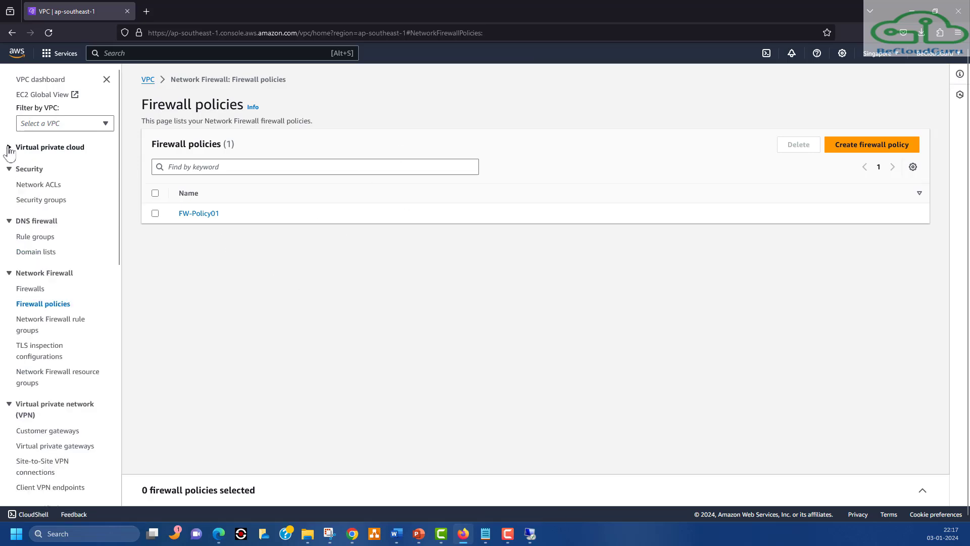
{"action": "left_click", "coordinate": [10, 170]}
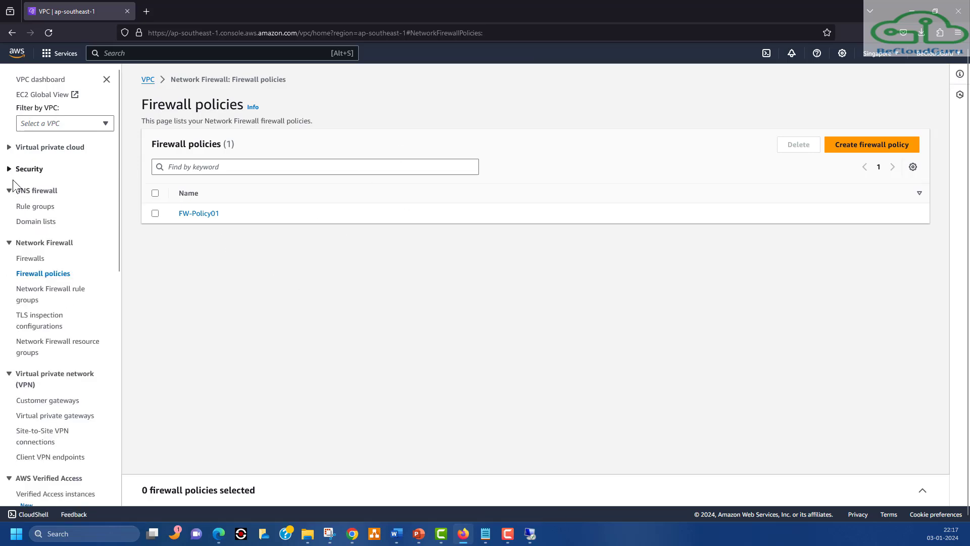
{"action": "left_click", "coordinate": [28, 259]}
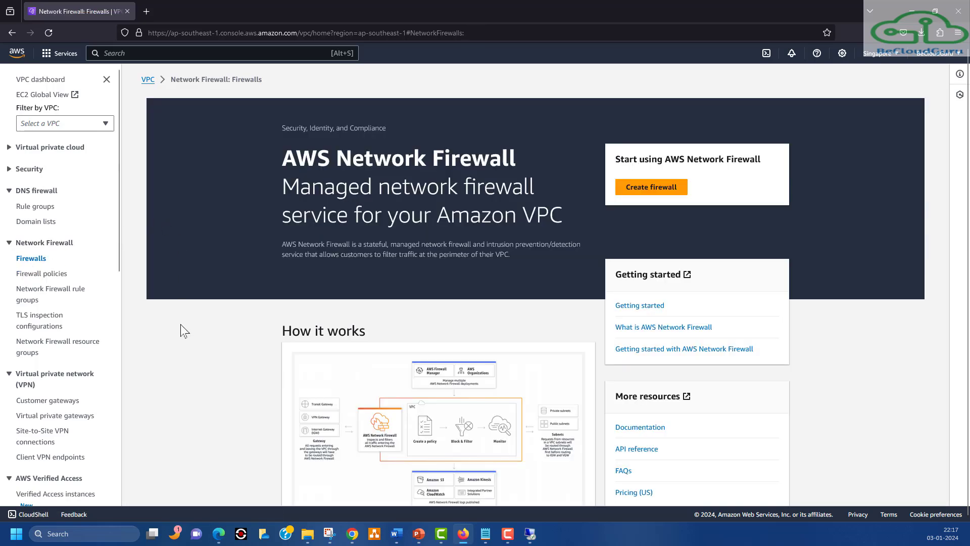
{"action": "left_click", "coordinate": [641, 191]}
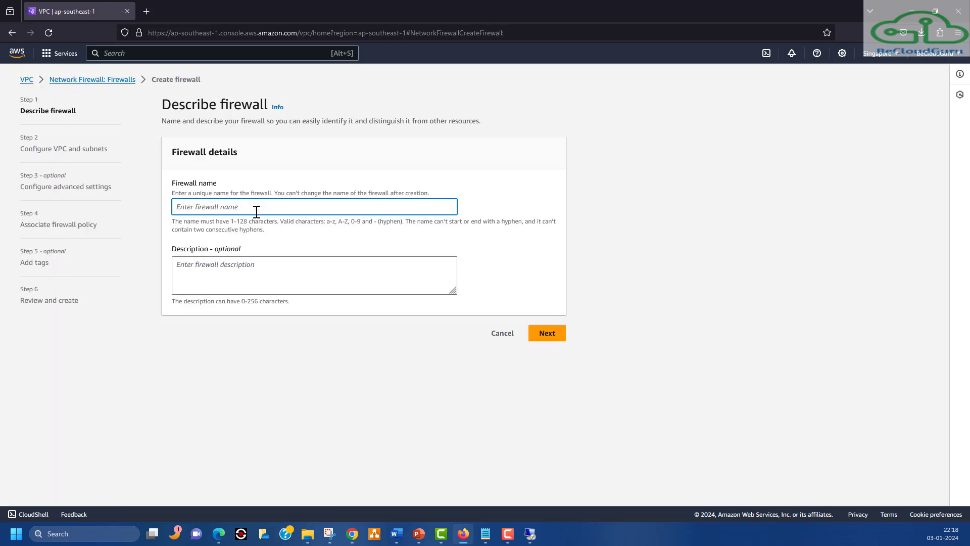
{"action": "type", "text": "Firewall-Demo-01"}
{"action": "left_click_drag", "start_coordinate": [256, 214], "coordinate": [101, 223]}
{"action": "key", "text": "ctrl+c"}
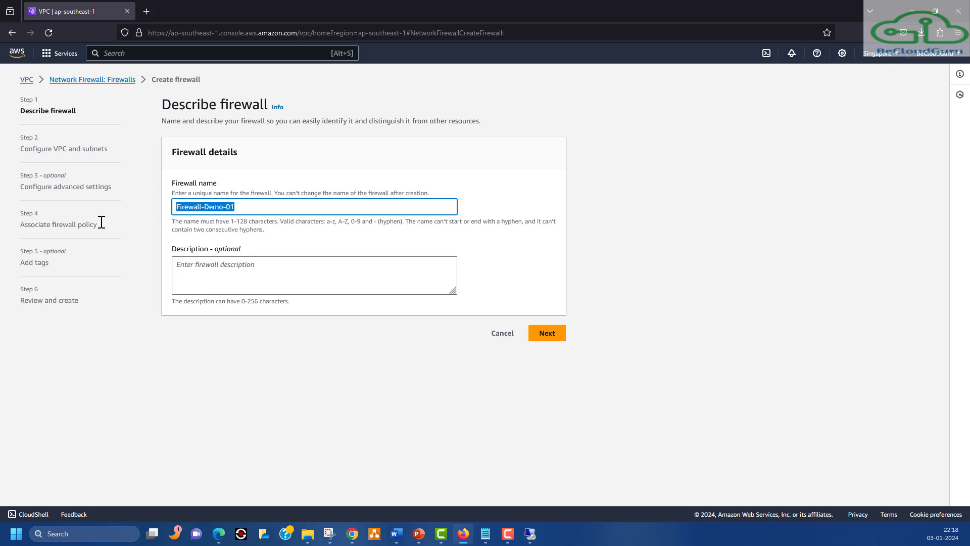
{"action": "left_click", "coordinate": [195, 268]}
{"action": "key", "text": "ctrl+v"}
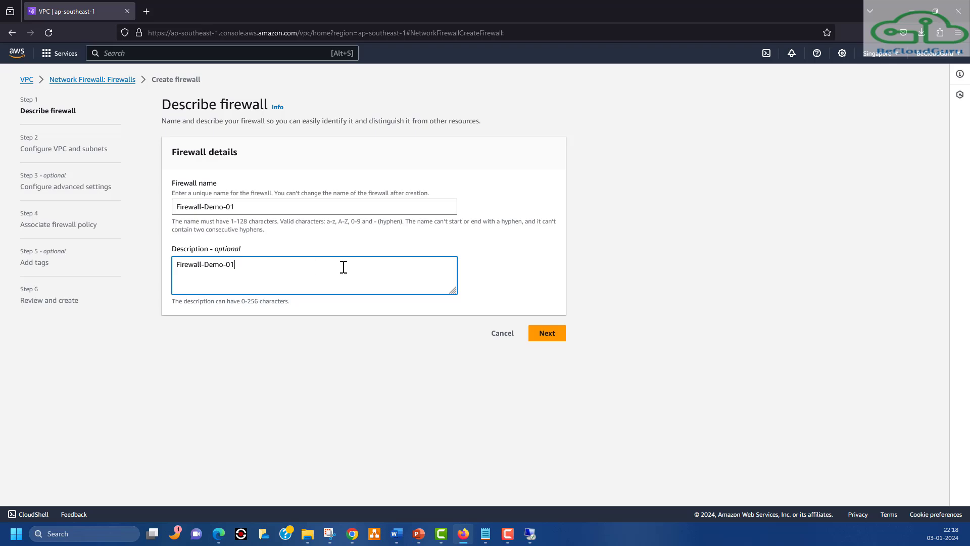
{"action": "left_click", "coordinate": [544, 327]}
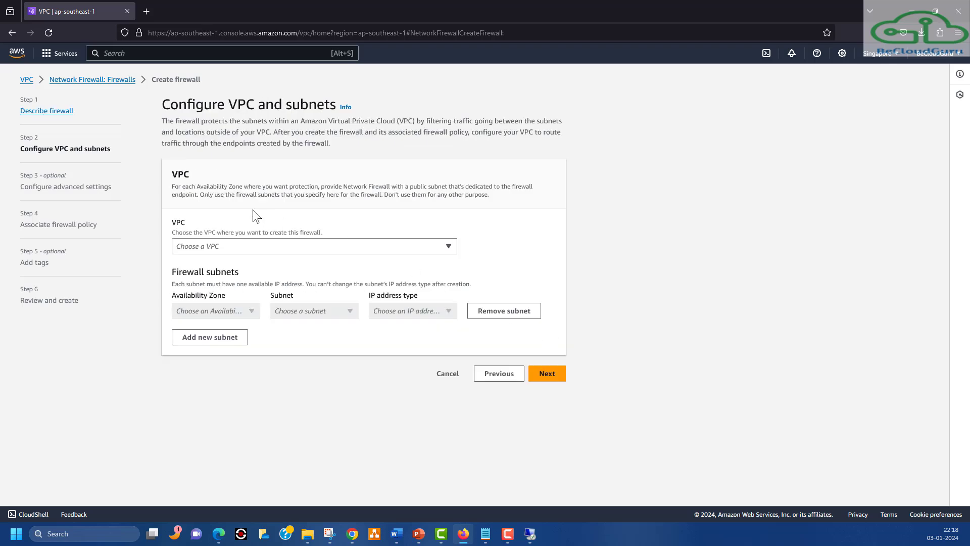
Place the firewall in Firewall-Lab-VPC, using Firewall-Subnet in ap-southeast-1a with IP address type IPv4
{"action": "left_click", "coordinate": [219, 247]}
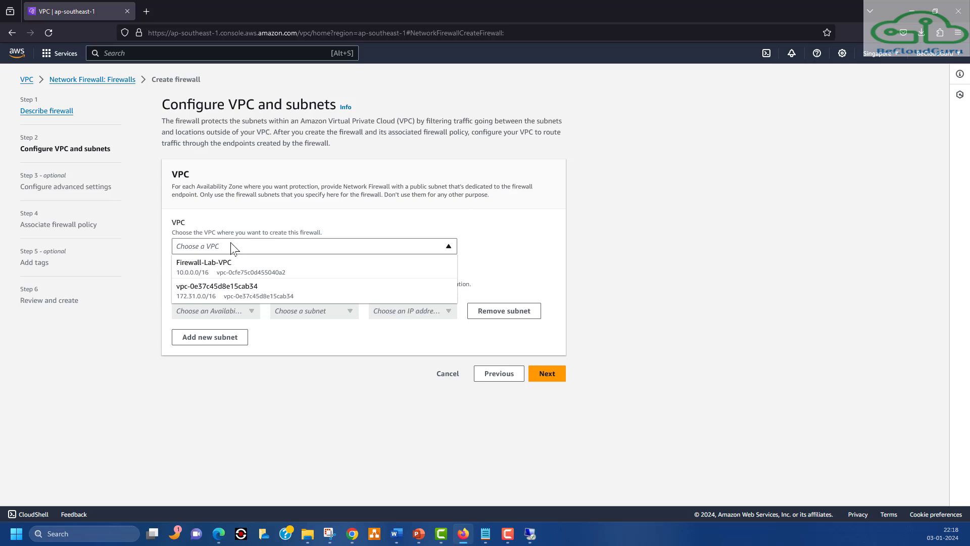
{"action": "left_click", "coordinate": [208, 267]}
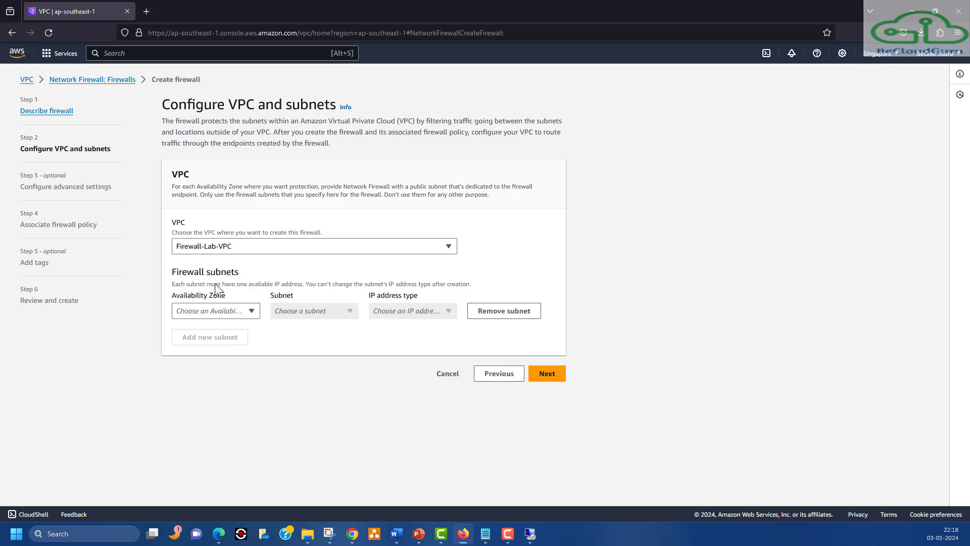
{"action": "left_click", "coordinate": [226, 311]}
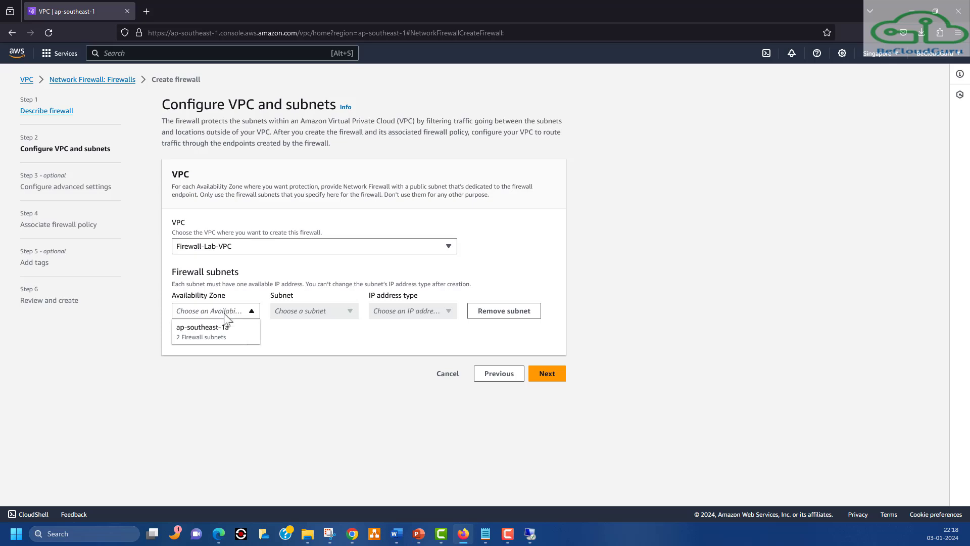
{"action": "left_click", "coordinate": [222, 330]}
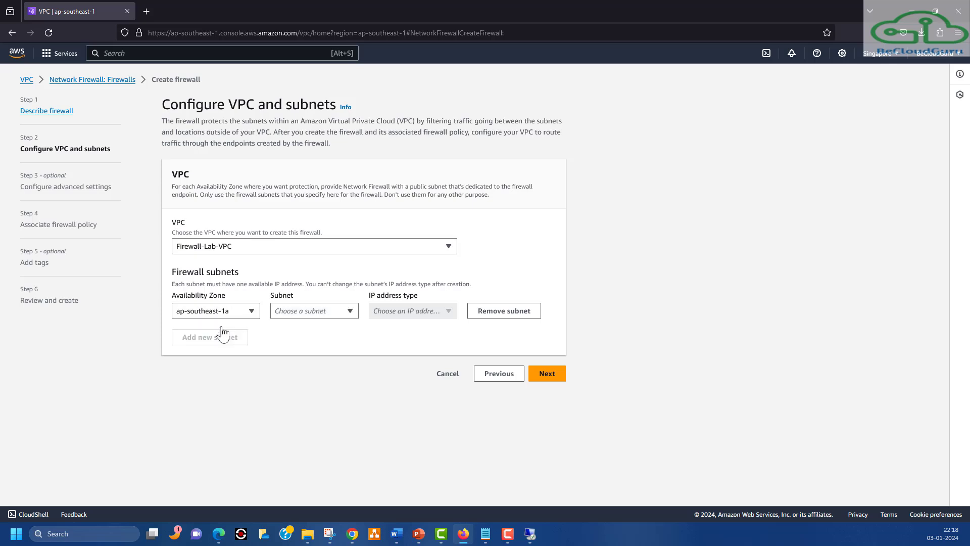
{"action": "left_click", "coordinate": [285, 311]}
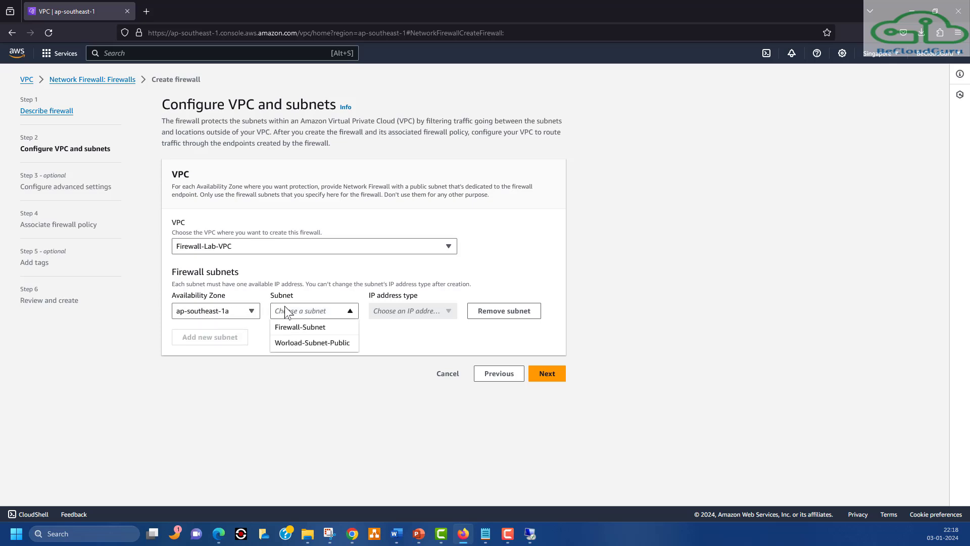
{"action": "left_click", "coordinate": [311, 329]}
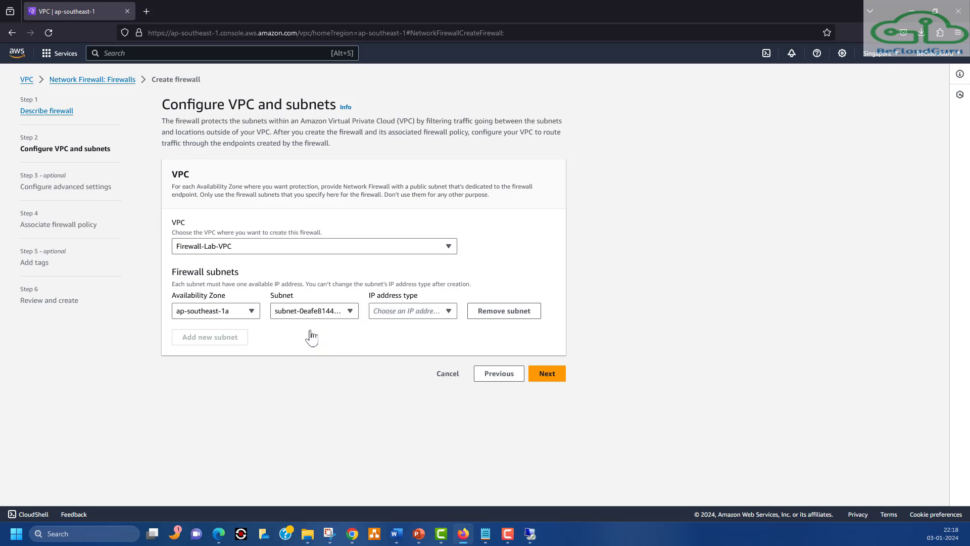
{"action": "left_click", "coordinate": [415, 313]}
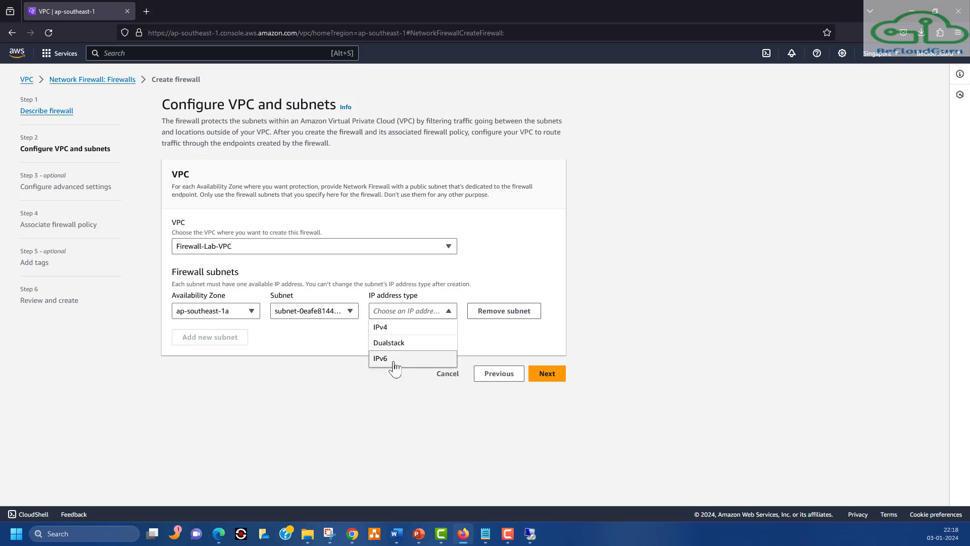
{"action": "left_click", "coordinate": [392, 328]}
{"action": "left_click", "coordinate": [546, 374]}
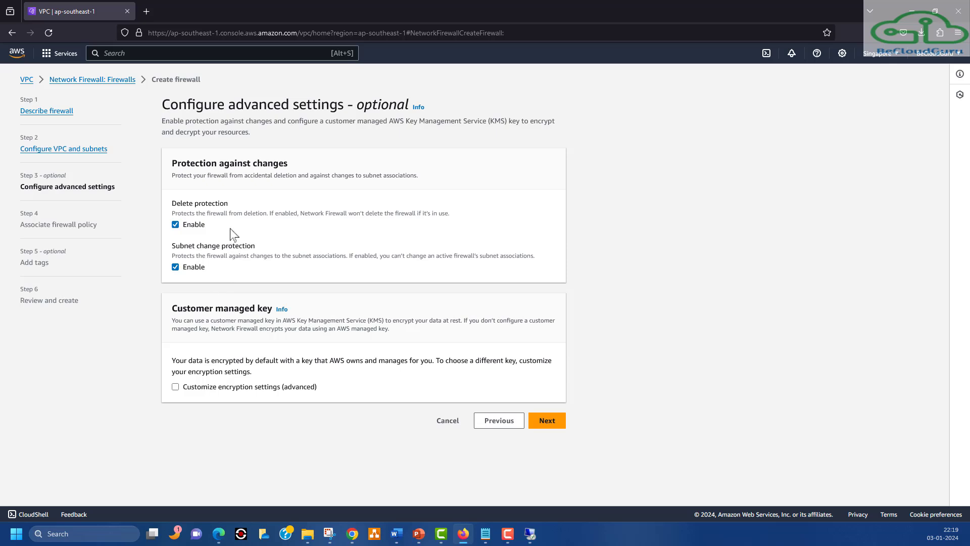
Recheck the VPC and subnet configuration, then keep delete protection, subnet change protection and the default encryption for the firewall
{"action": "left_click", "coordinate": [499, 422]}
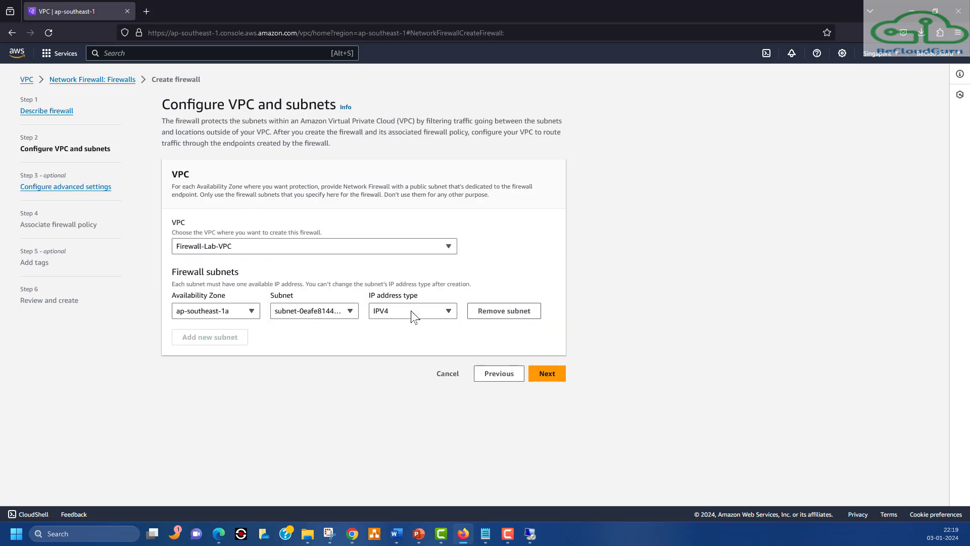
{"action": "left_click", "coordinate": [531, 373]}
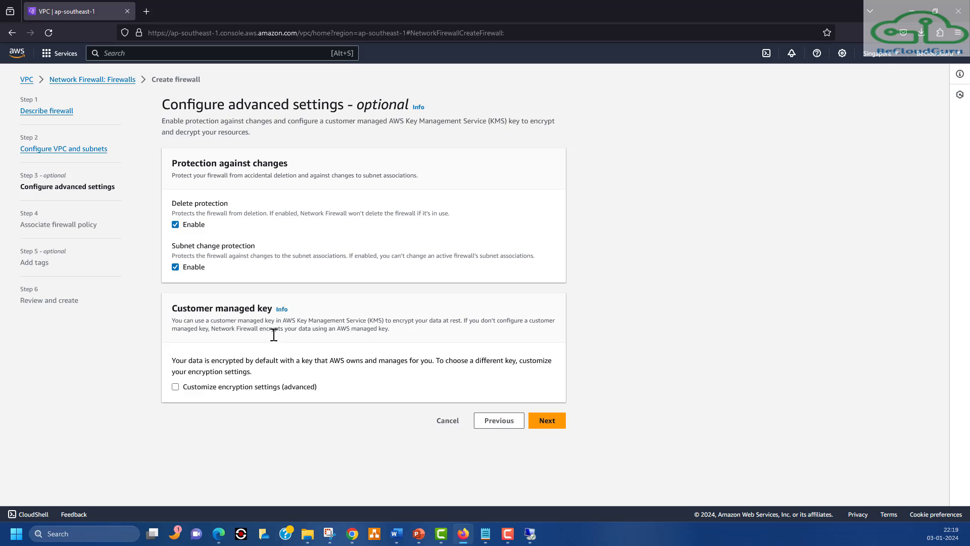
{"action": "left_click", "coordinate": [547, 420]}
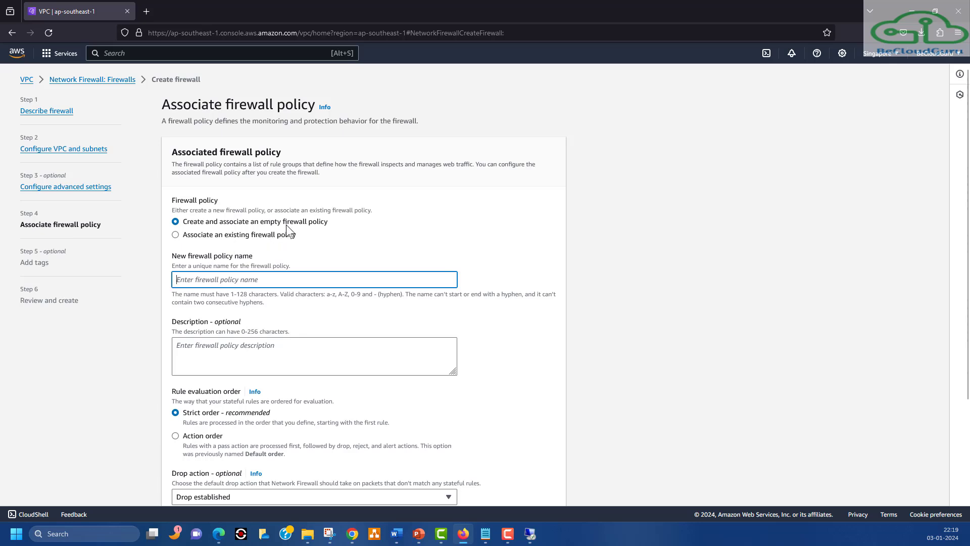
Associate the existing firewall policy FW-Policy01 with the firewall and continue to the tags
{"action": "left_click", "coordinate": [253, 236]}
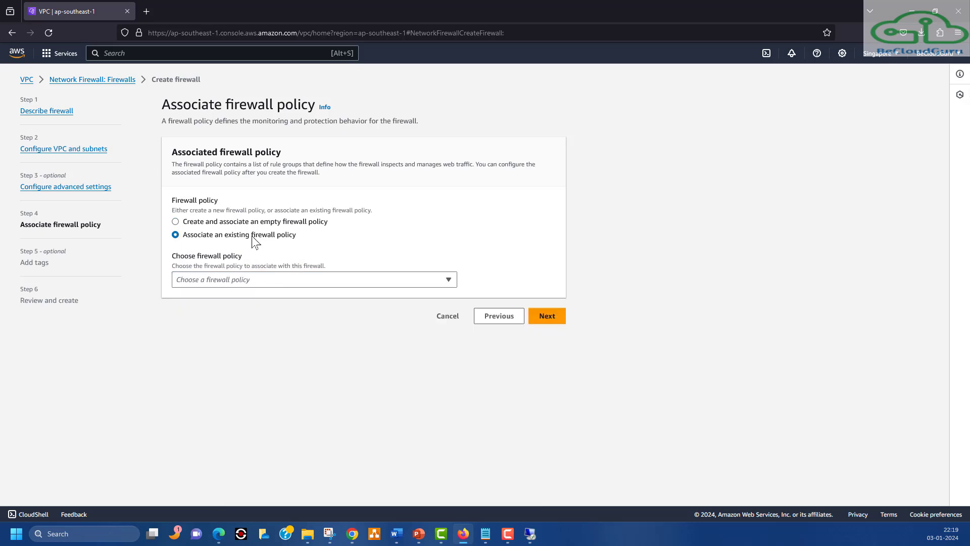
{"action": "left_click", "coordinate": [241, 279]}
{"action": "left_click", "coordinate": [210, 297]}
{"action": "left_click", "coordinate": [547, 316]}
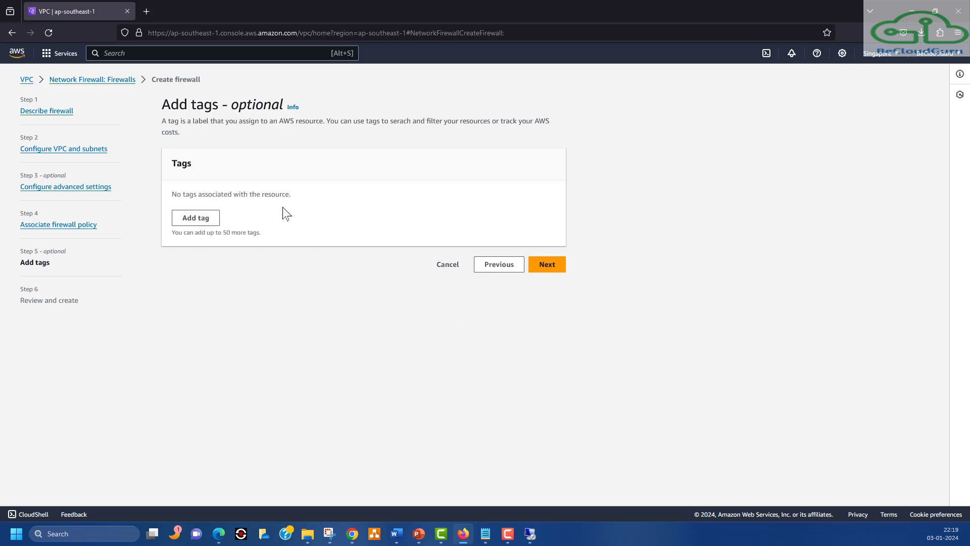
Skip the tags, review the firewall configuration and create the firewall
{"action": "left_click", "coordinate": [561, 264]}
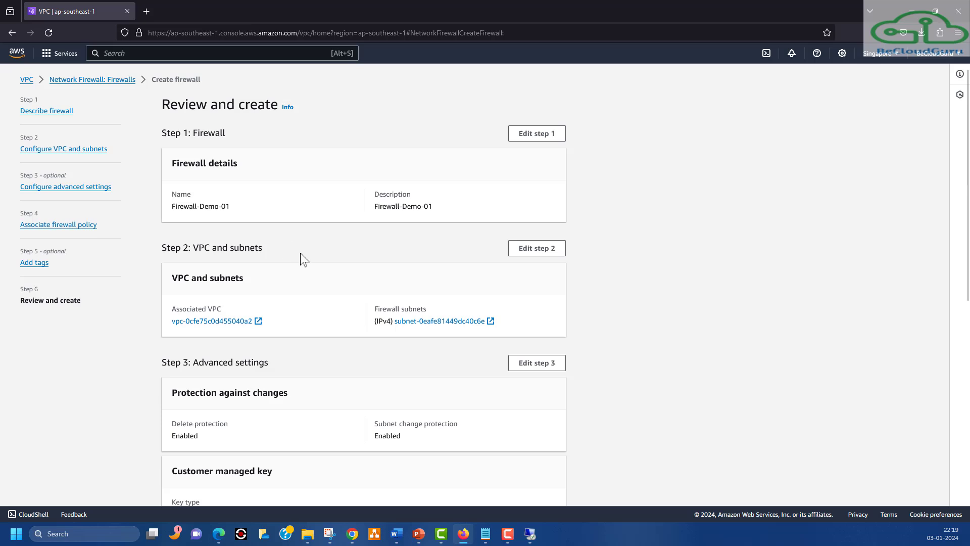
{"action": "scroll", "coordinate": [300, 255], "scroll_direction": "down", "scroll_amount": 7}
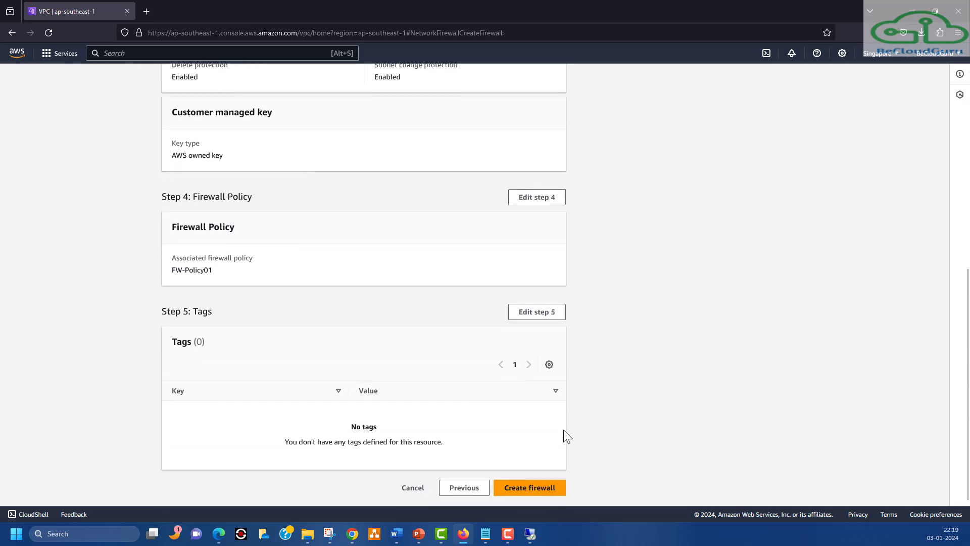
{"action": "left_click", "coordinate": [529, 490]}
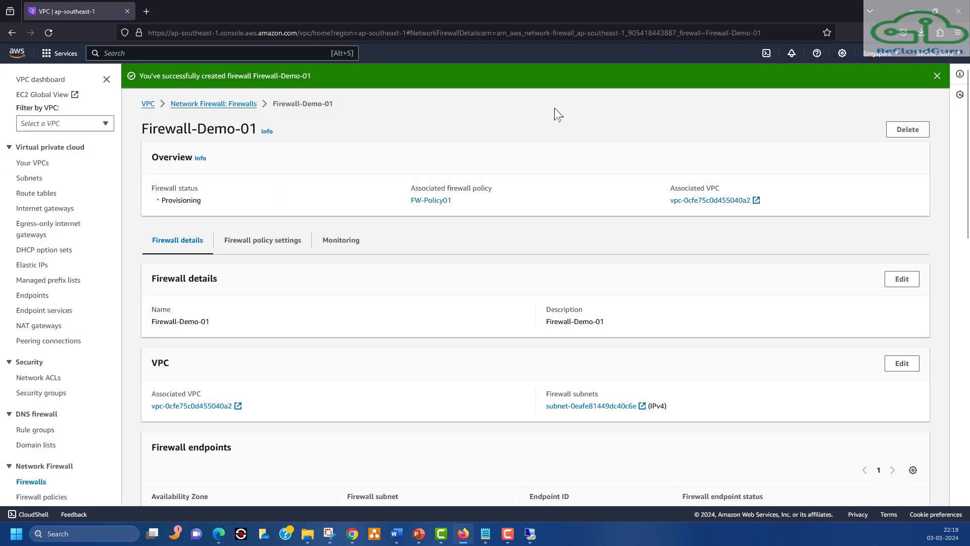
{"action": "left_click", "coordinate": [937, 76]}
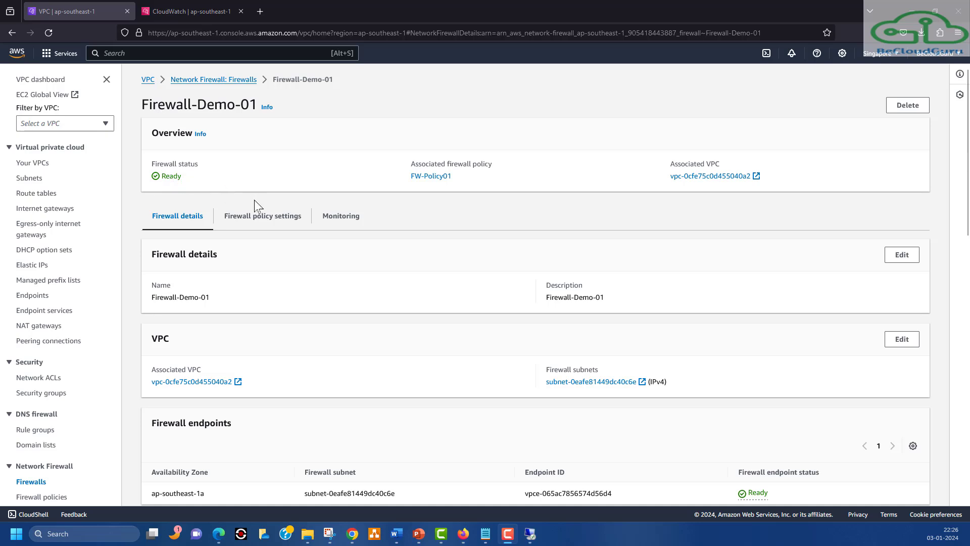
Examine the details of Firewall-Demo-01, including its status, endpoint, associated policy, configuration sync state, change protections and logging
{"action": "scroll", "coordinate": [290, 272], "scroll_direction": "down", "scroll_amount": 2}
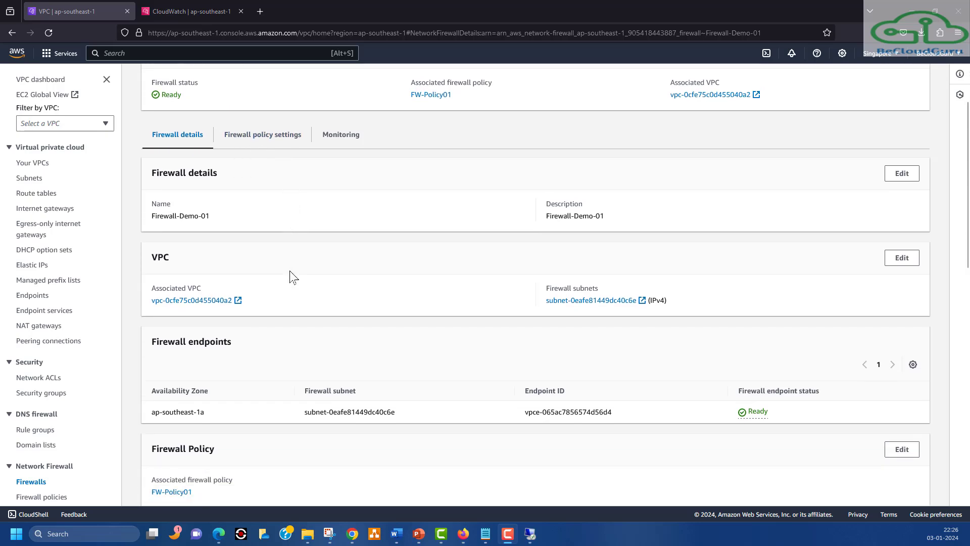
{"action": "scroll", "coordinate": [293, 277], "scroll_direction": "down", "scroll_amount": 2}
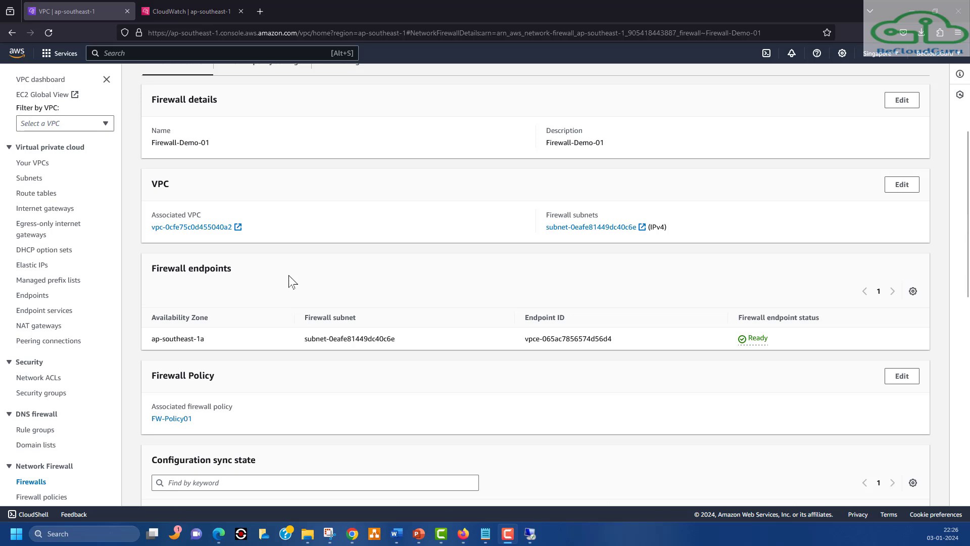
{"action": "scroll", "coordinate": [291, 280], "scroll_direction": "down", "scroll_amount": 5}
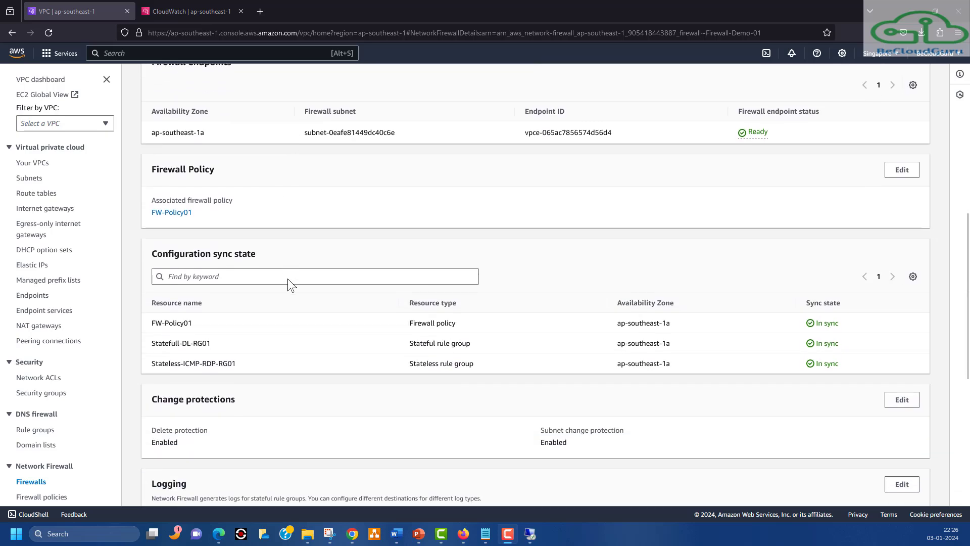
{"action": "scroll", "coordinate": [290, 283], "scroll_direction": "down", "scroll_amount": 4}
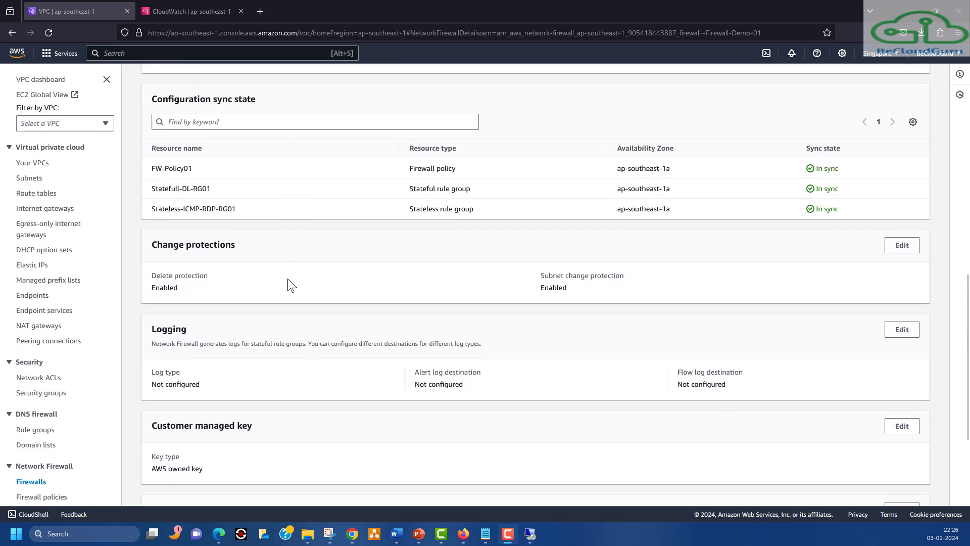
{"action": "scroll", "coordinate": [291, 284], "scroll_direction": "down", "scroll_amount": 3}
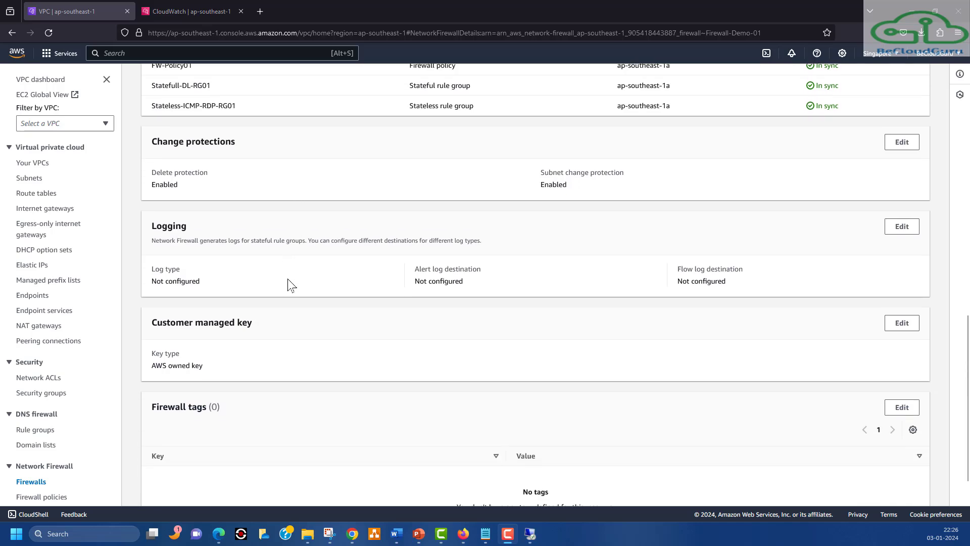
{"action": "scroll", "coordinate": [277, 273], "scroll_direction": "up", "scroll_amount": 12}
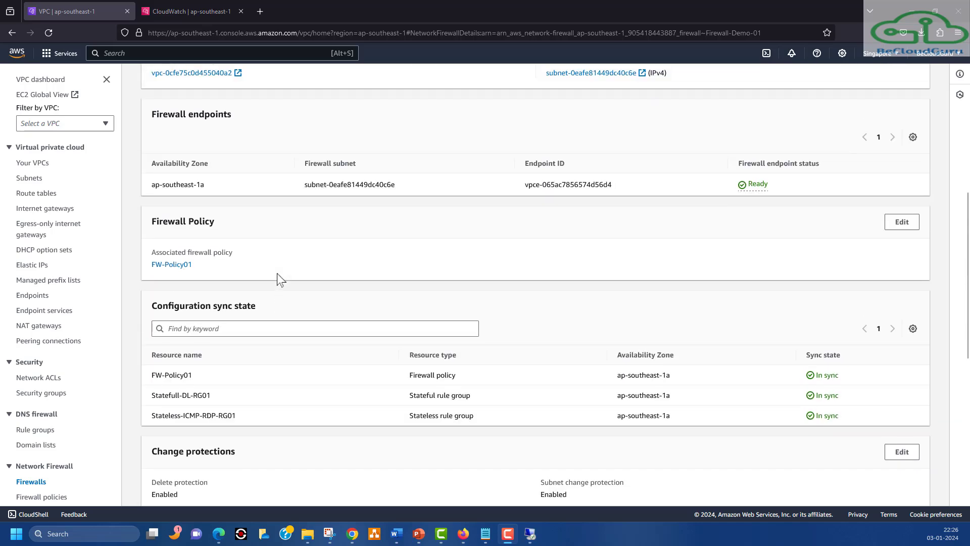
{"action": "scroll", "coordinate": [281, 280], "scroll_direction": "up", "scroll_amount": 1}
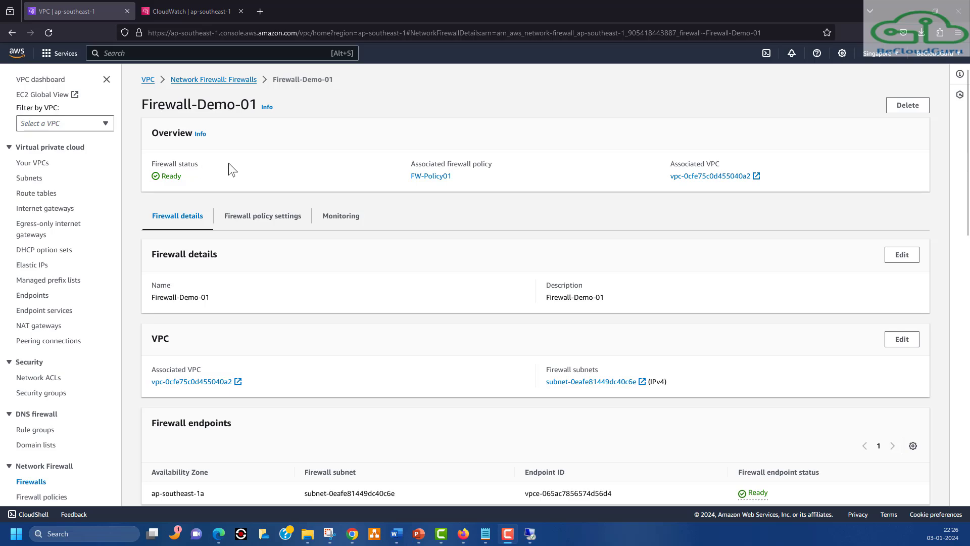
{"action": "scroll", "coordinate": [268, 190], "scroll_direction": "down", "scroll_amount": 11}
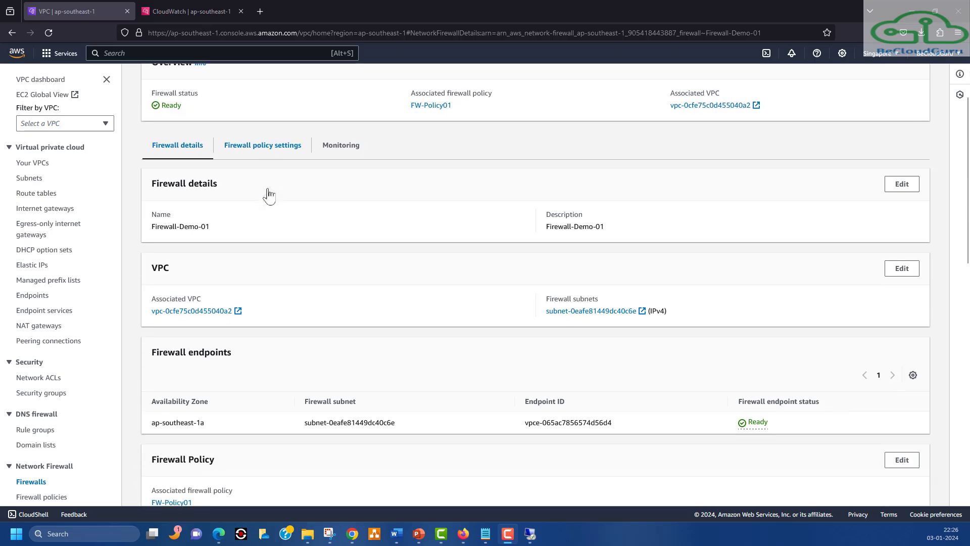
{"action": "scroll", "coordinate": [268, 198], "scroll_direction": "down", "scroll_amount": 2}
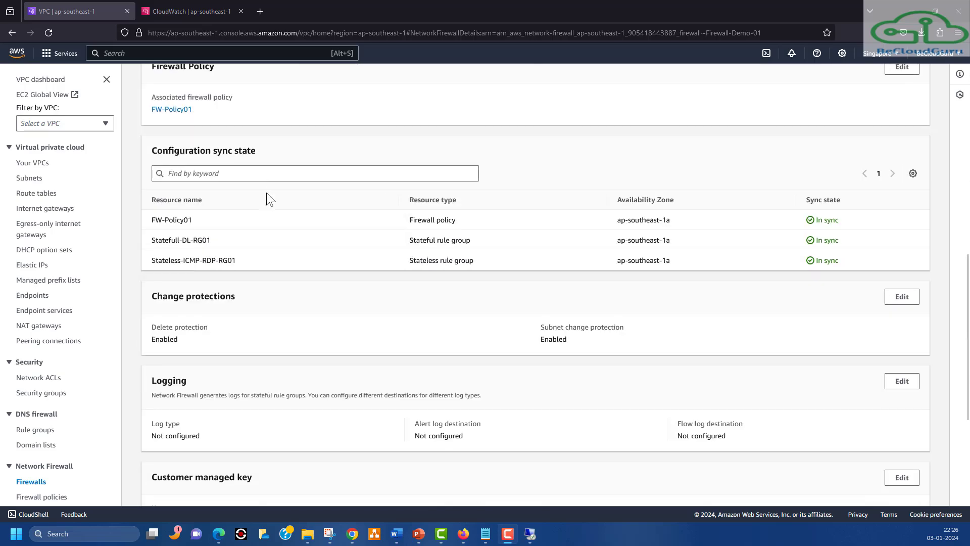
{"action": "scroll", "coordinate": [269, 199], "scroll_direction": "down", "scroll_amount": 4}
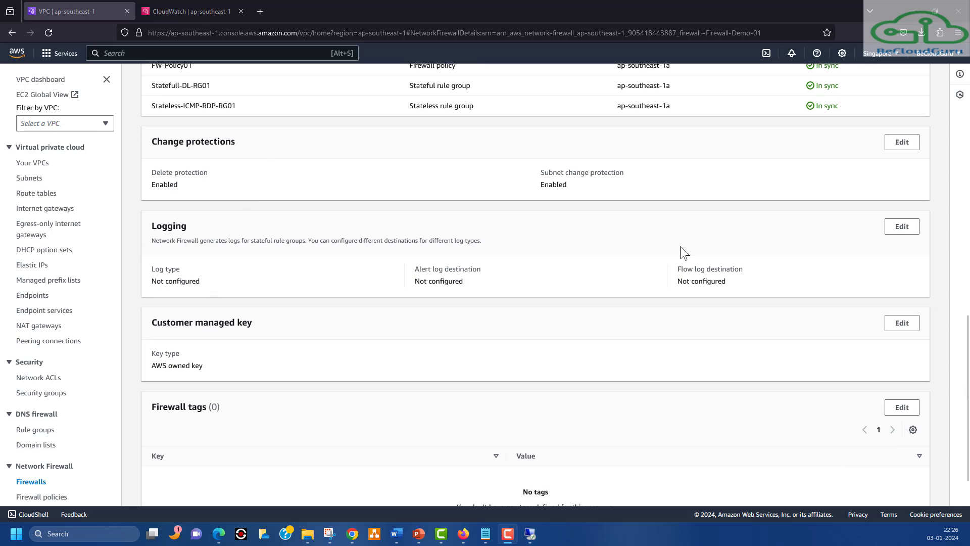
Edit the logging configuration of Firewall-Demo-01 and enable both the Alert and Flow log types
{"action": "left_click", "coordinate": [900, 228]}
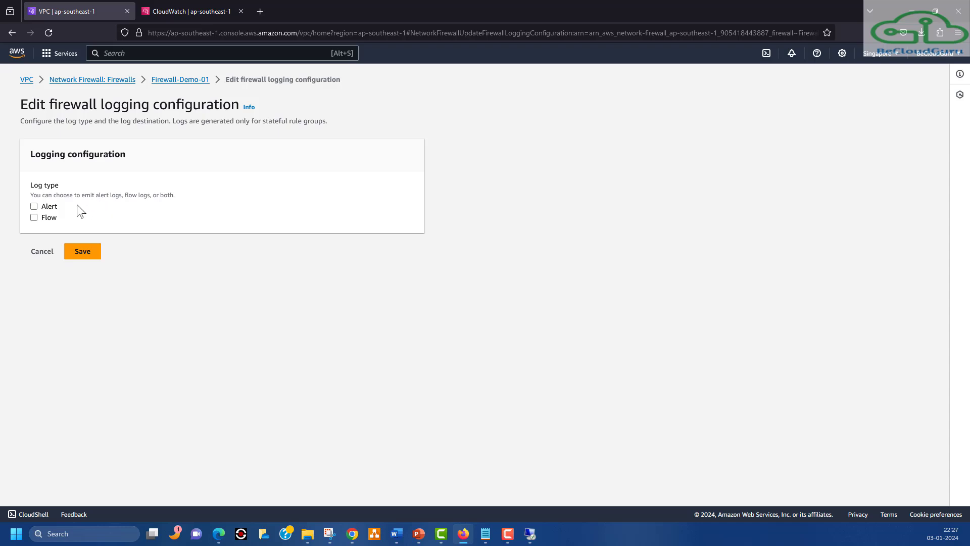
{"action": "left_click", "coordinate": [33, 207]}
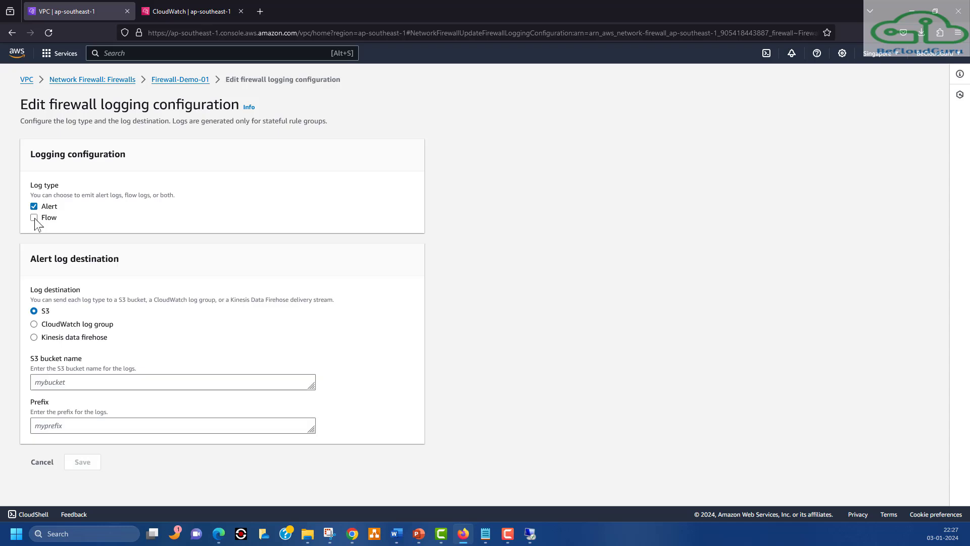
{"action": "left_click", "coordinate": [33, 218]}
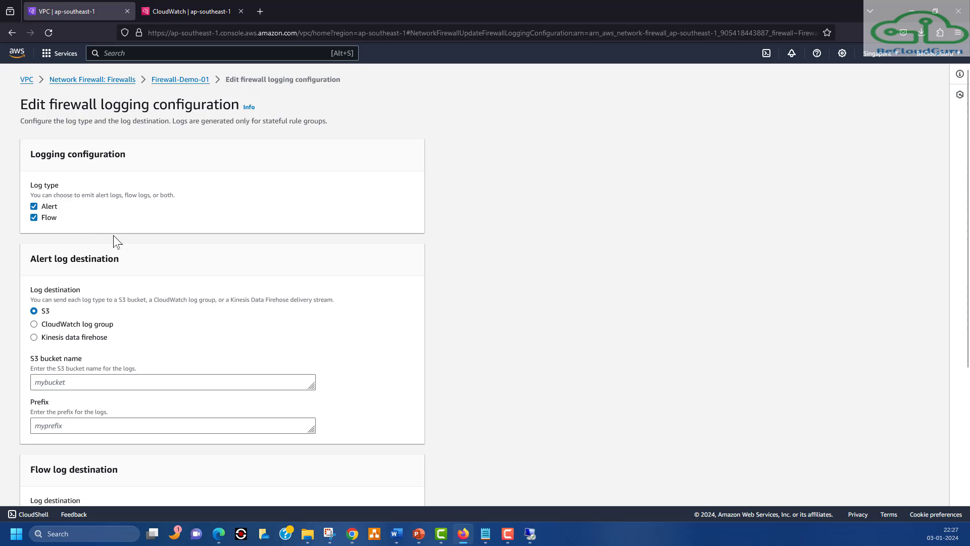
Set the alert log destination to the CloudWatch log group FW-Alert01
{"action": "scroll", "coordinate": [114, 241], "scroll_direction": "down", "scroll_amount": 2}
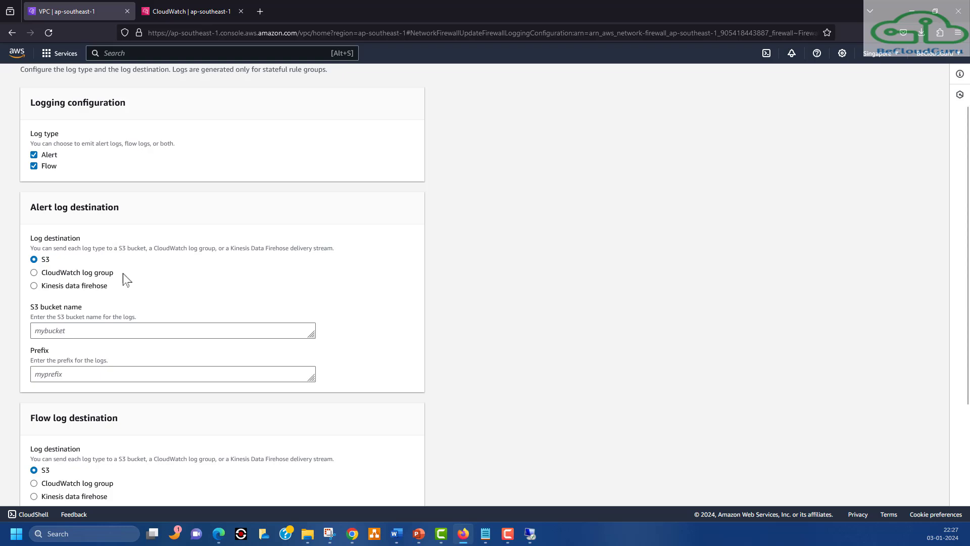
{"action": "left_click", "coordinate": [43, 274]}
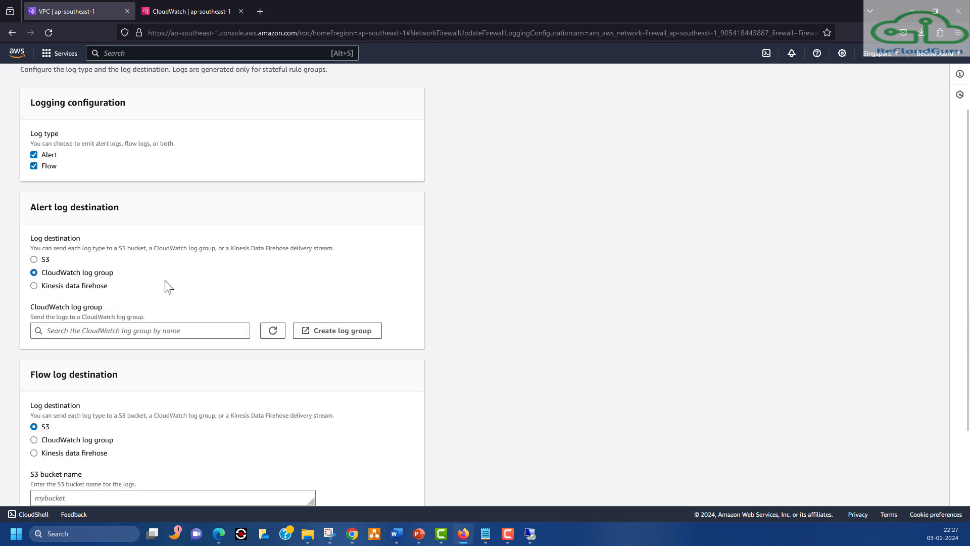
{"action": "left_click", "coordinate": [155, 329]}
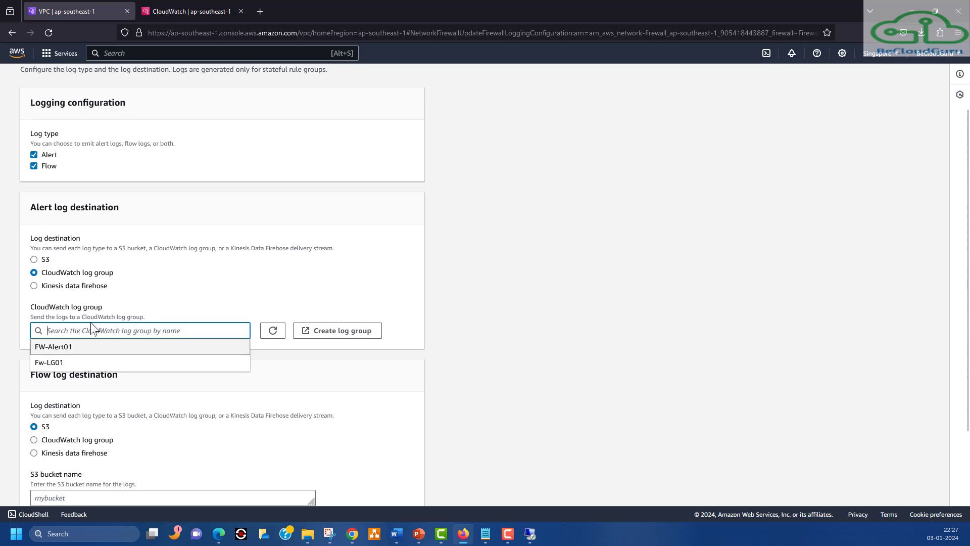
{"action": "left_click", "coordinate": [54, 348]}
Set the flow log destination to the CloudWatch log group Fw-LG01 and save the logging configuration
{"action": "scroll", "coordinate": [104, 303], "scroll_direction": "down", "scroll_amount": 3}
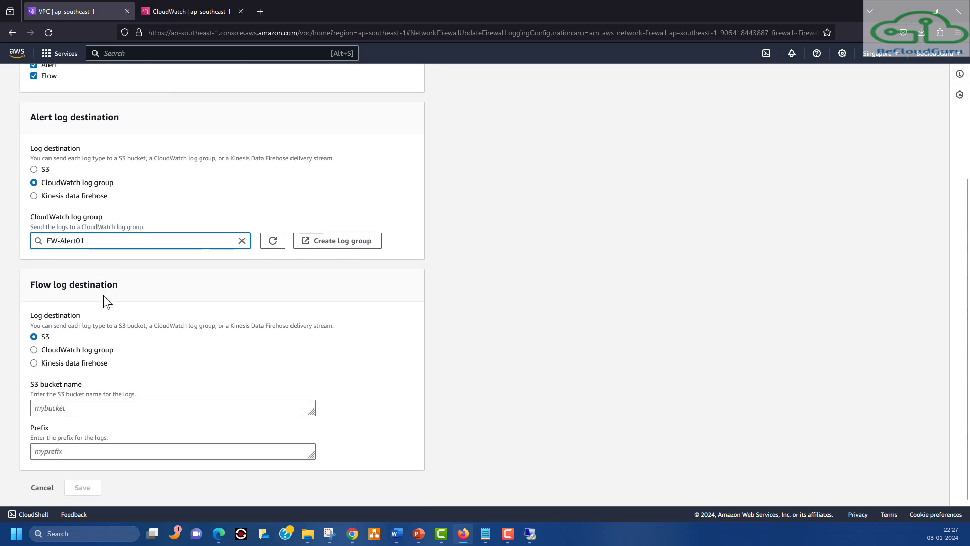
{"action": "left_click", "coordinate": [67, 348]}
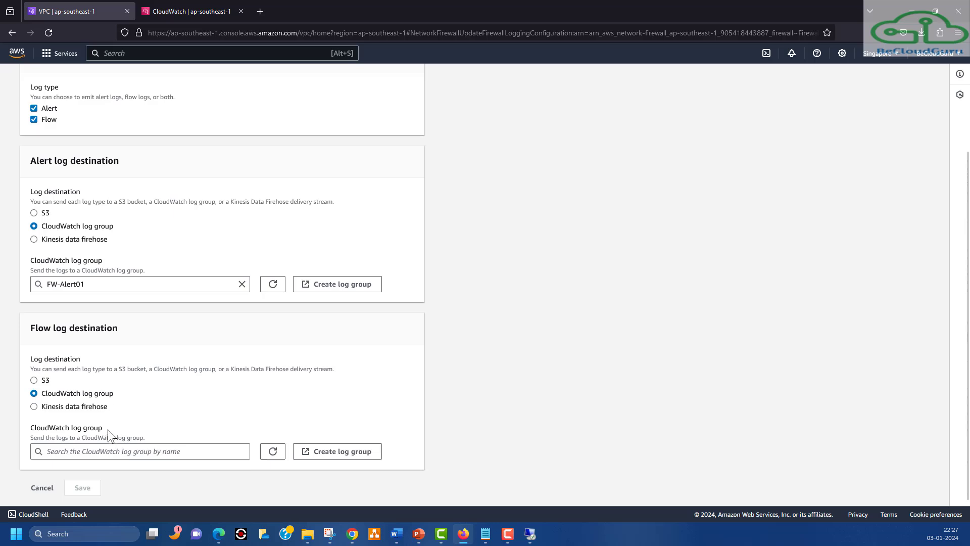
{"action": "left_click", "coordinate": [103, 451]}
{"action": "left_click", "coordinate": [56, 435]}
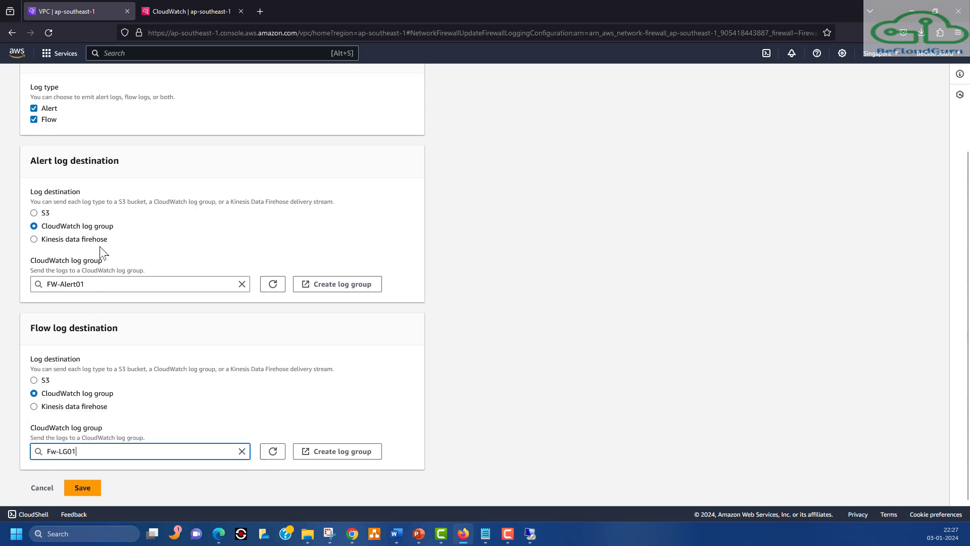
{"action": "left_click", "coordinate": [83, 488]}
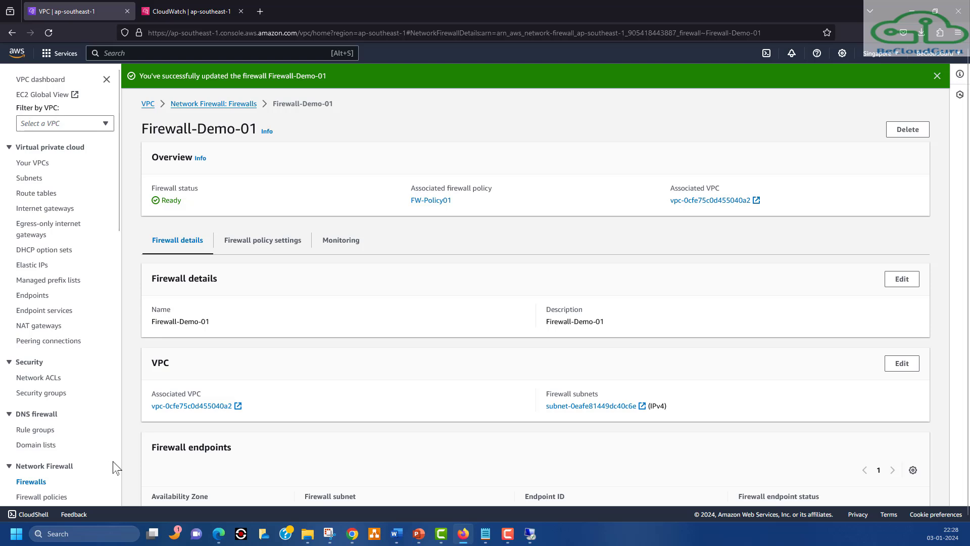
Find the running EC2 instance Web-FW-Demo-EC2 and ping its public IPv4 address from Command Prompt
{"action": "left_click", "coordinate": [31, 194]}
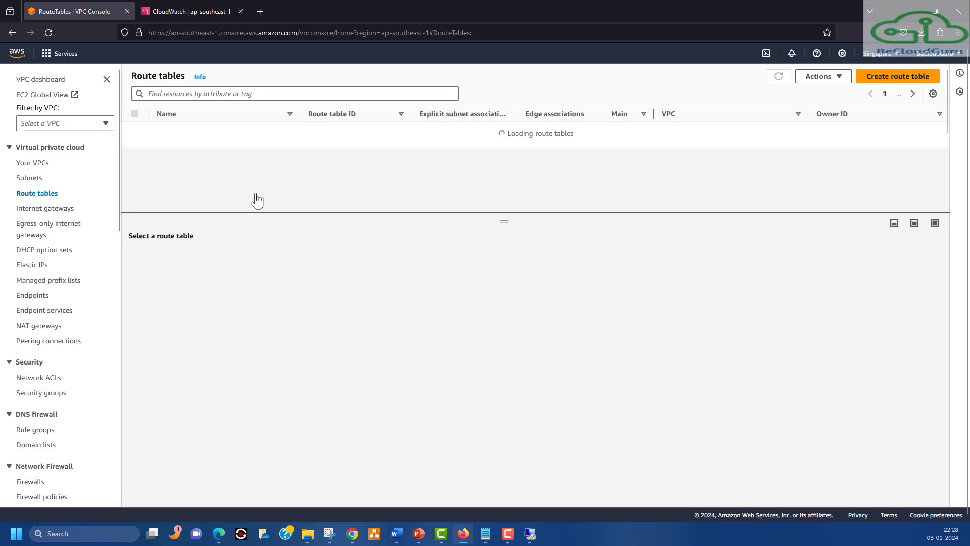
{"action": "key", "text": "alt+s"}
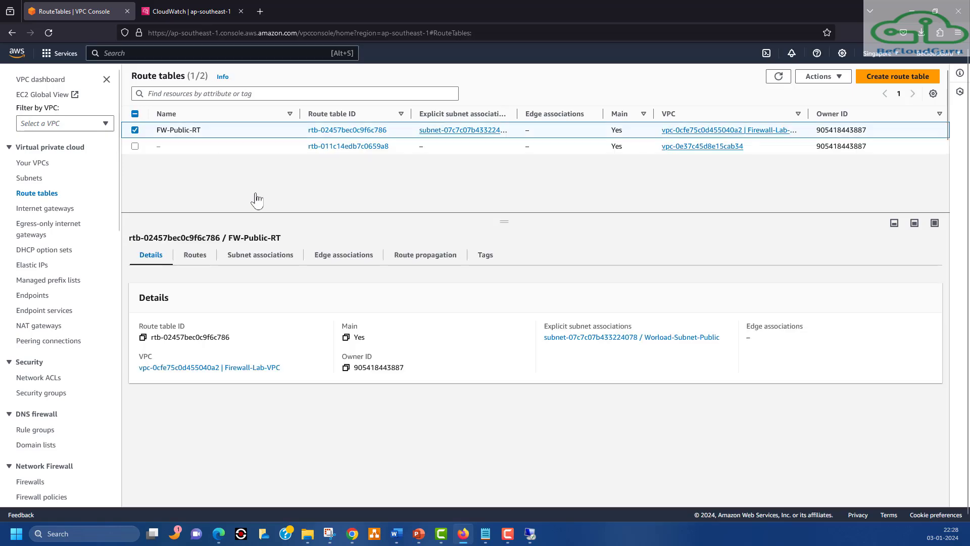
{"action": "type", "text": "ec2"}
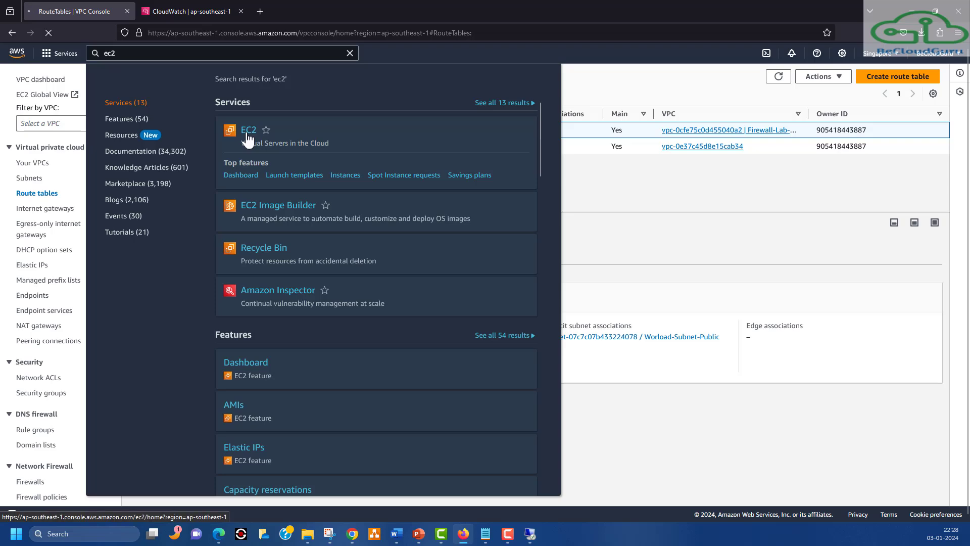
{"action": "left_click", "coordinate": [247, 132]}
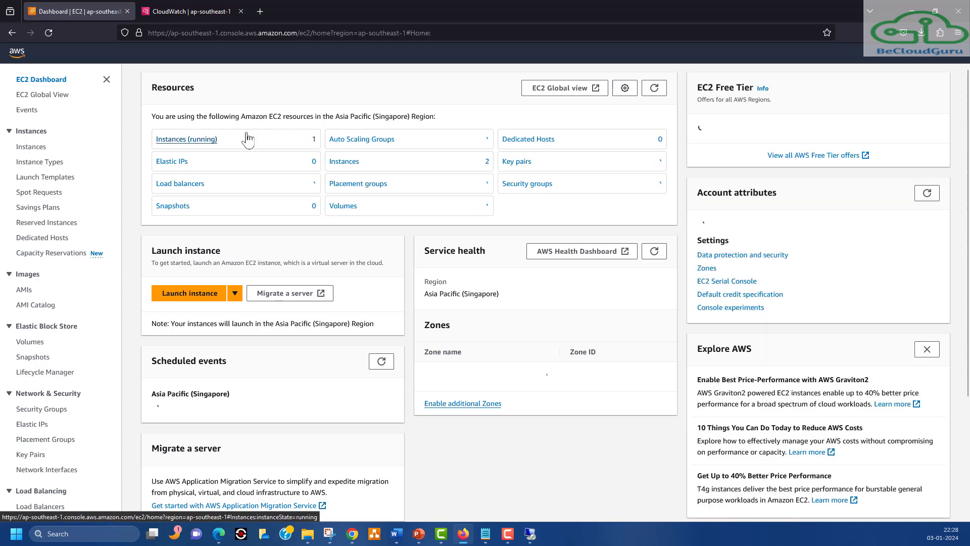
{"action": "left_click", "coordinate": [195, 148]}
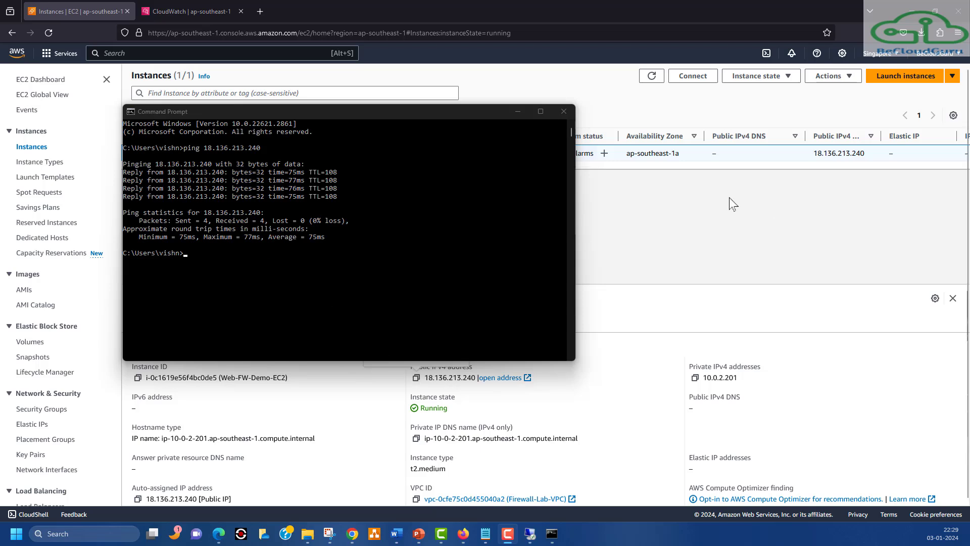
{"action": "left_click", "coordinate": [517, 111]}
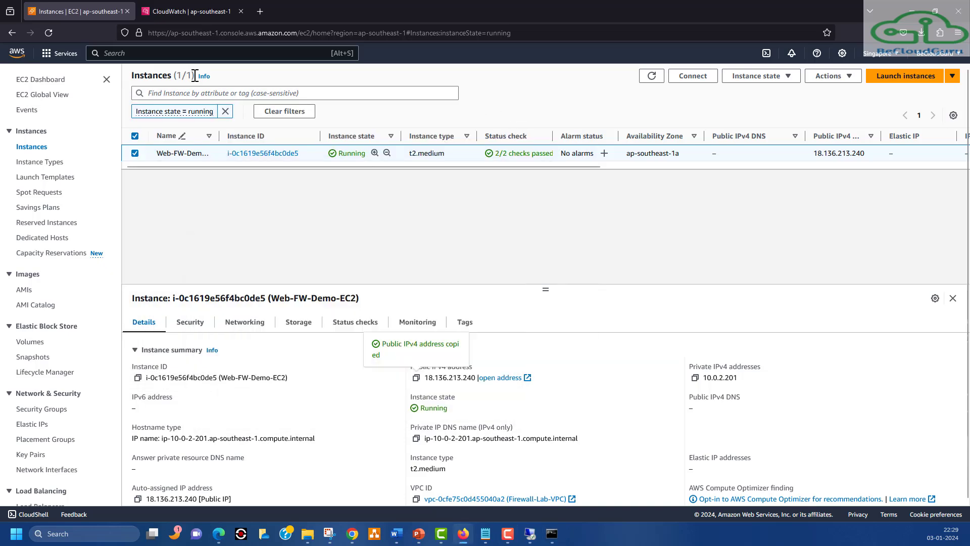
Return to the VPC service and inspect the FW-Public-RT route table's details
{"action": "left_click", "coordinate": [134, 56]}
{"action": "type", "text": "vpc"}
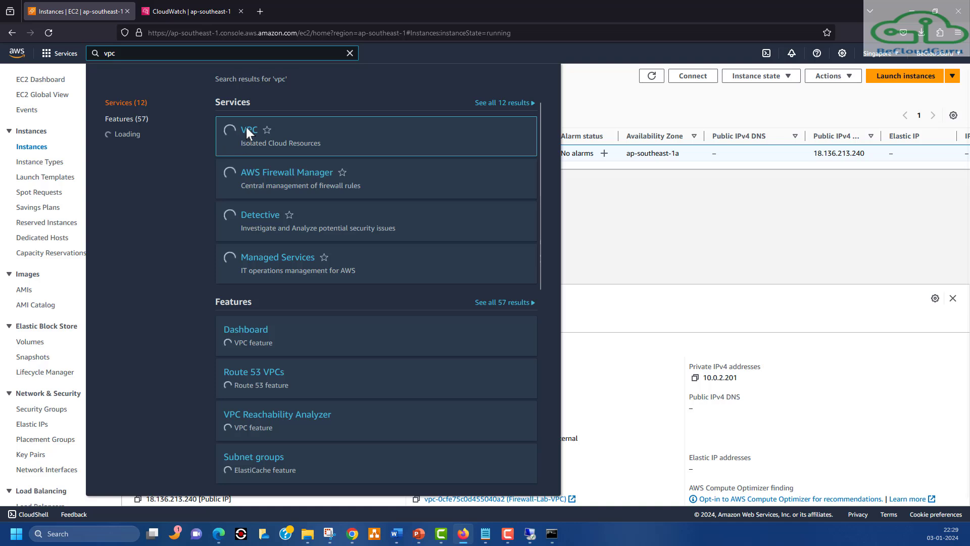
{"action": "left_click", "coordinate": [251, 132]}
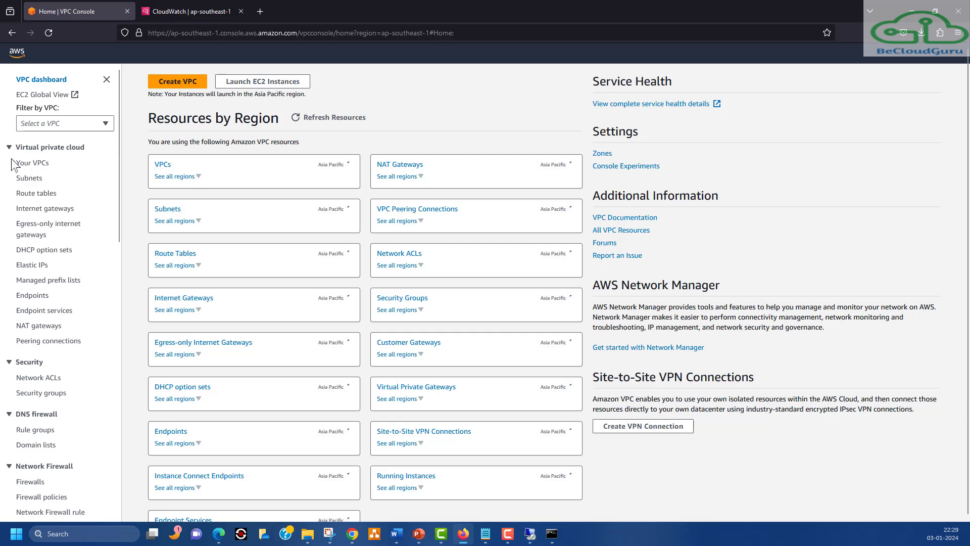
{"action": "left_click", "coordinate": [28, 194]}
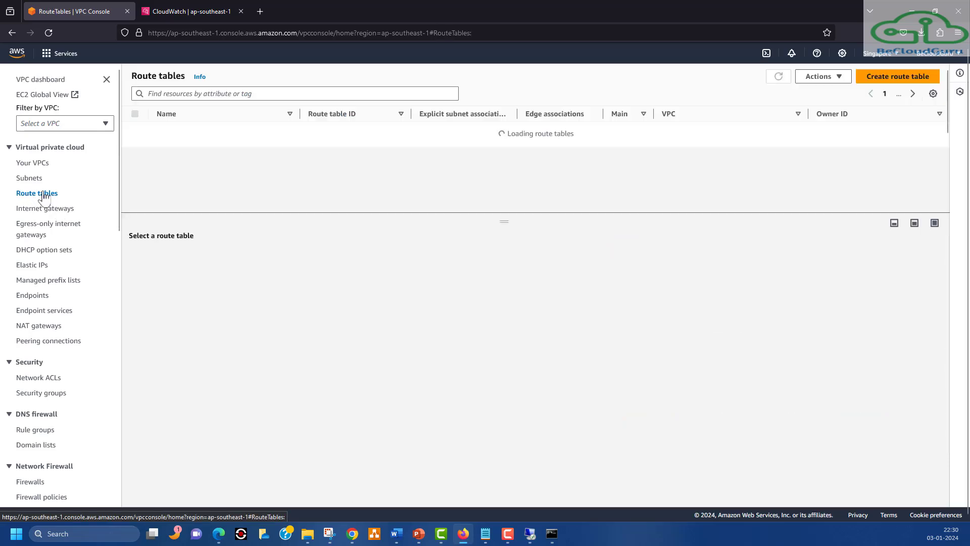
{"action": "left_click", "coordinate": [191, 131]}
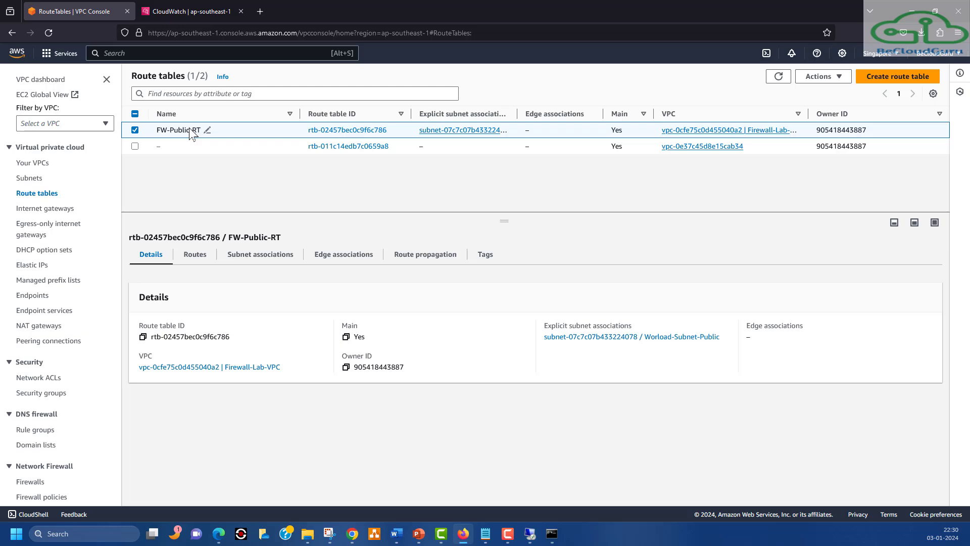
Create a route table named IGW-RT01 in Firewall-Lab-VPC and return to the list of route tables
{"action": "left_click", "coordinate": [919, 77]}
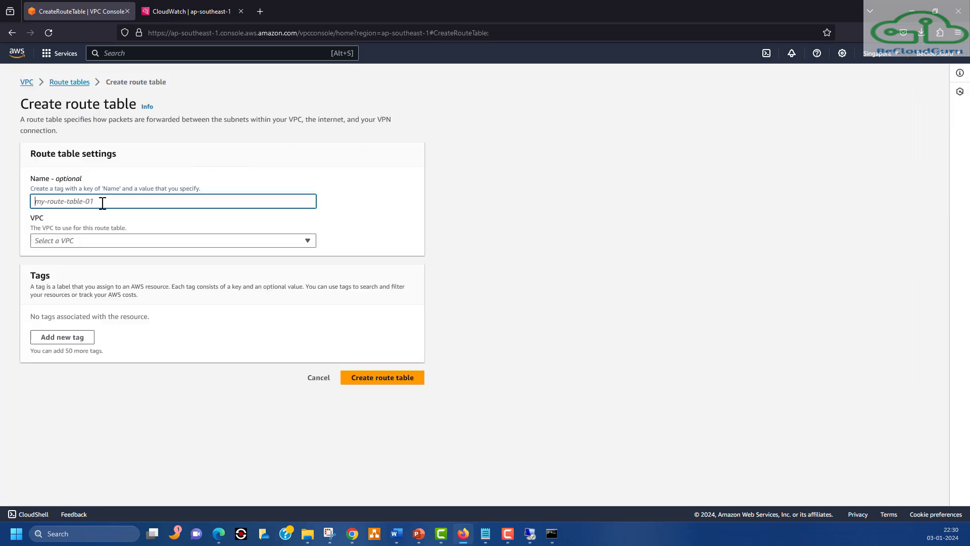
{"action": "type", "text": "IGW"}
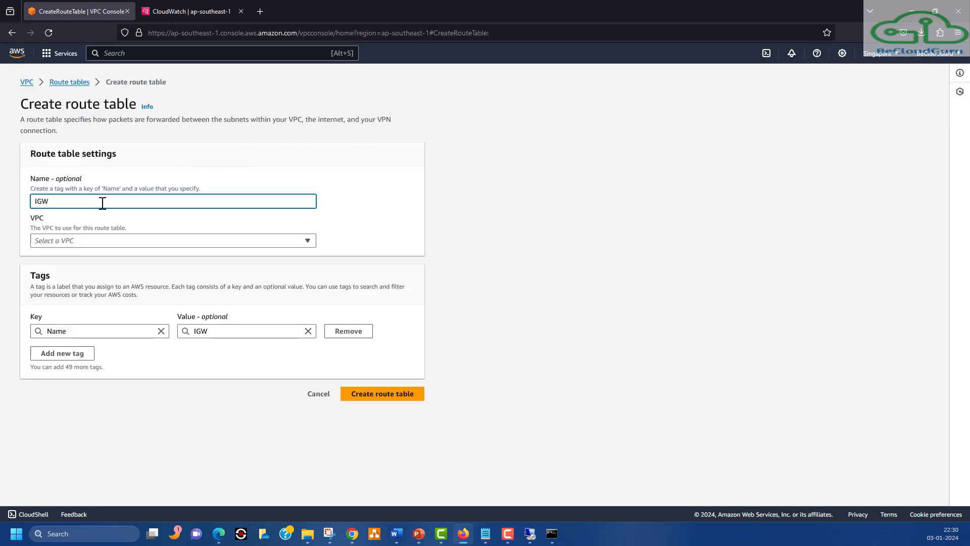
{"action": "type", "text": "-RT01"}
{"action": "left_click", "coordinate": [65, 241]}
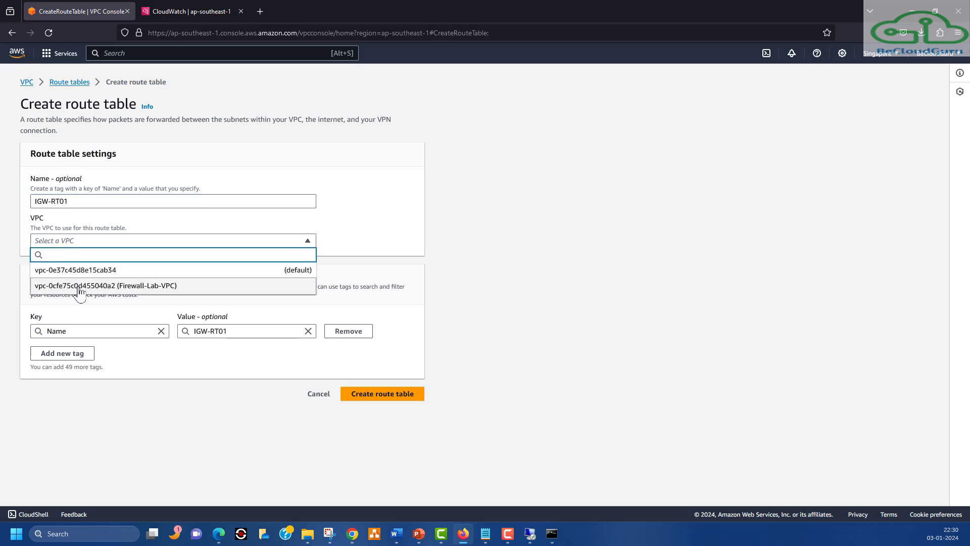
{"action": "left_click", "coordinate": [80, 287]}
{"action": "left_click", "coordinate": [357, 396]}
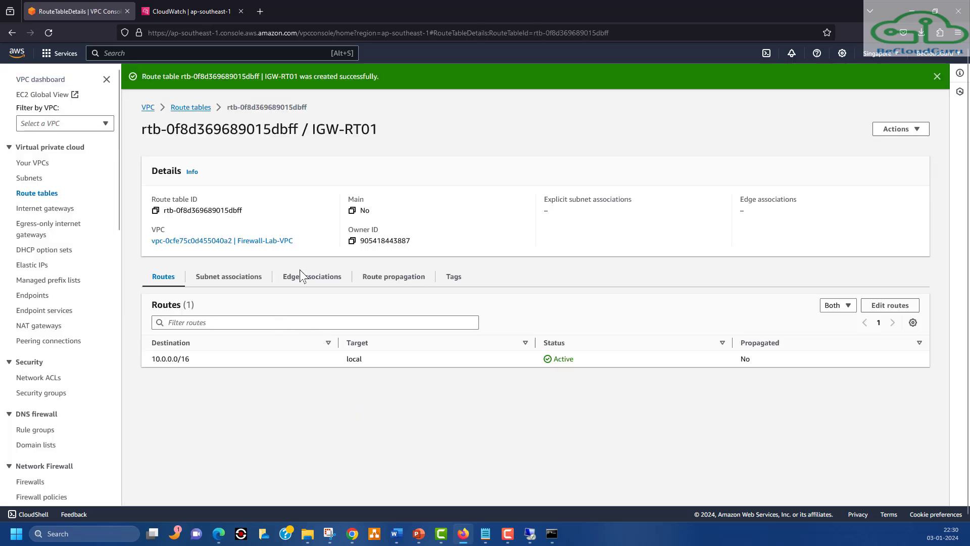
{"action": "left_click", "coordinate": [190, 107]}
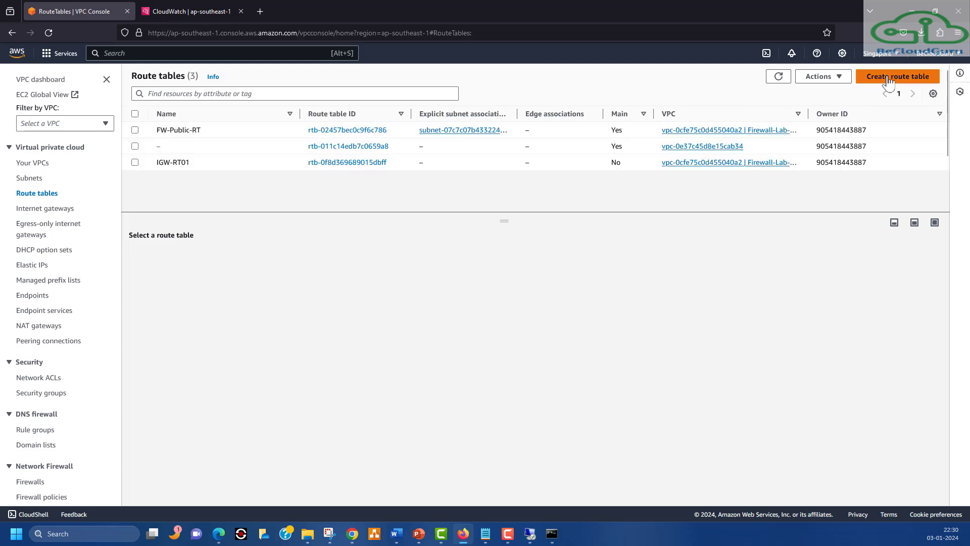
Create a route table named Firewall-RT01 in Firewall-Lab-VPC and return to the list of route tables
{"action": "left_click", "coordinate": [888, 77]}
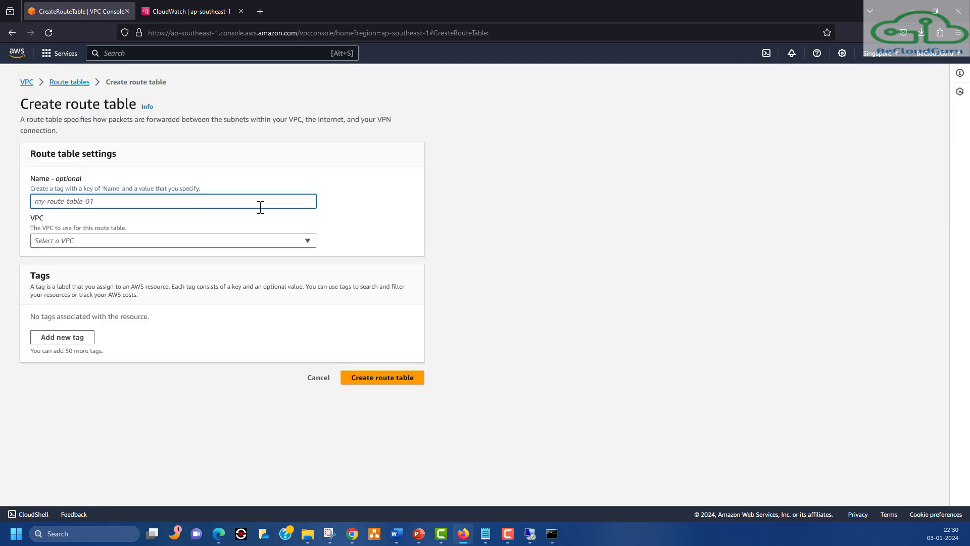
{"action": "type", "text": "Fir"}
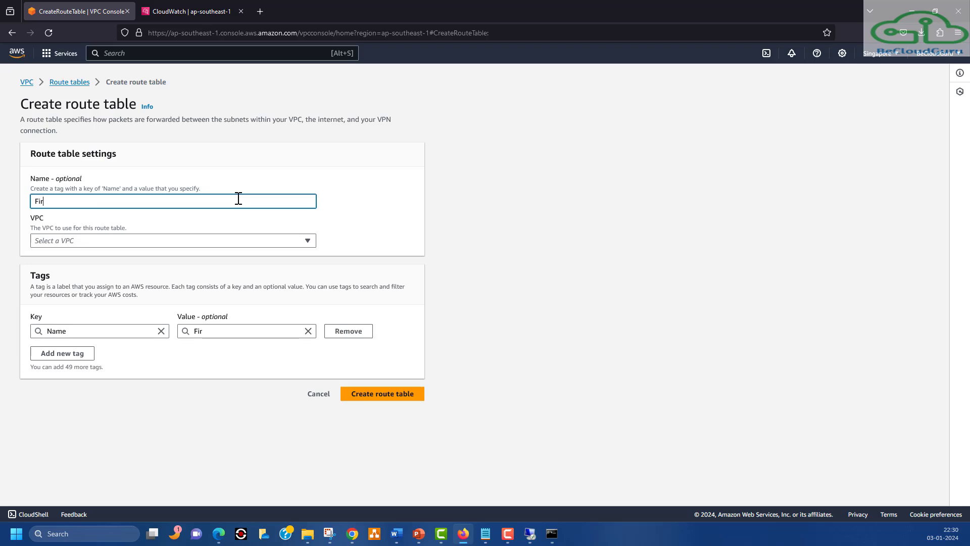
{"action": "type", "text": "ewall-RT01"}
{"action": "left_click", "coordinate": [151, 240]}
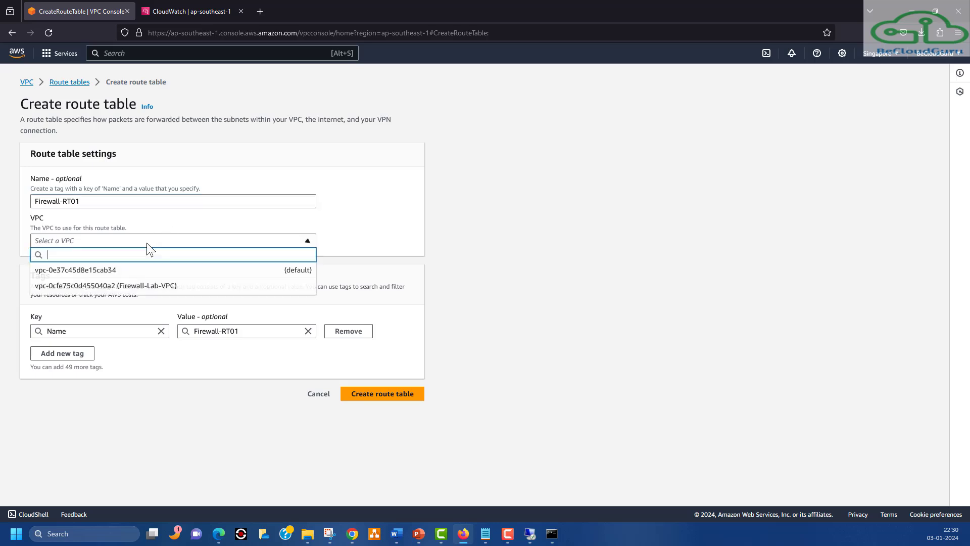
{"action": "left_click", "coordinate": [87, 286]}
{"action": "left_click", "coordinate": [370, 394]}
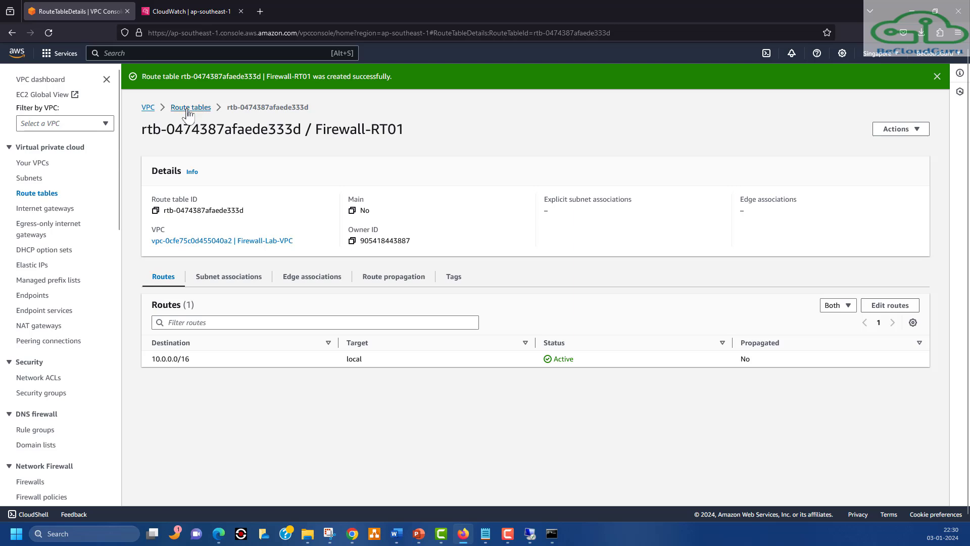
{"action": "left_click", "coordinate": [190, 107]}
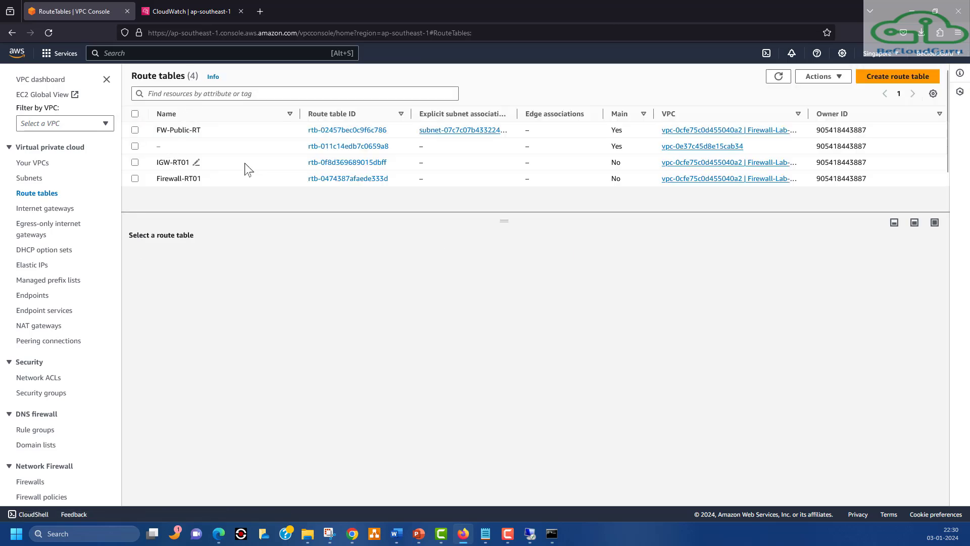
Add an edge association between the IGW-RT01 route table and the internet gateway FW-IGW01 and save it
{"action": "left_click", "coordinate": [324, 162]}
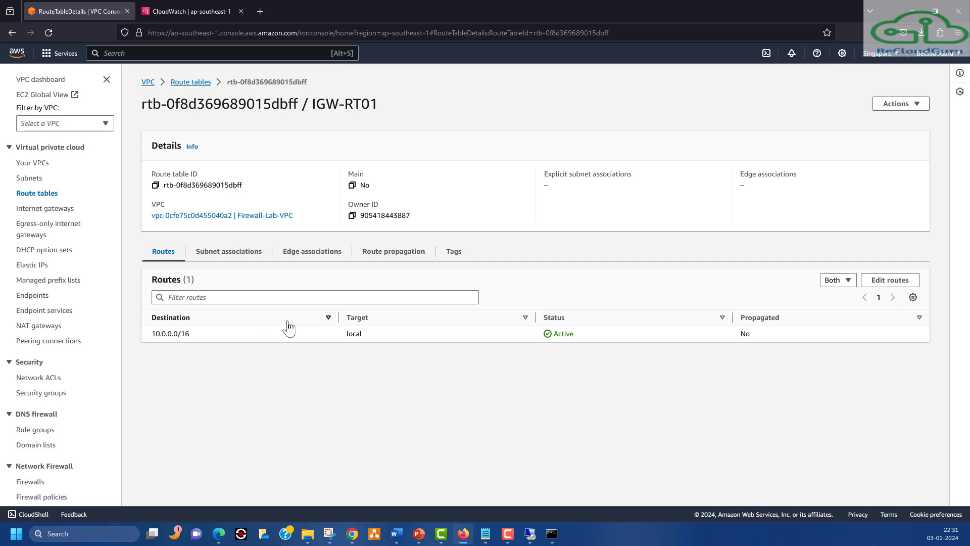
{"action": "left_click", "coordinate": [291, 258]}
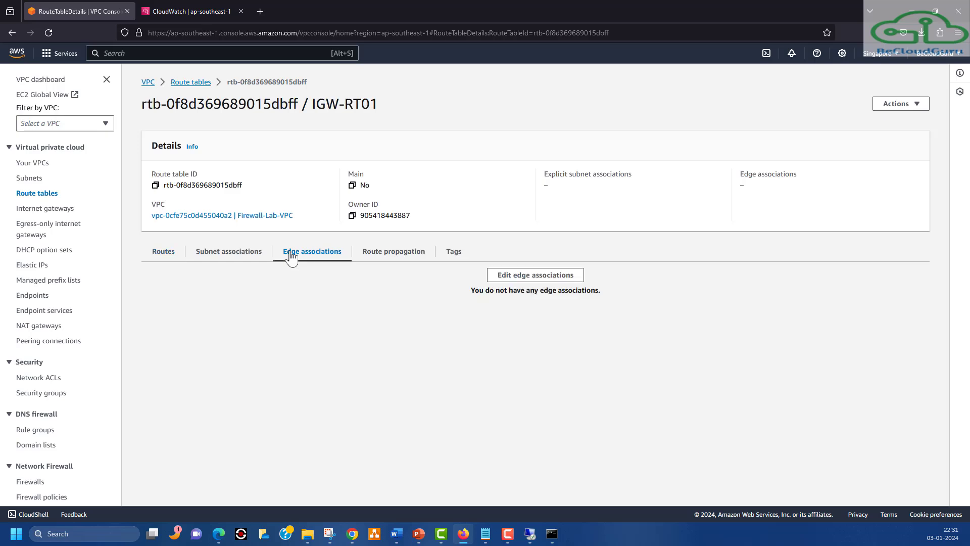
{"action": "left_click", "coordinate": [496, 275]}
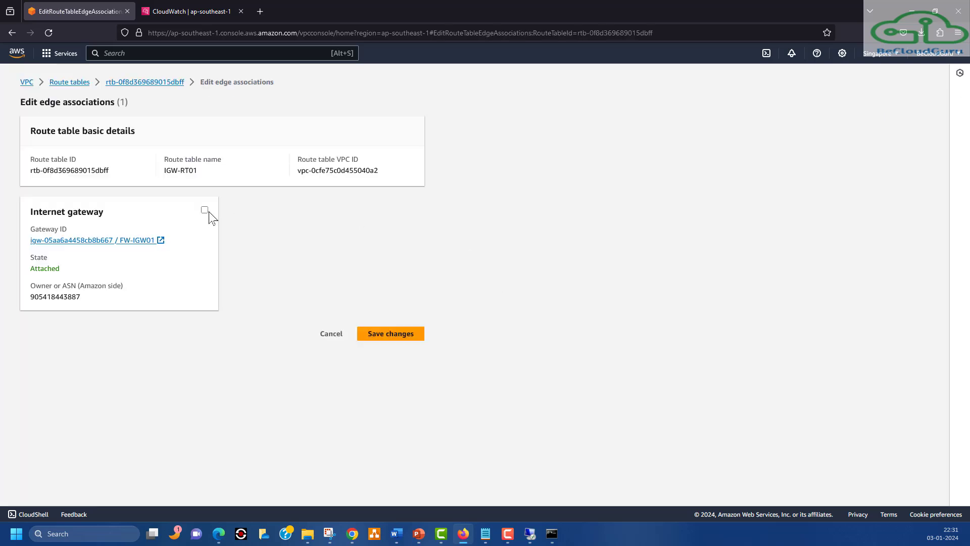
{"action": "left_click", "coordinate": [206, 211]}
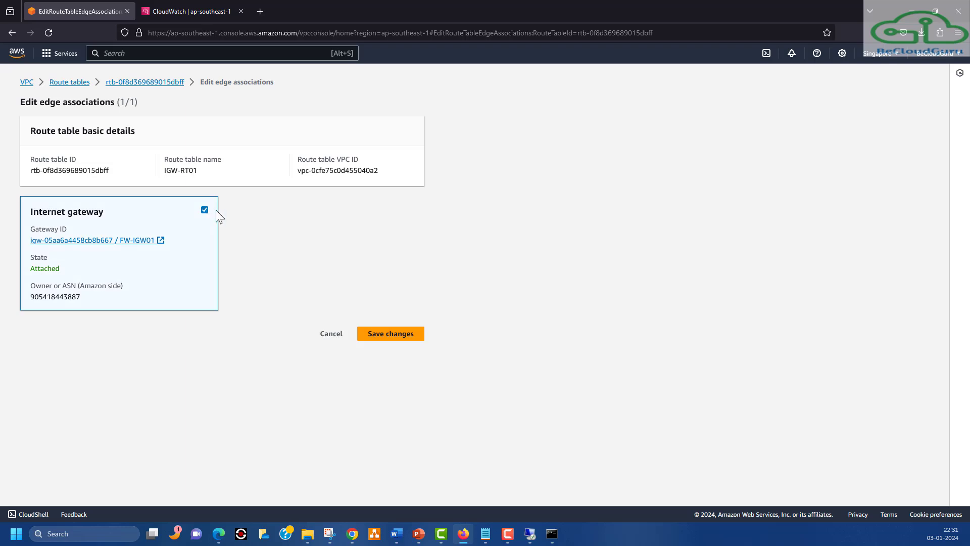
{"action": "left_click", "coordinate": [402, 338]}
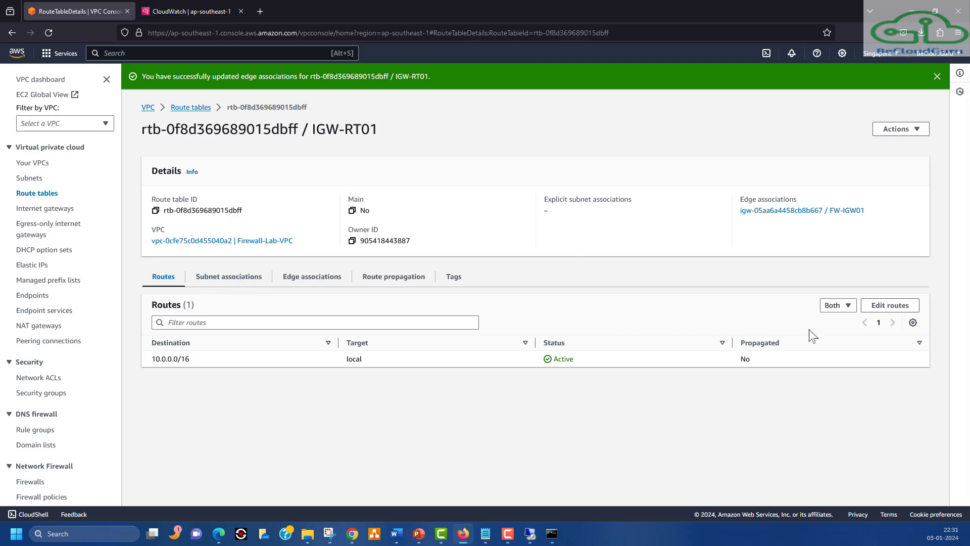
Point IGW-RT01's 10.0.0.0/16 route to Gateway Load Balancer Endpoint vpce-065ac7856574d56d4, save without the blank route, and check the edge associations
{"action": "left_click", "coordinate": [882, 309]}
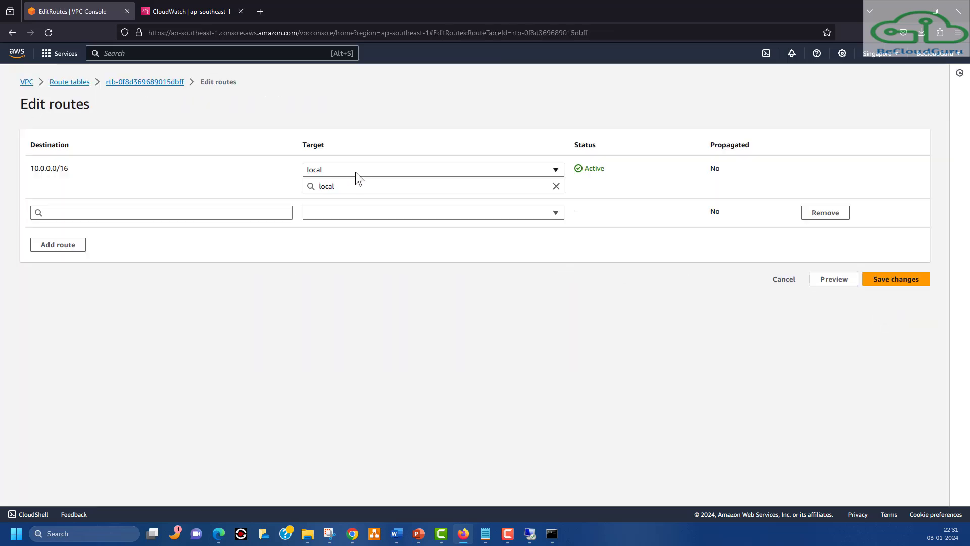
{"action": "left_click", "coordinate": [357, 173]}
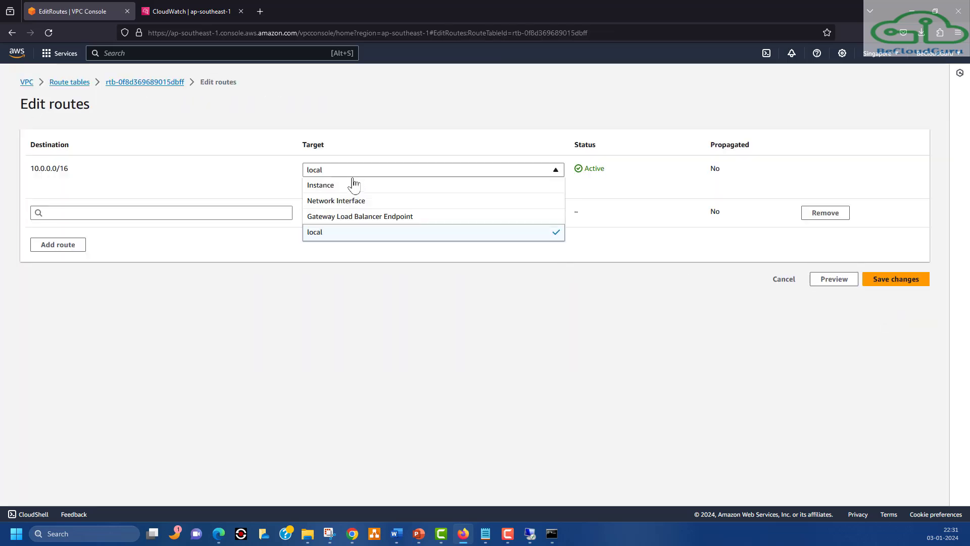
{"action": "left_click", "coordinate": [350, 218]}
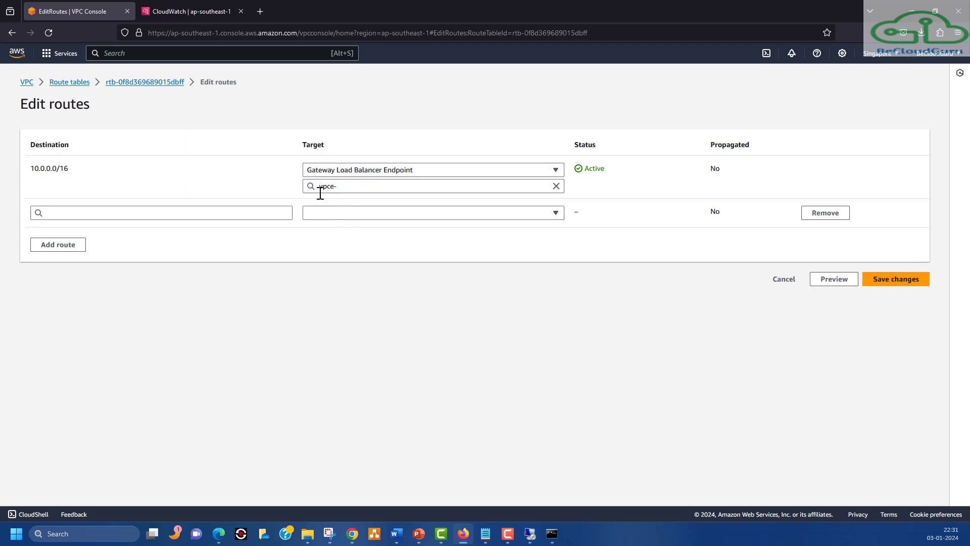
{"action": "left_click", "coordinate": [352, 187]}
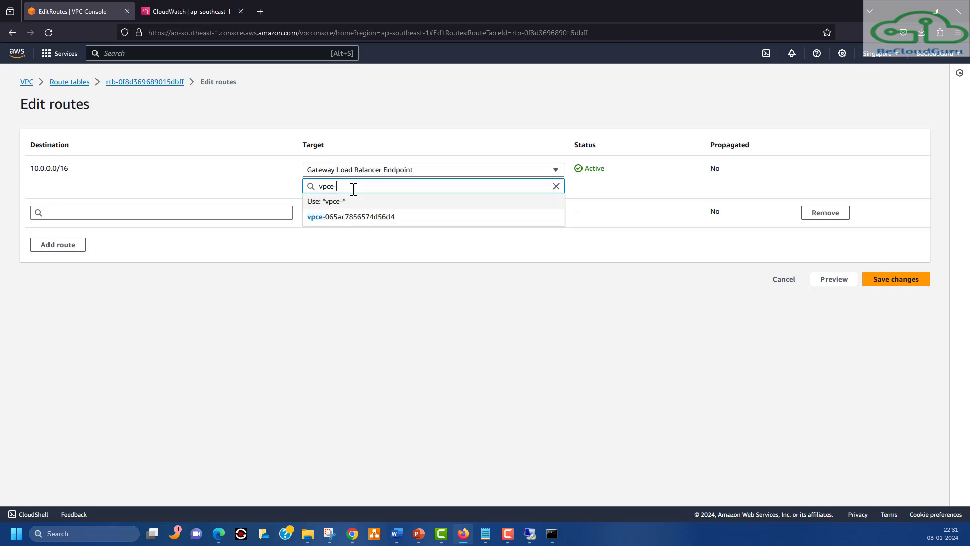
{"action": "left_click", "coordinate": [357, 217]}
{"action": "left_click", "coordinate": [904, 284]}
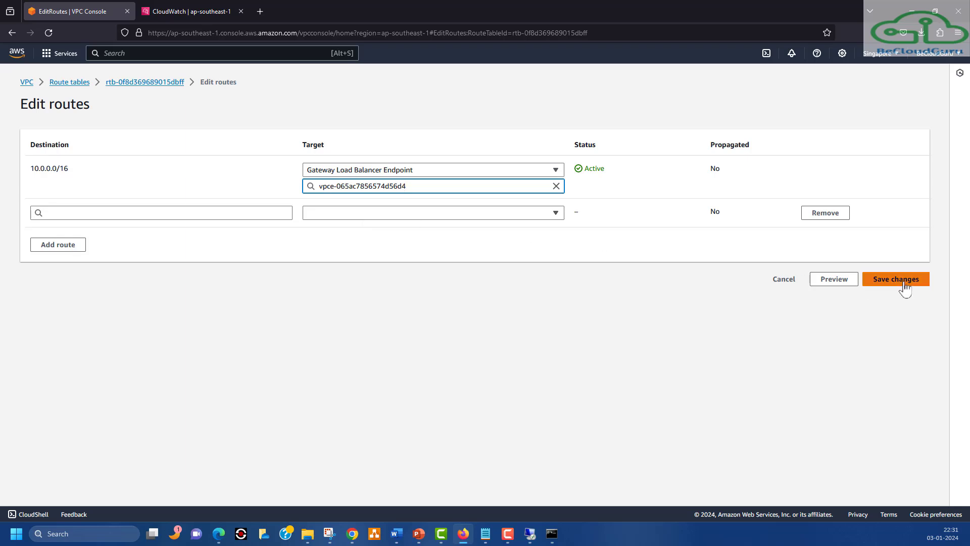
{"action": "left_click", "coordinate": [827, 213]}
{"action": "left_click", "coordinate": [897, 253]}
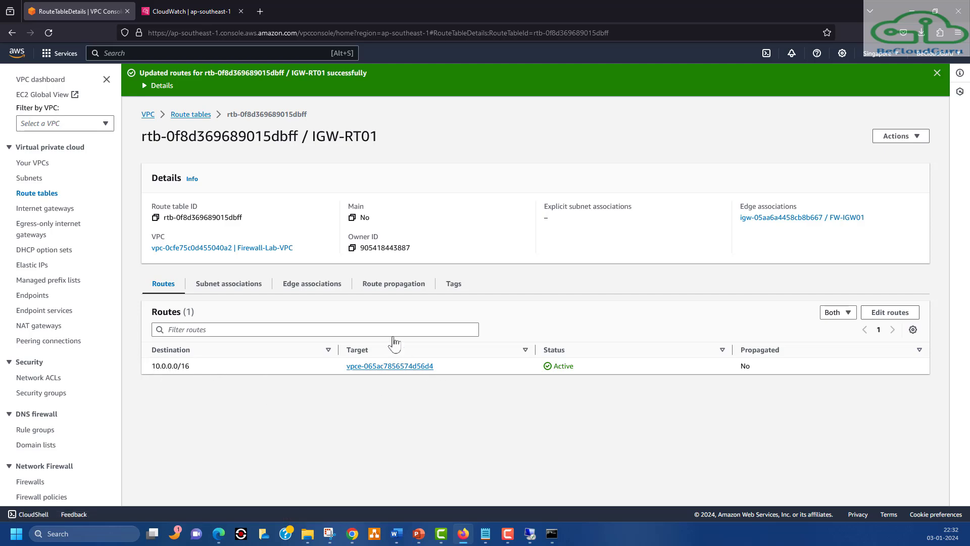
{"action": "left_click", "coordinate": [313, 287]}
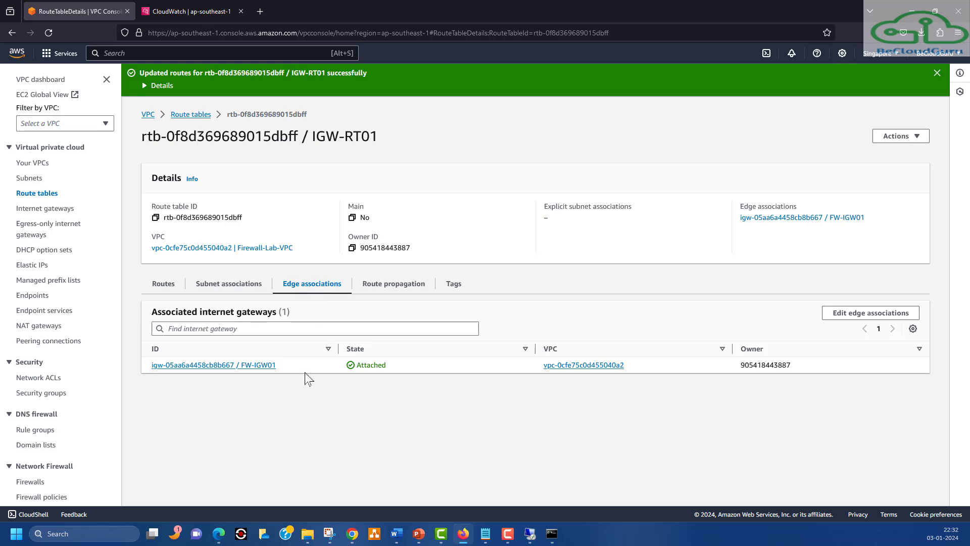
{"action": "left_click", "coordinate": [195, 116]}
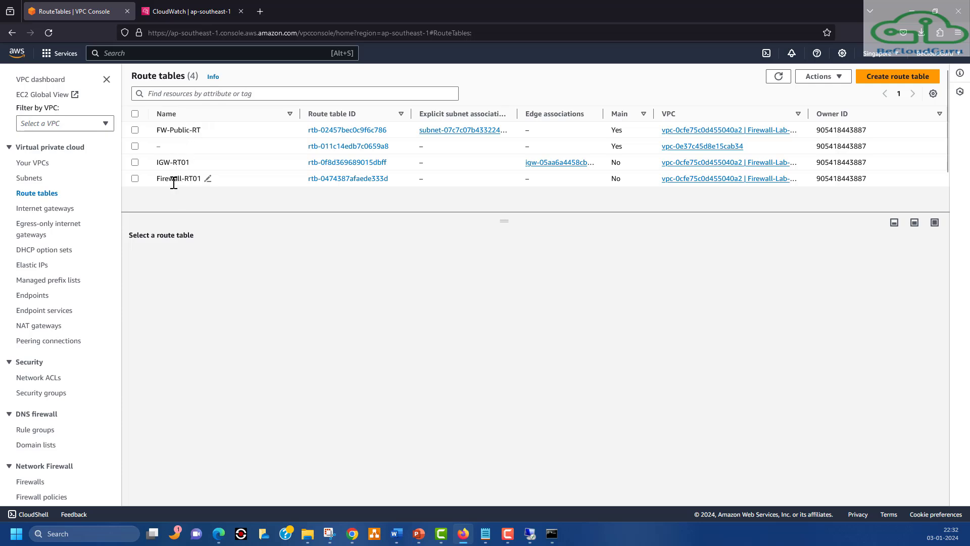
Associate Firewall-Subnet explicitly with the Firewall-RT01 route table and save the association
{"action": "left_click", "coordinate": [135, 178]}
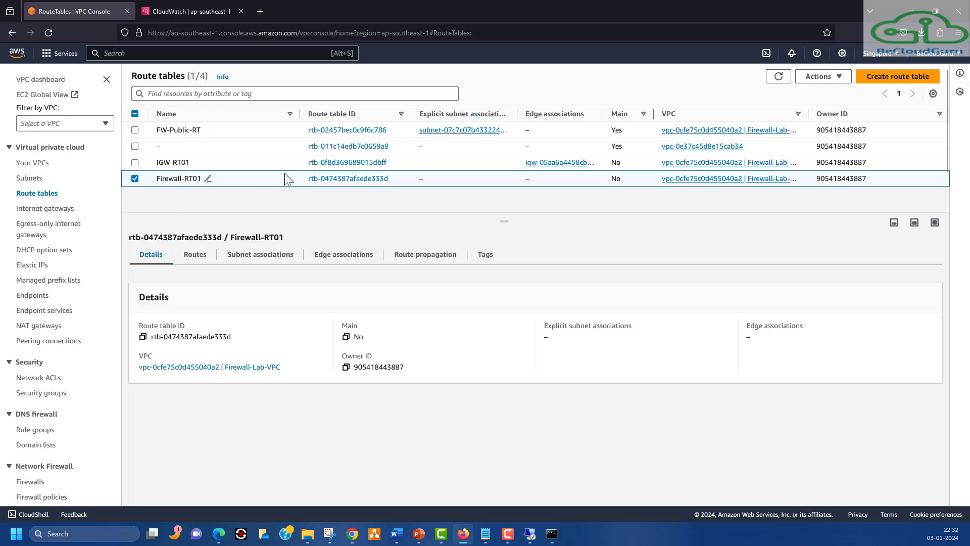
{"action": "left_click", "coordinate": [312, 179]}
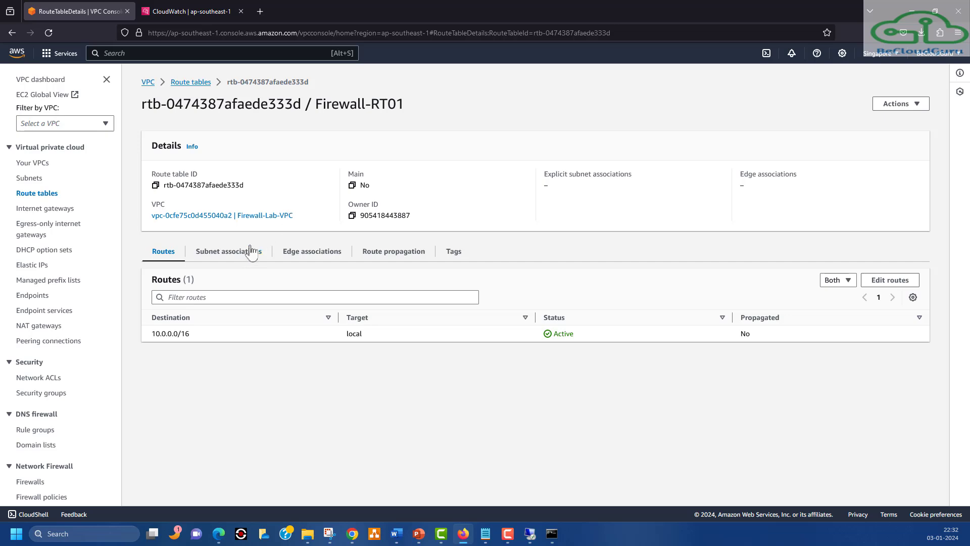
{"action": "left_click", "coordinate": [241, 253]}
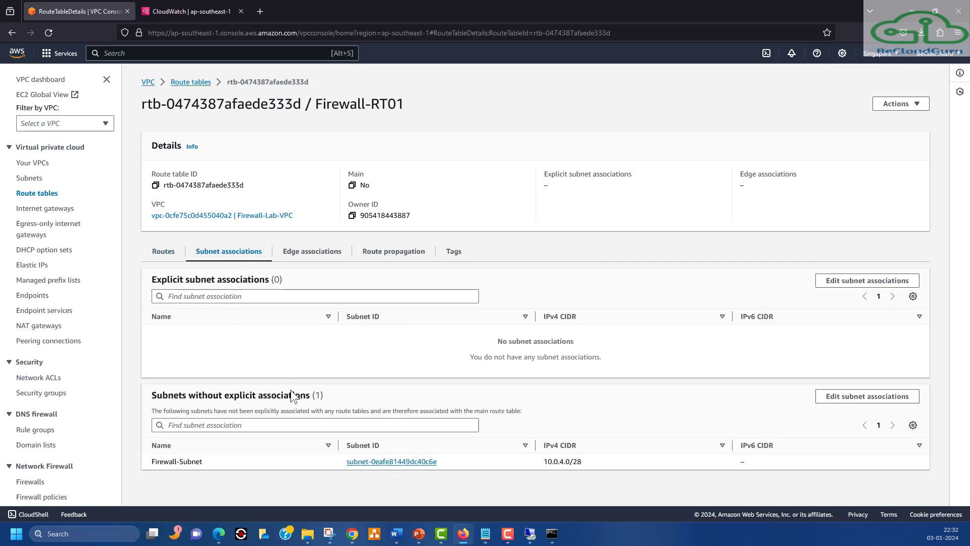
{"action": "left_click", "coordinate": [837, 281]}
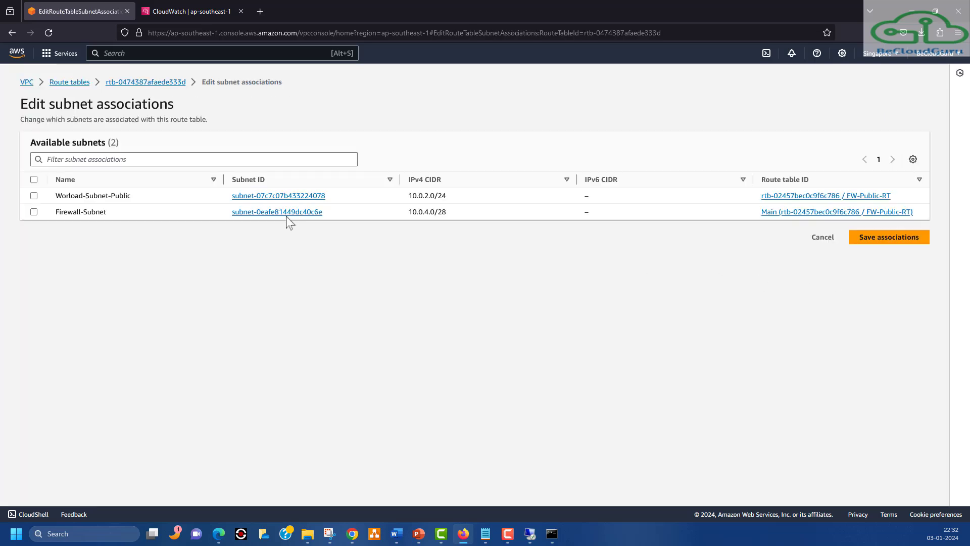
{"action": "left_click", "coordinate": [33, 211]}
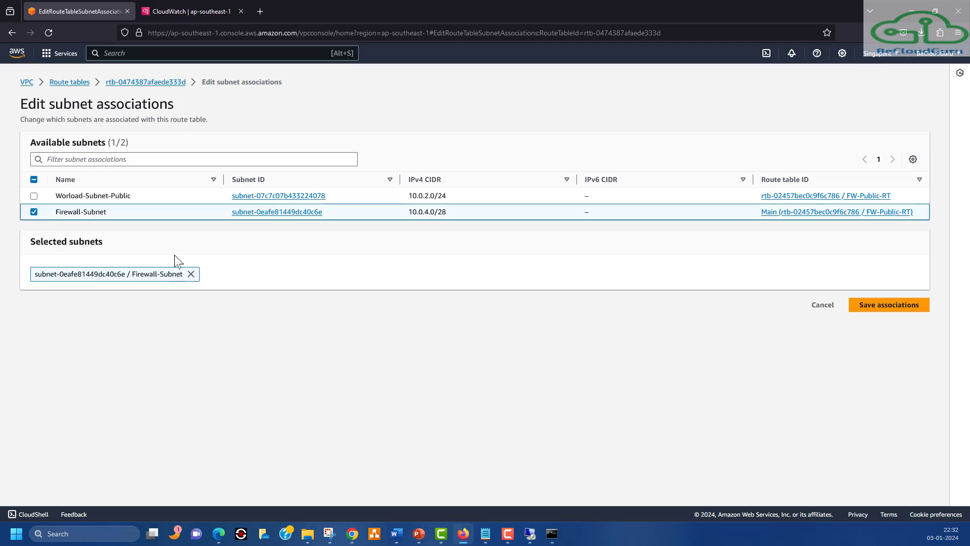
{"action": "left_click", "coordinate": [866, 309]}
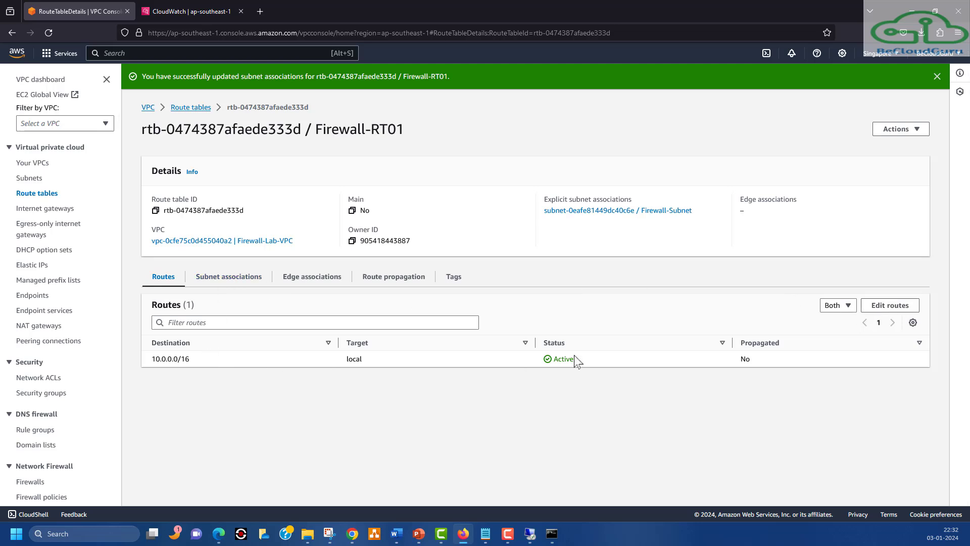
Add a 0.0.0.0/0 route to Firewall-RT01 targeting the internet gateway FW-IGW01 and save the routes
{"action": "left_click", "coordinate": [872, 306]}
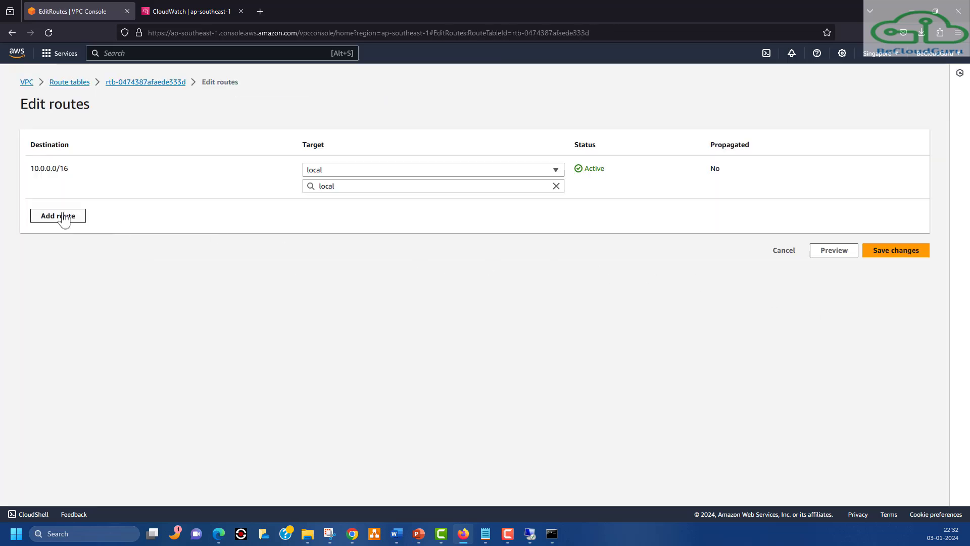
{"action": "left_click", "coordinate": [64, 219]}
{"action": "left_click", "coordinate": [64, 215]}
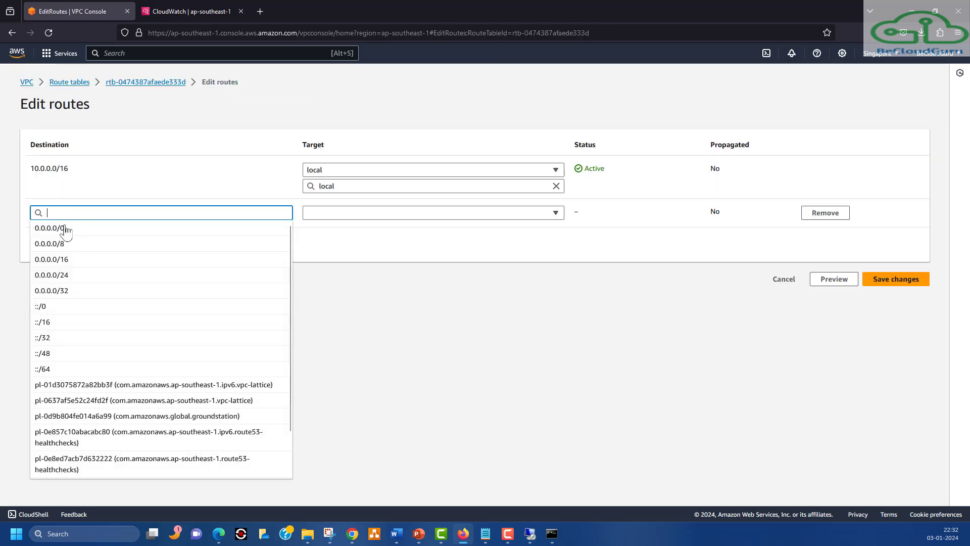
{"action": "left_click", "coordinate": [66, 228]}
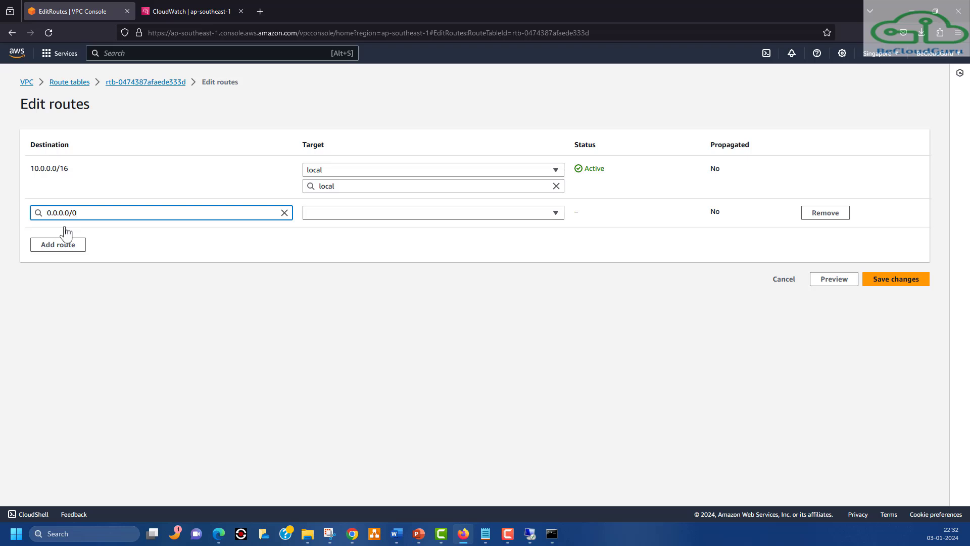
{"action": "left_click", "coordinate": [319, 214]}
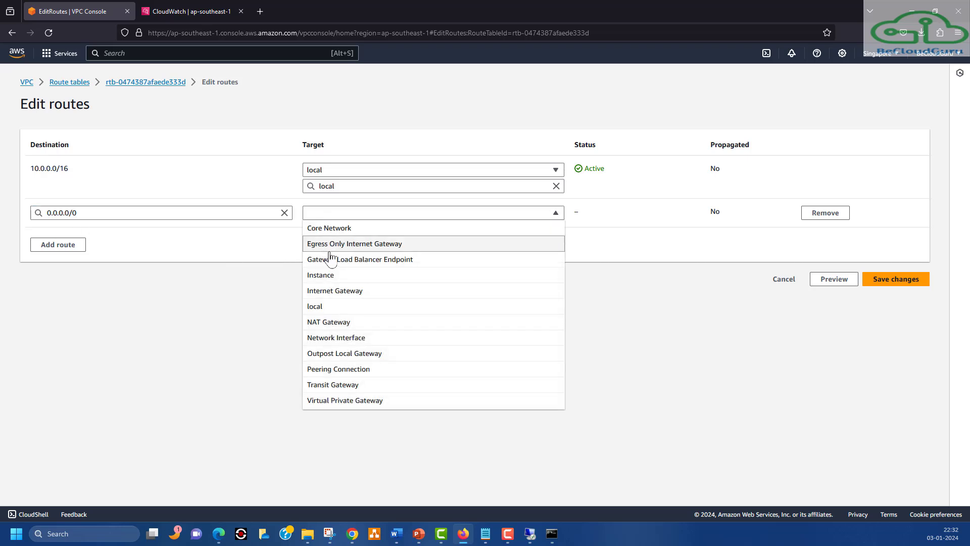
{"action": "left_click", "coordinate": [335, 291]}
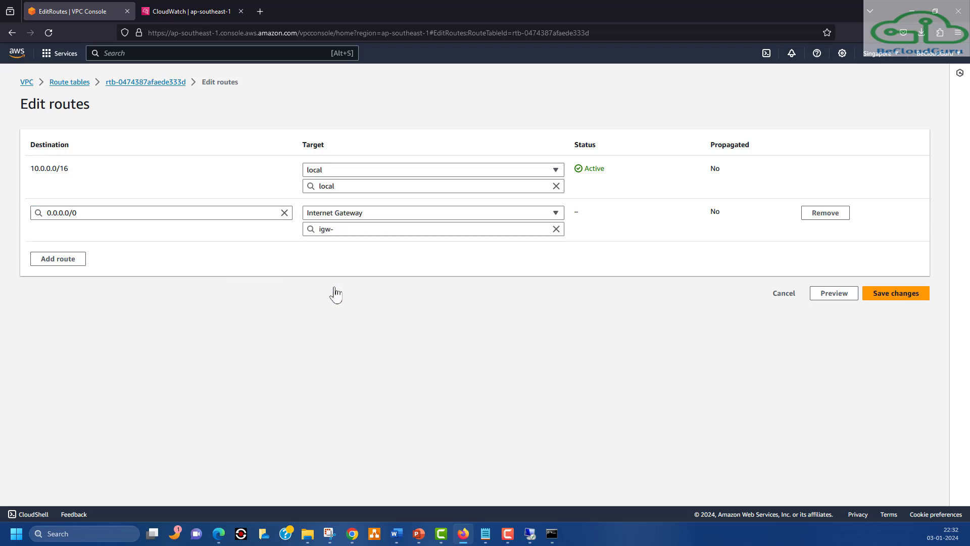
{"action": "left_click", "coordinate": [356, 232]}
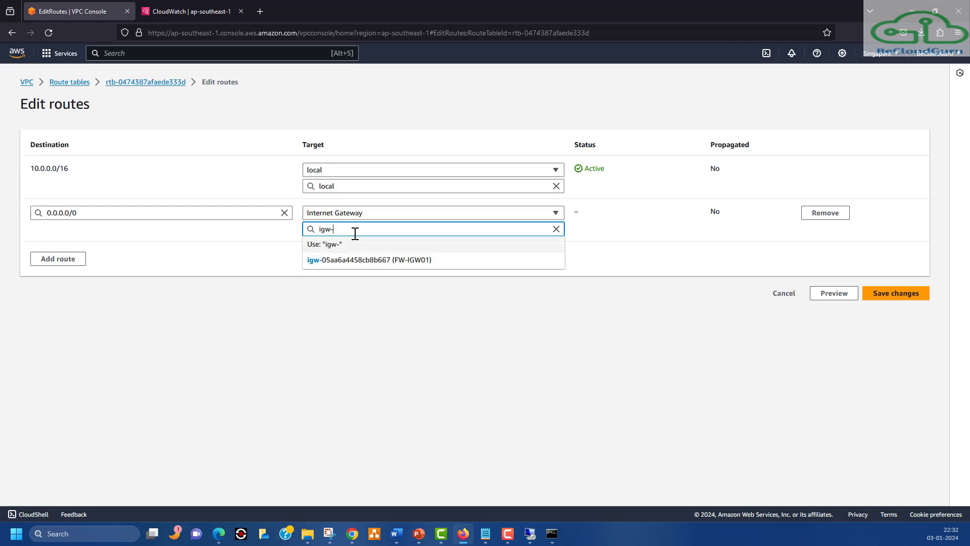
{"action": "left_click", "coordinate": [357, 266]}
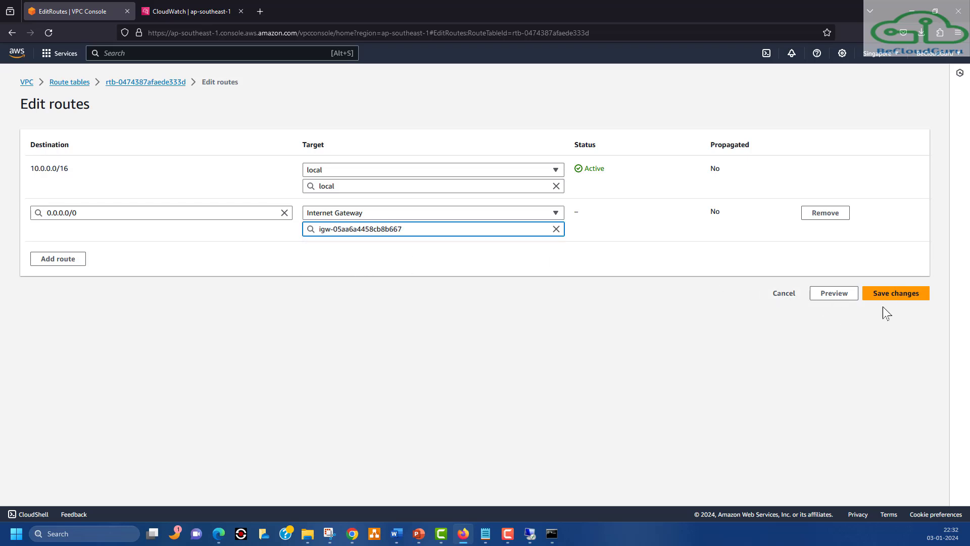
{"action": "left_click", "coordinate": [902, 293]}
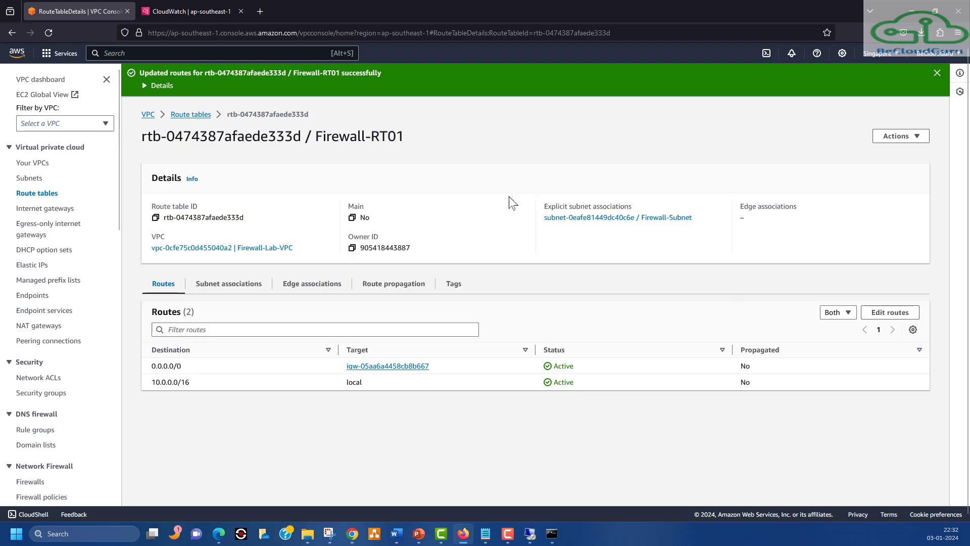
Return to the route tables list and inspect the routes and subnet associations of FW-Public-RT
{"action": "left_click", "coordinate": [184, 115]}
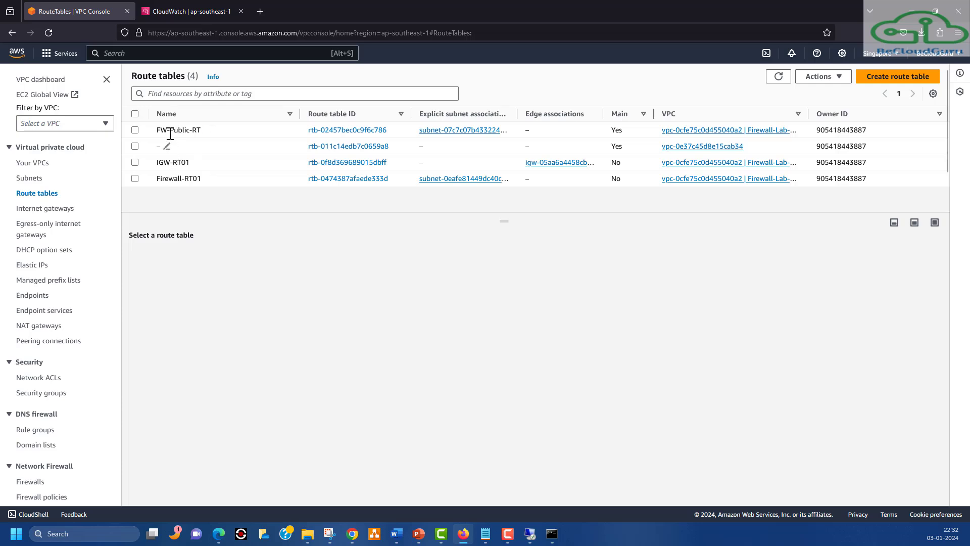
{"action": "left_click", "coordinate": [135, 131]}
{"action": "left_click", "coordinate": [319, 131]}
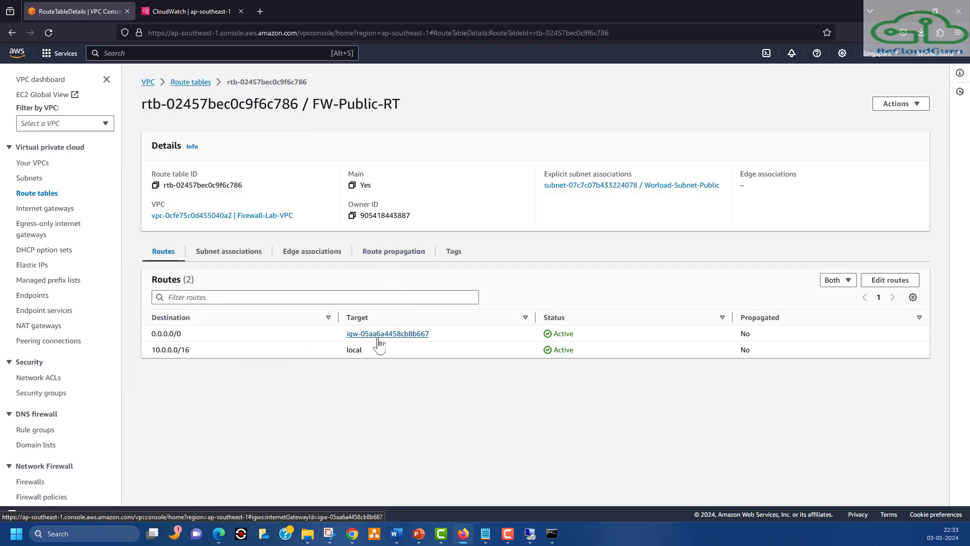
{"action": "left_click", "coordinate": [245, 258]}
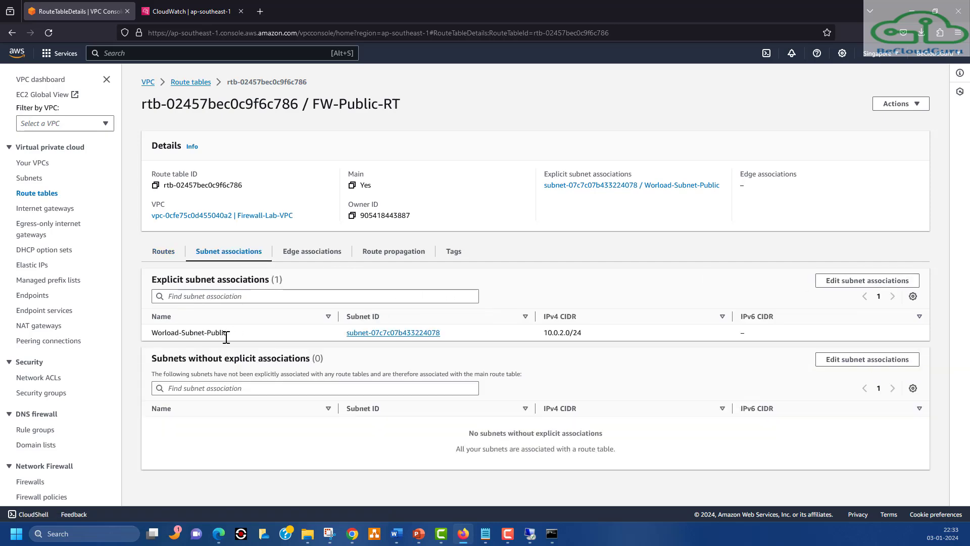
Change the 0.0.0.0/0 route of FW-Public-RT to target Gateway Load Balancer Endpoint vpce-065ac7856574d56d4 and save the routes
{"action": "left_click", "coordinate": [167, 255]}
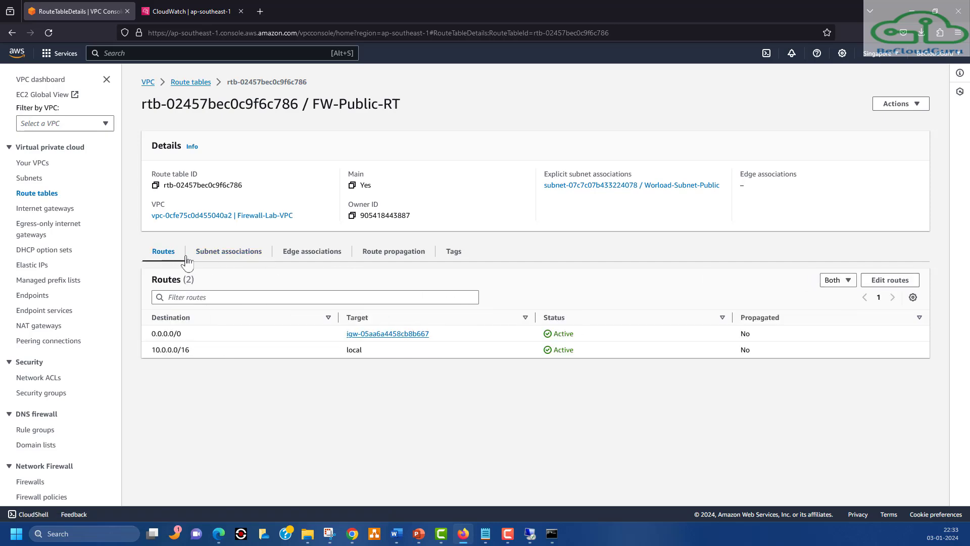
{"action": "left_click", "coordinate": [878, 282]}
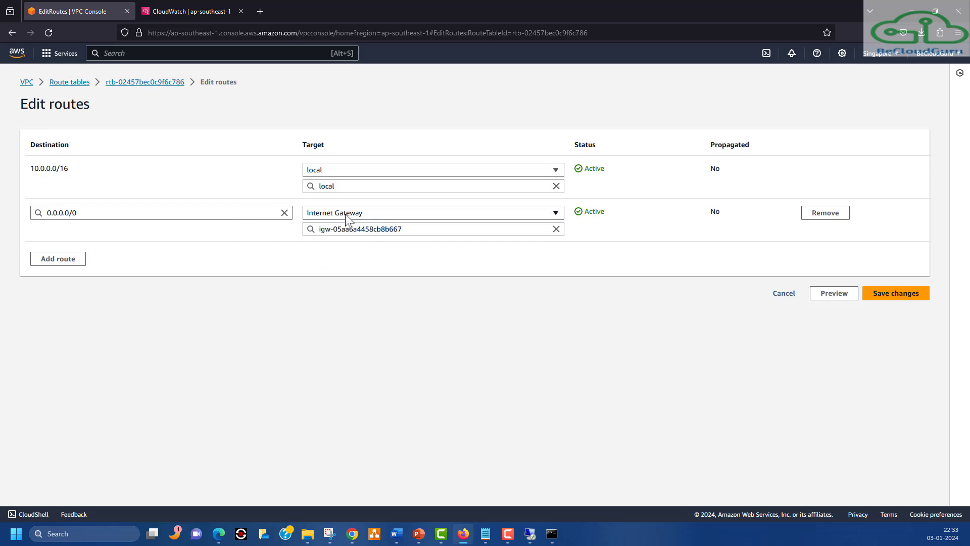
{"action": "left_click", "coordinate": [554, 213]}
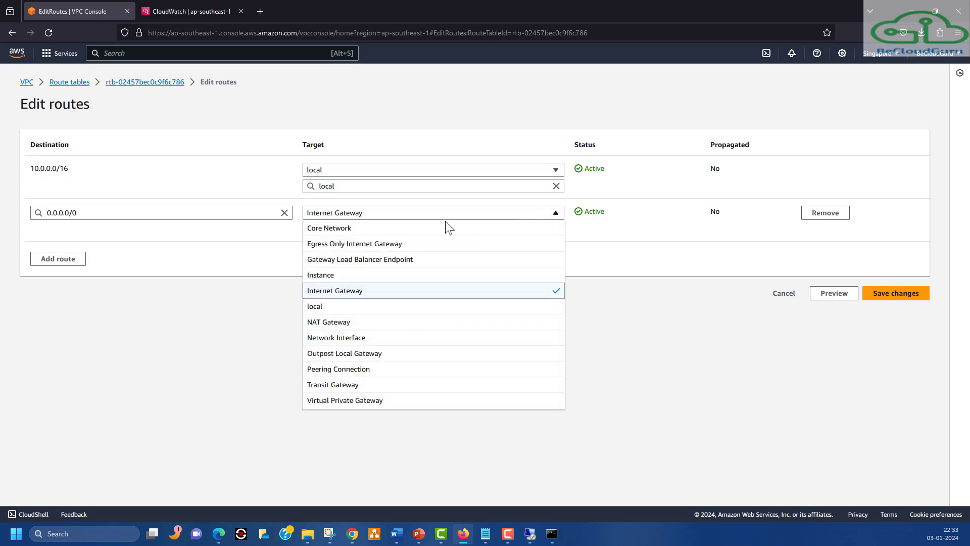
{"action": "left_click", "coordinate": [400, 261]}
{"action": "left_click", "coordinate": [374, 232]}
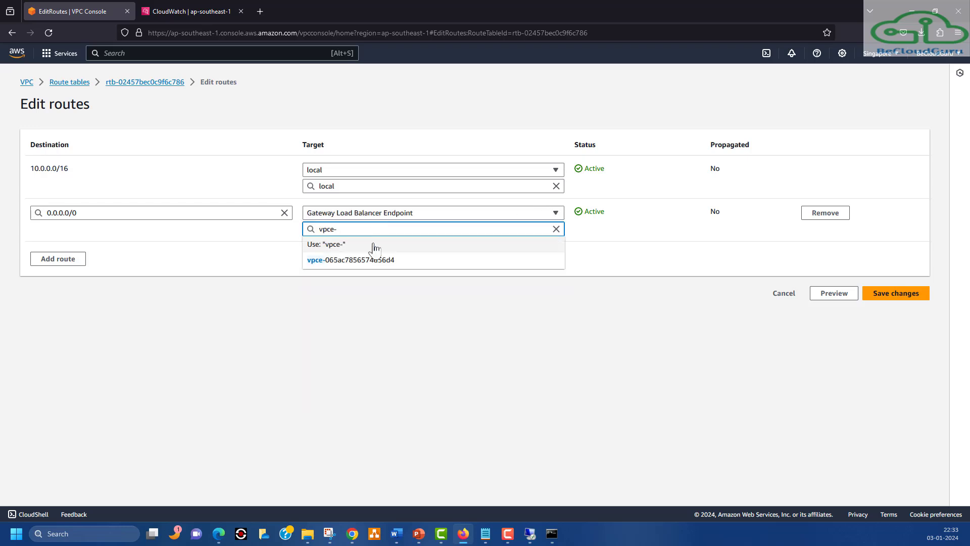
{"action": "left_click", "coordinate": [377, 260]}
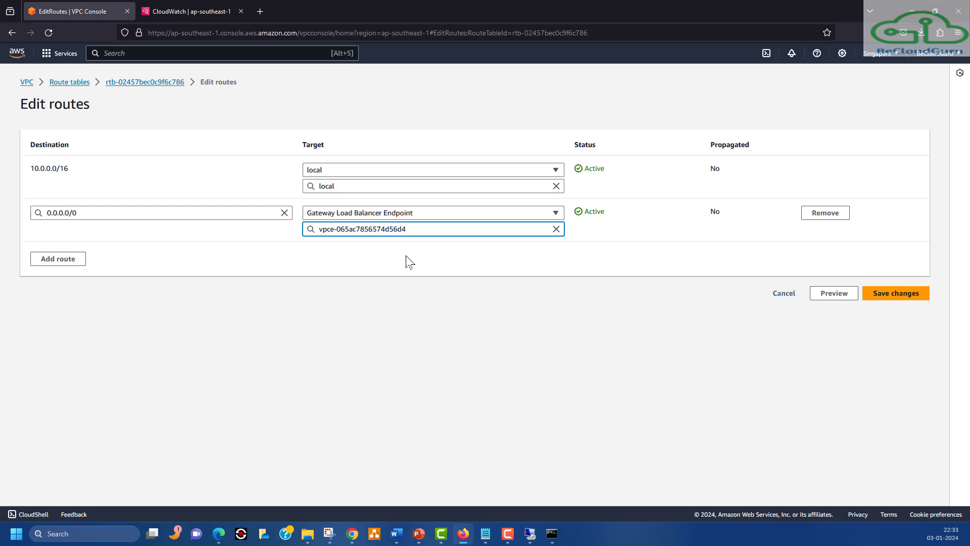
{"action": "left_click", "coordinate": [878, 295]}
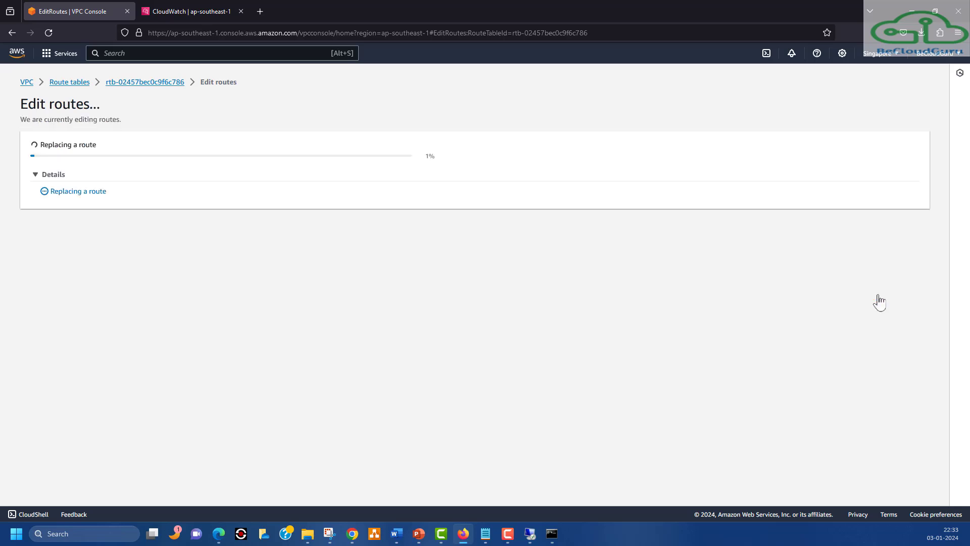